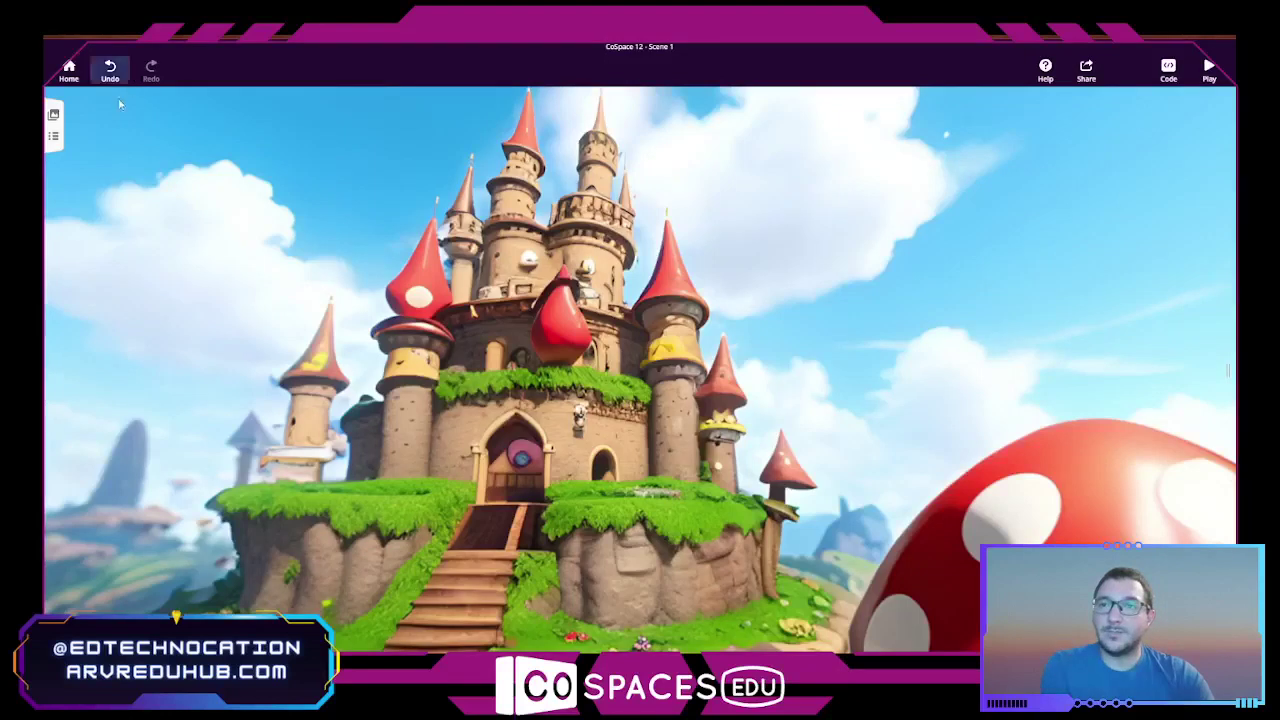
Step: Return to the CoSpaces overview and create a new CoSpace from the empty Quiz scene, accepting the beta feature notice
left_click(68, 68)
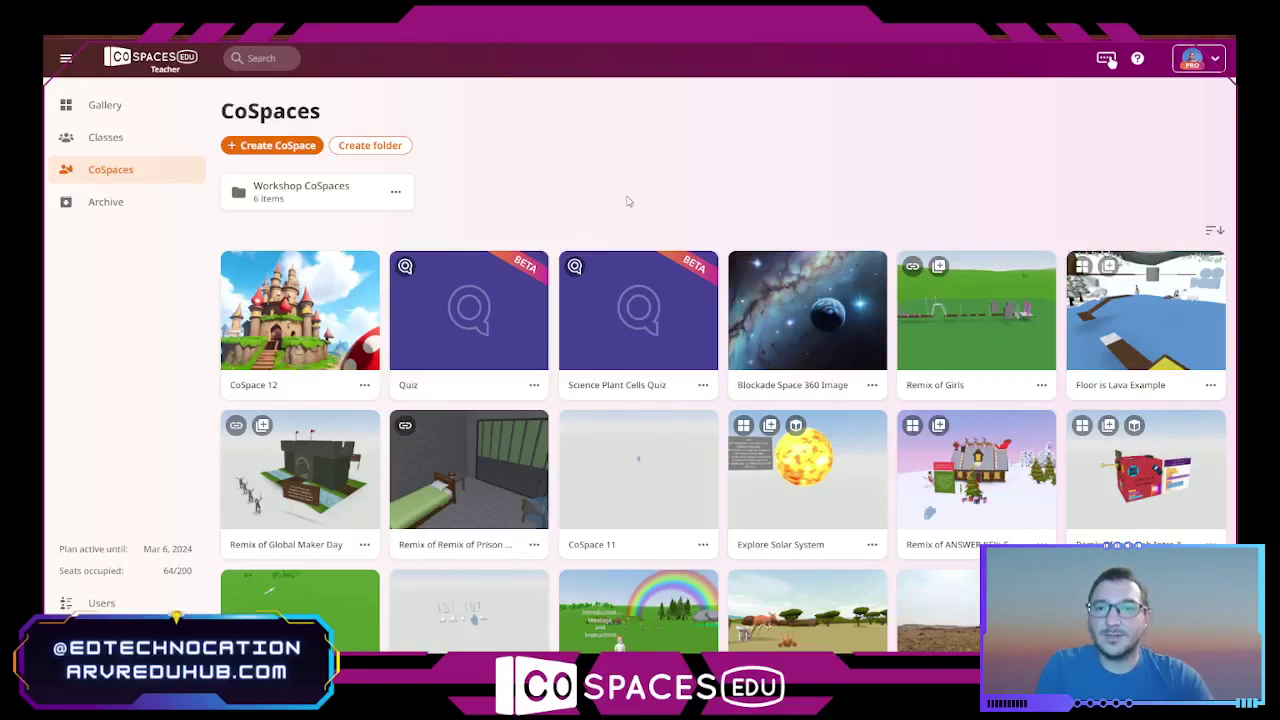
left_click(272, 147)
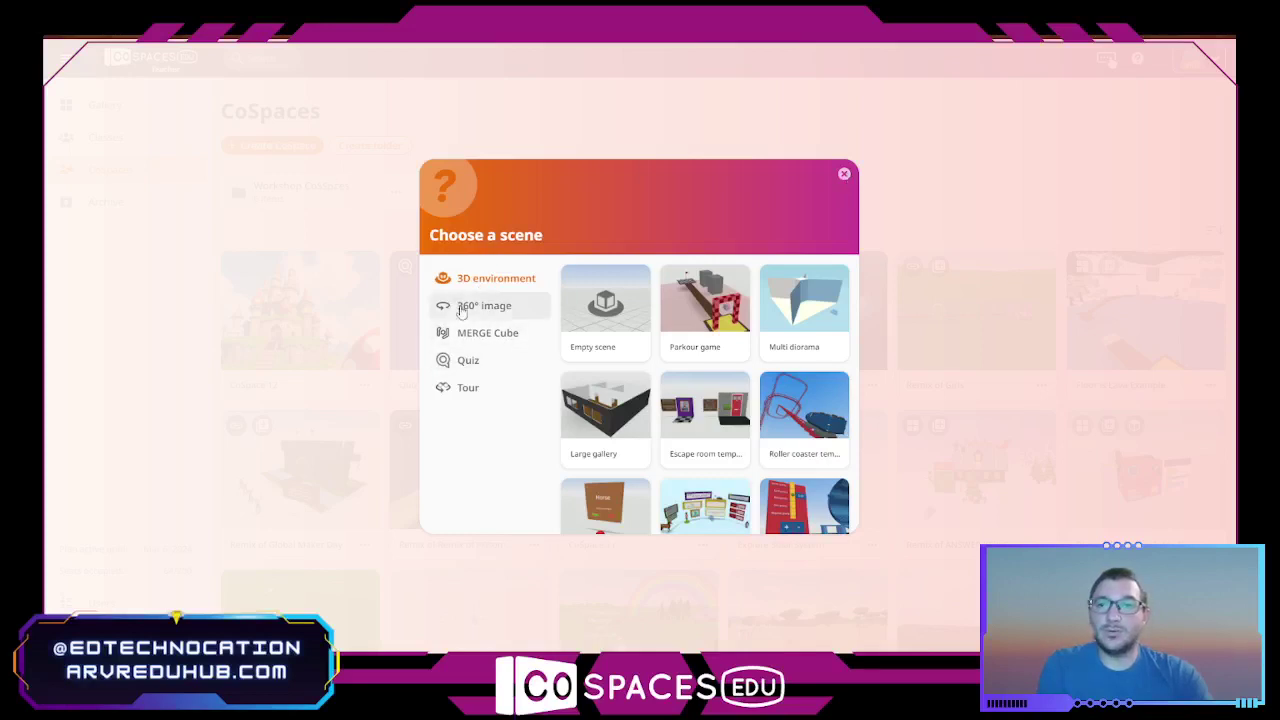
left_click(478, 362)
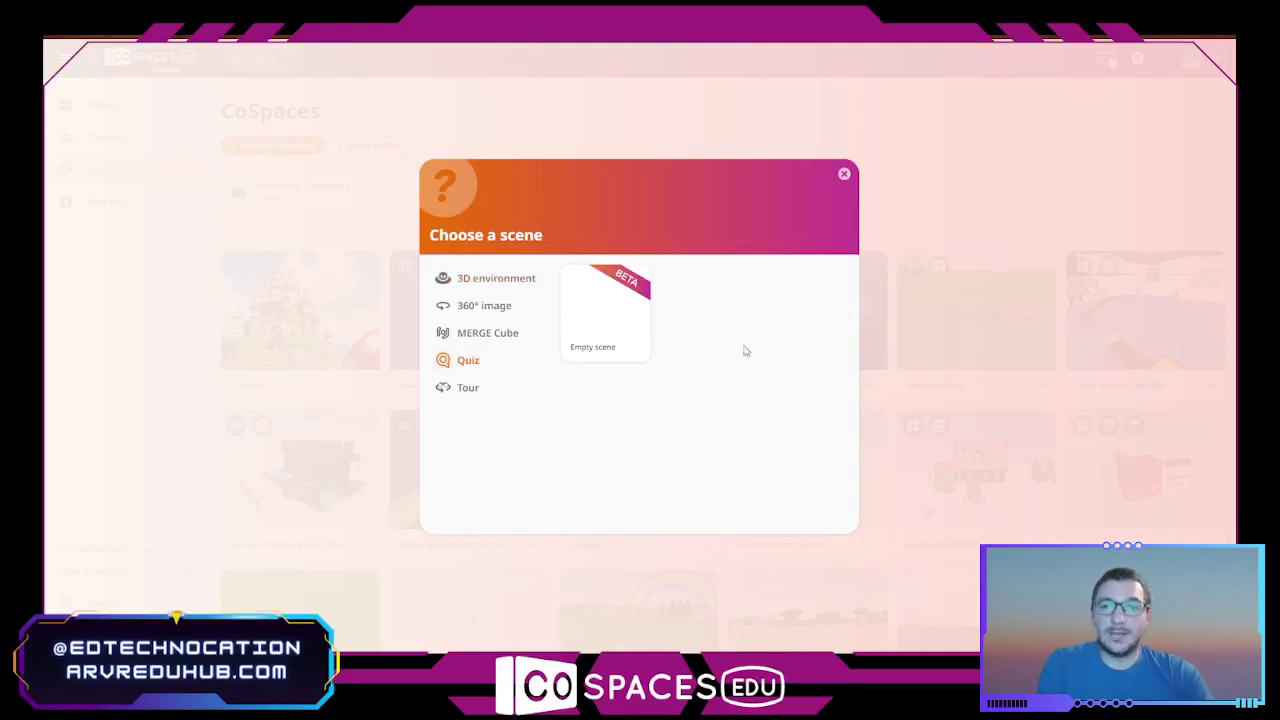
left_click(591, 307)
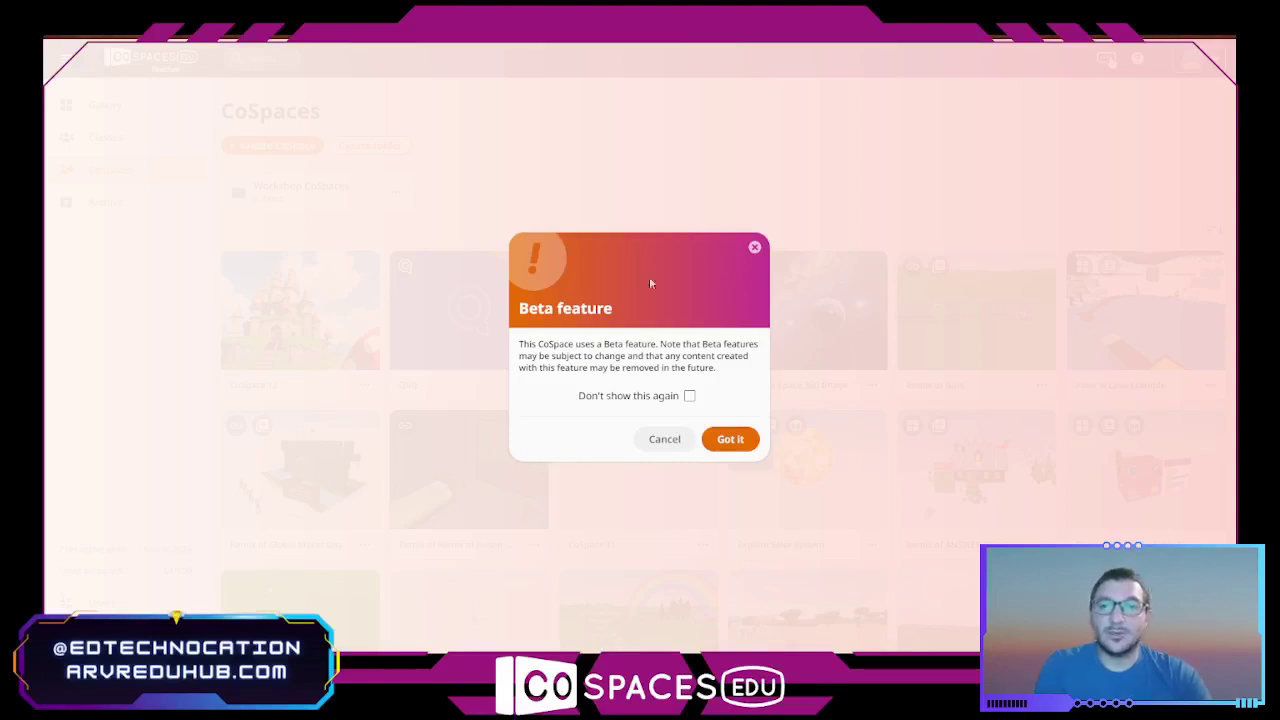
left_click(689, 398)
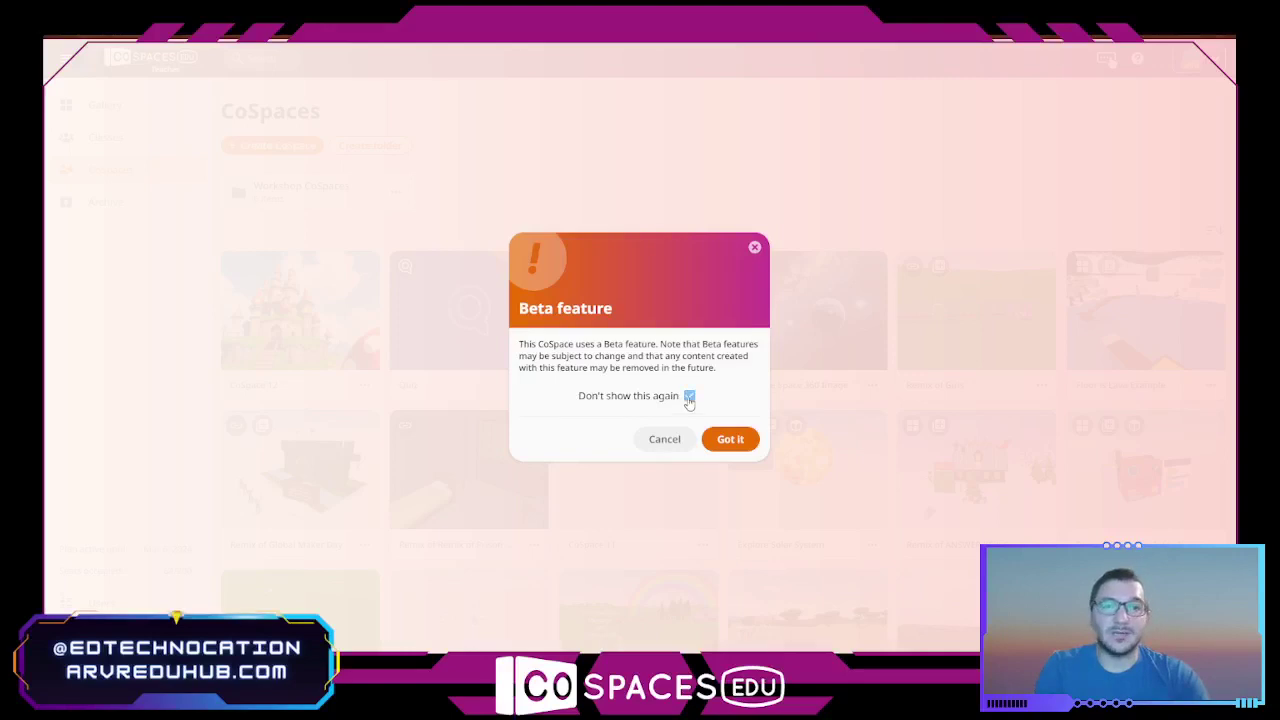
left_click(689, 397)
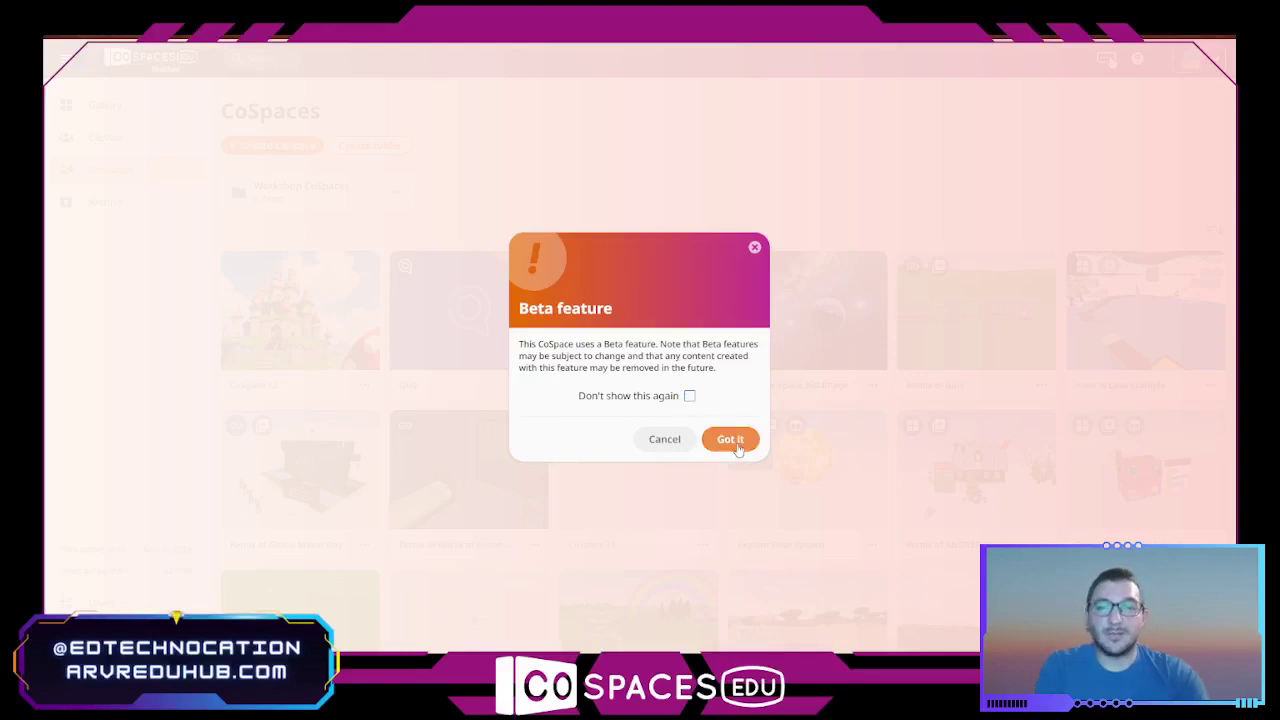
left_click(733, 443)
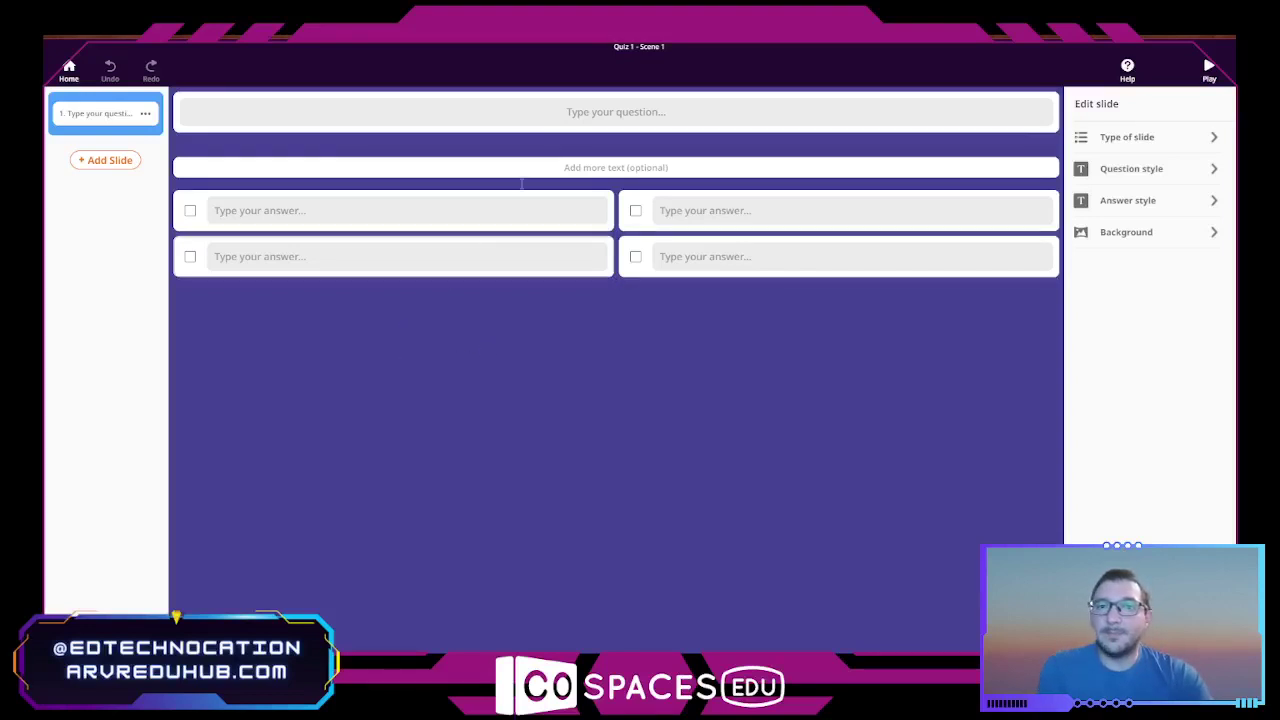
left_click(568, 112)
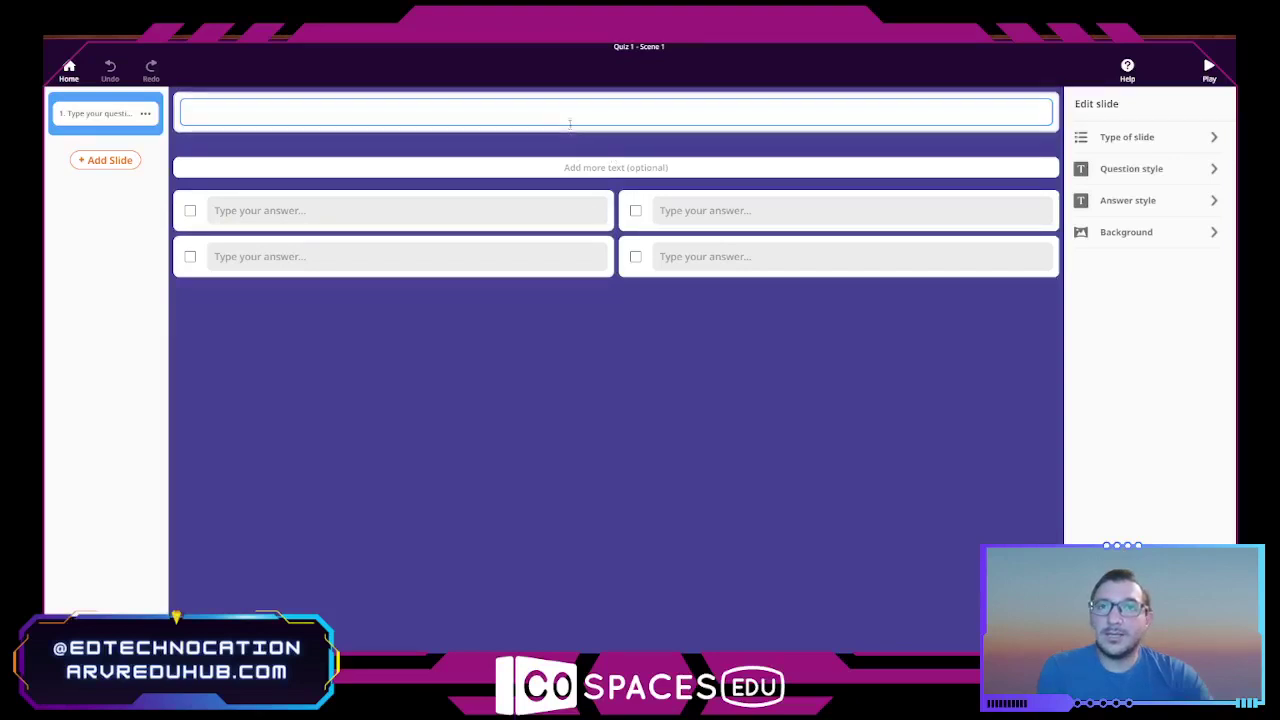
left_click(145, 116)
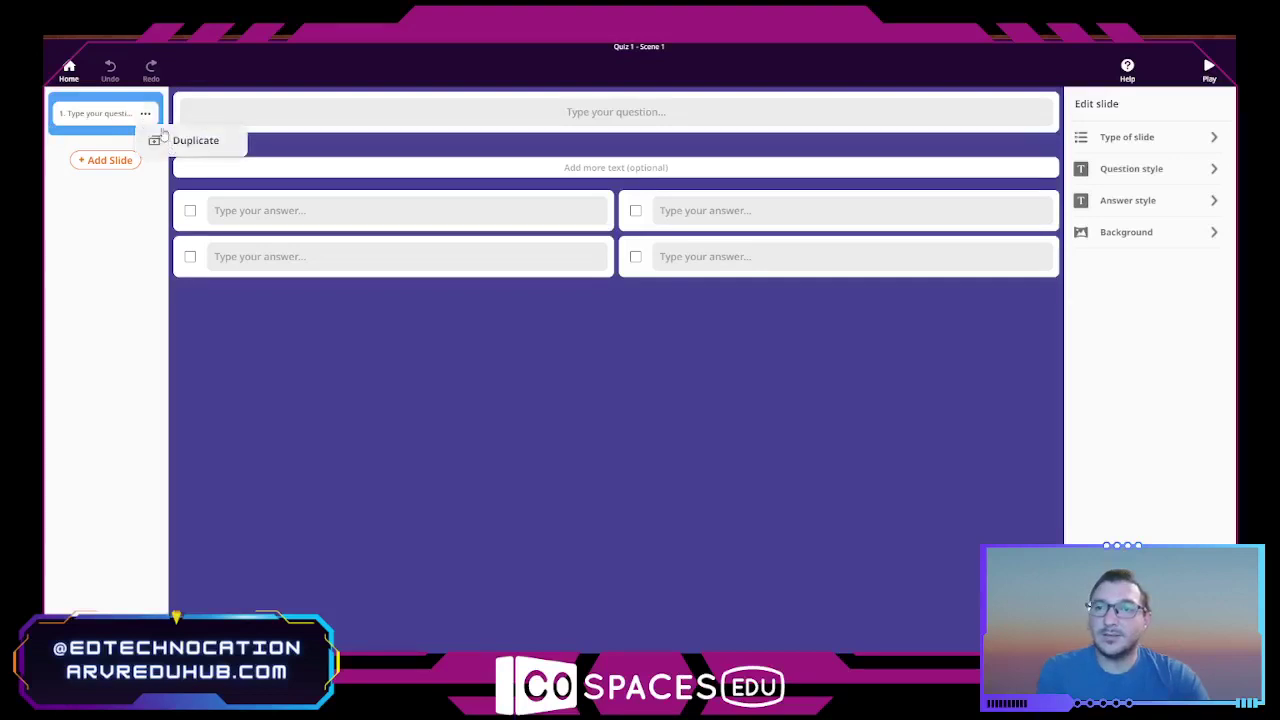
left_click(96, 164)
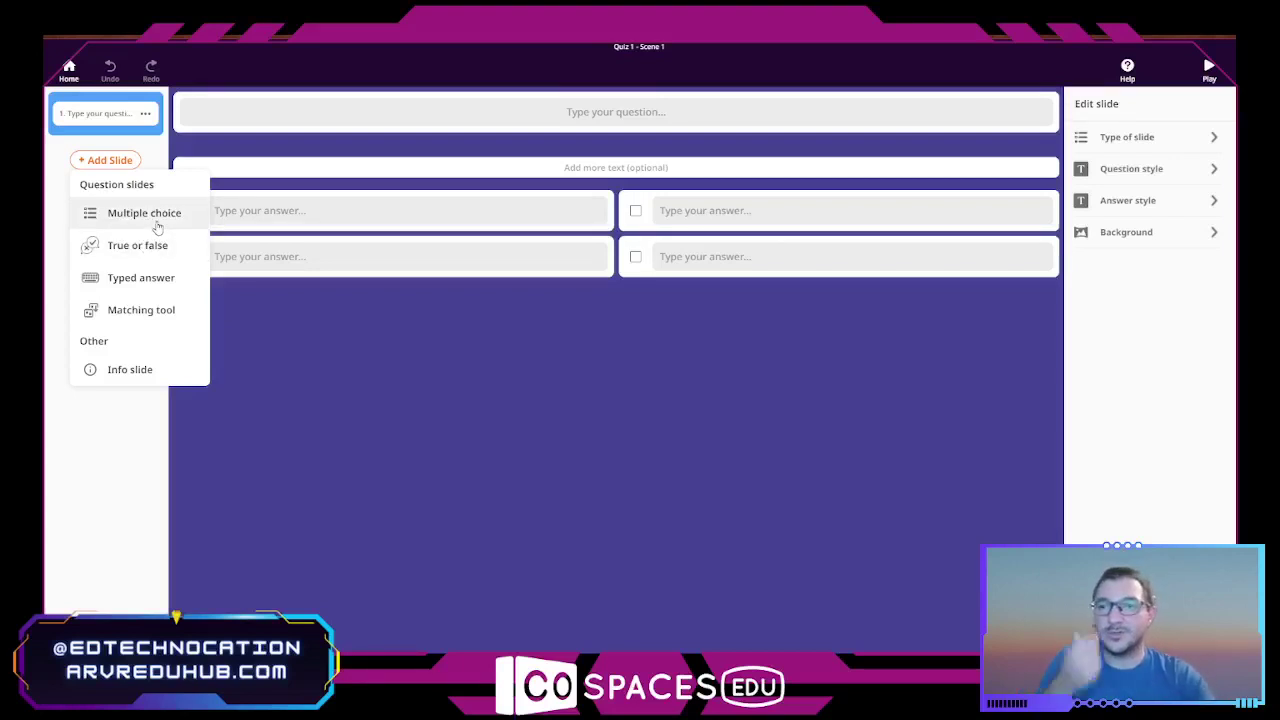
left_click(340, 368)
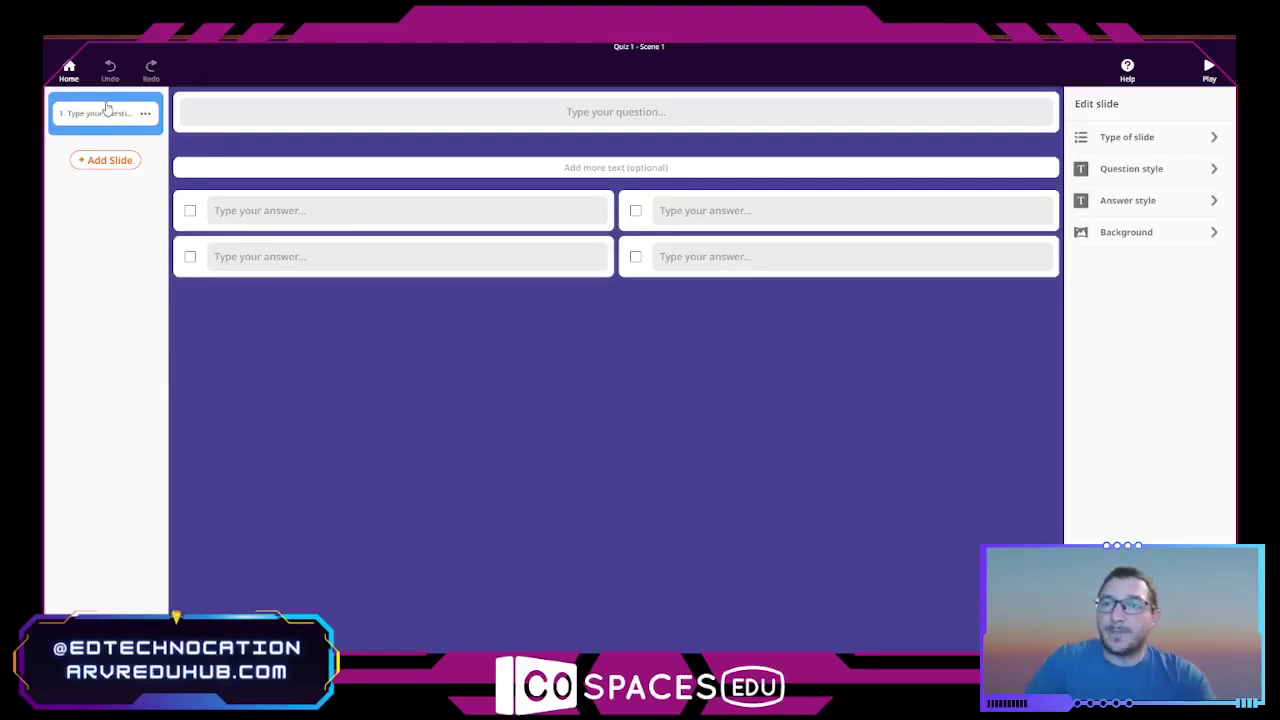
left_click(586, 114)
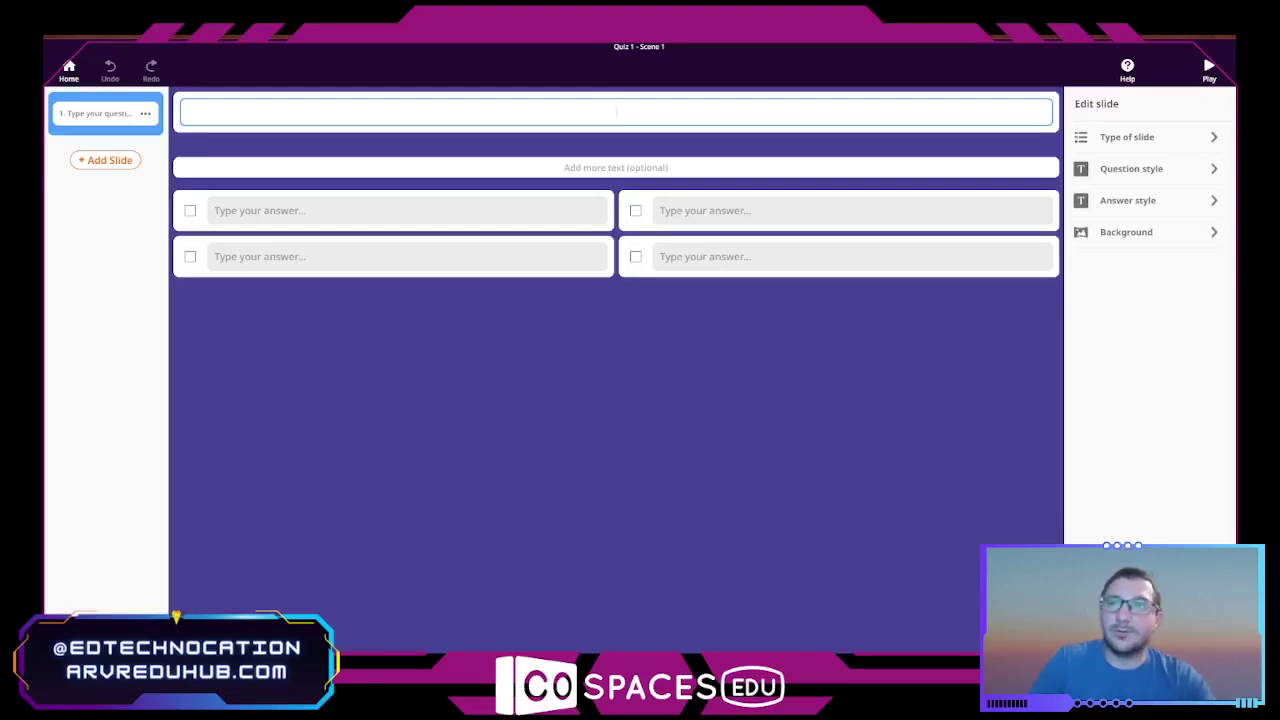
key("Escape")
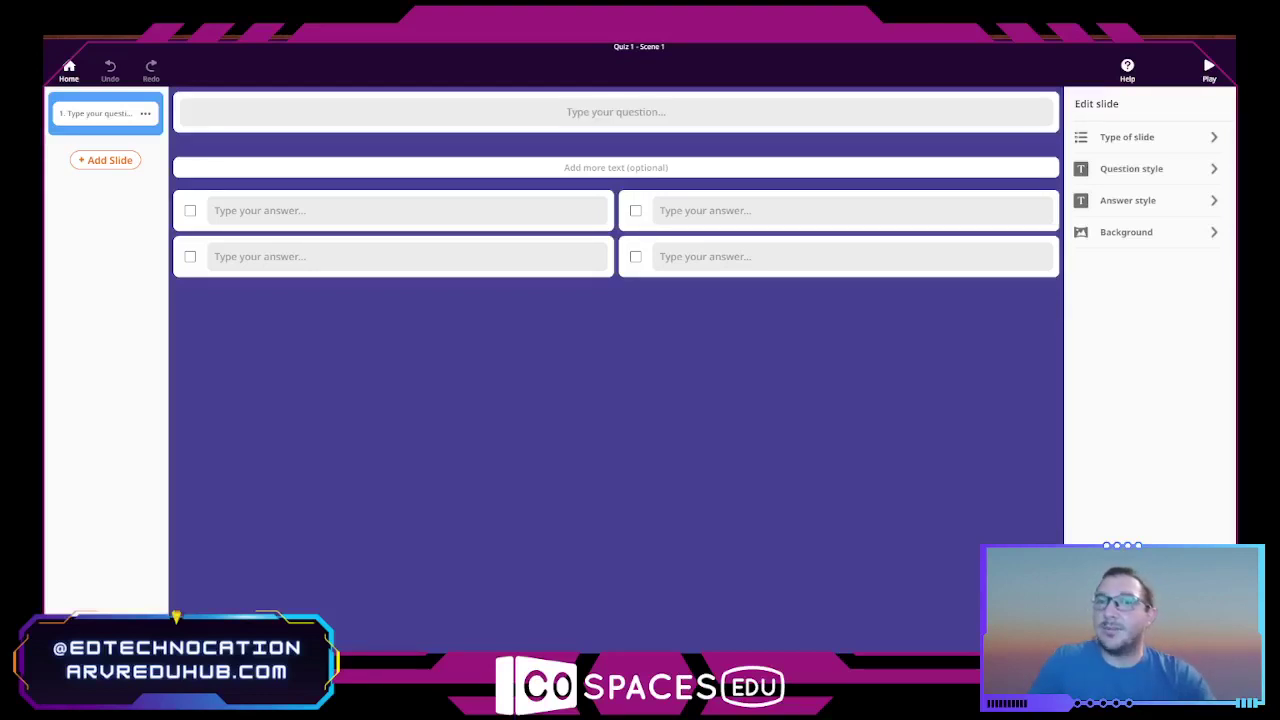
Step: Enter "What is the name of the protective layer that surrounds an animal cell?" as the first slide's question
left_click(677, 110)
type("What is the name of the protective layer that surrounds an animal cell?")
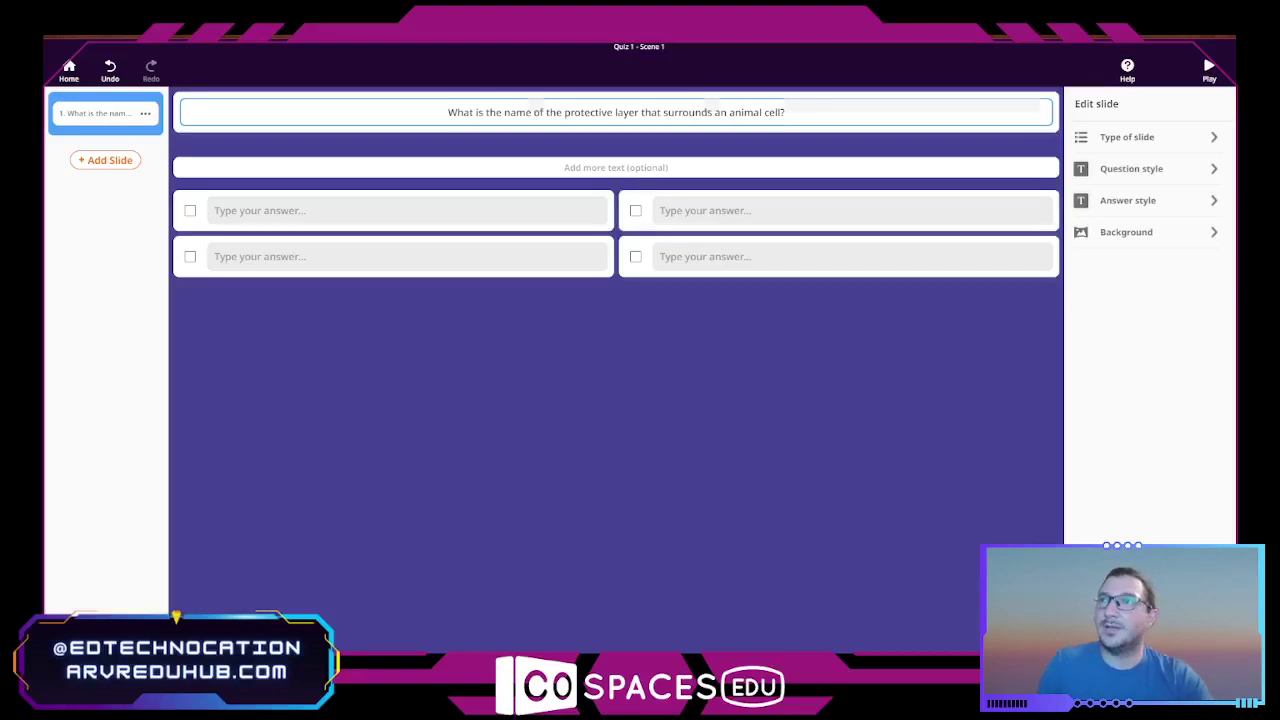
key("Escape")
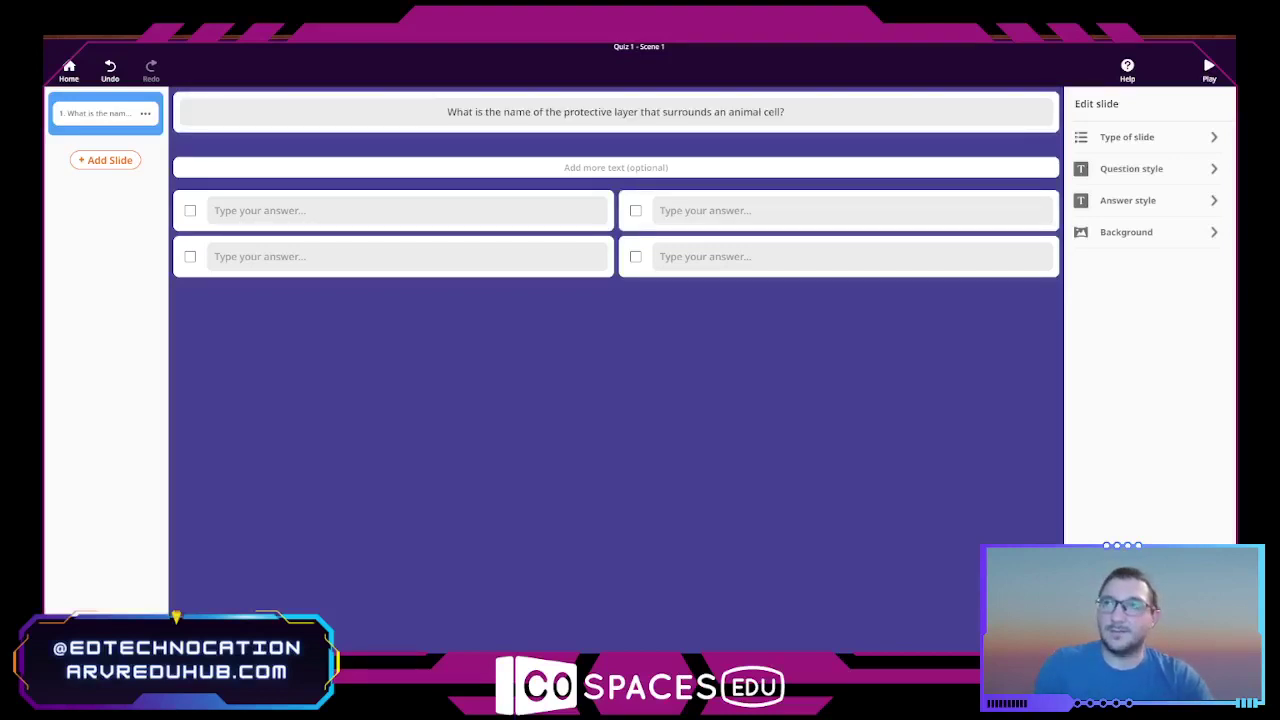
Step: Fill in the four answers: Mitochondria and Nucleus in the left column, Cell membrane and Cytoplasm in the right column
left_click(449, 210)
type("Mitochondria")
key("Escape")
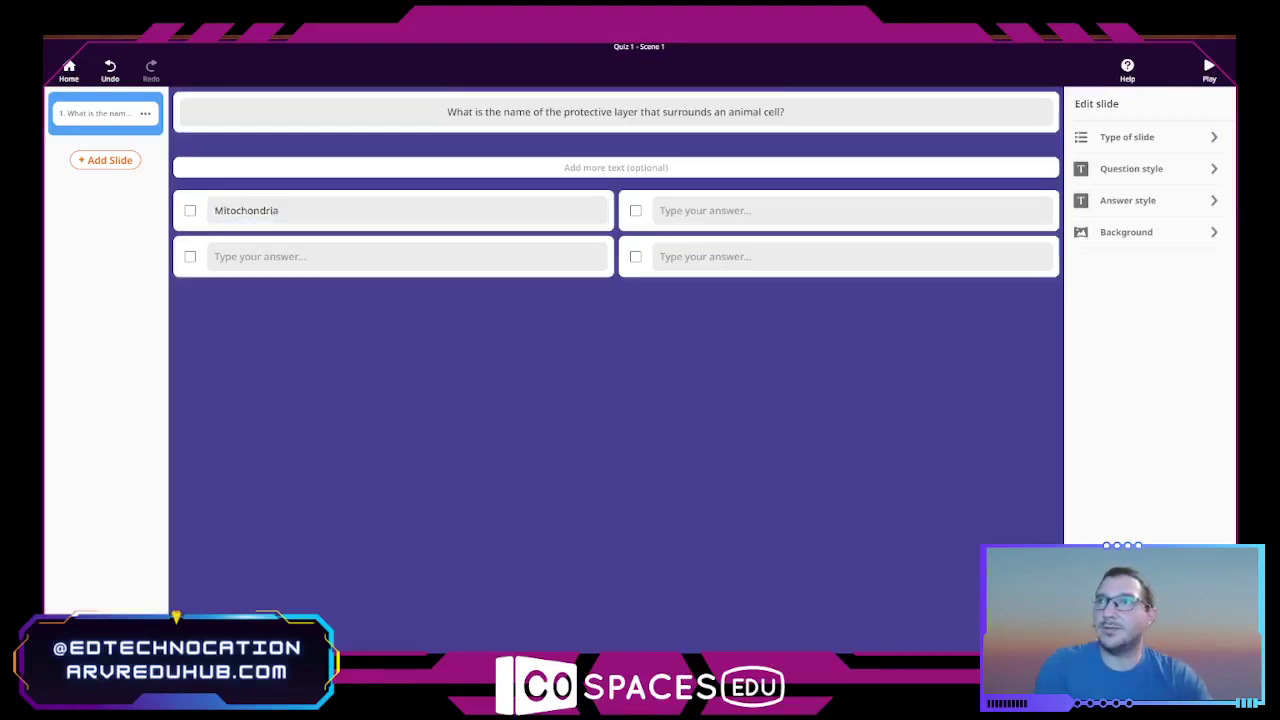
left_click(500, 256)
type("Nucleus")
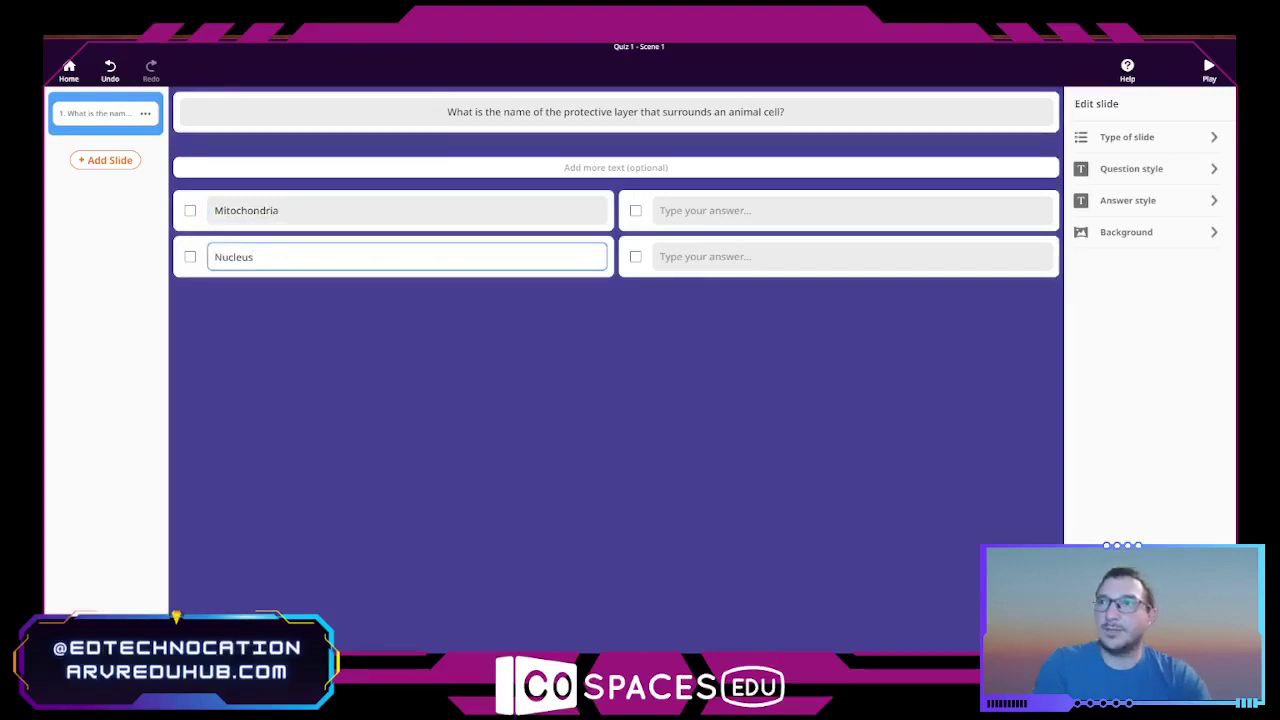
key("Escape")
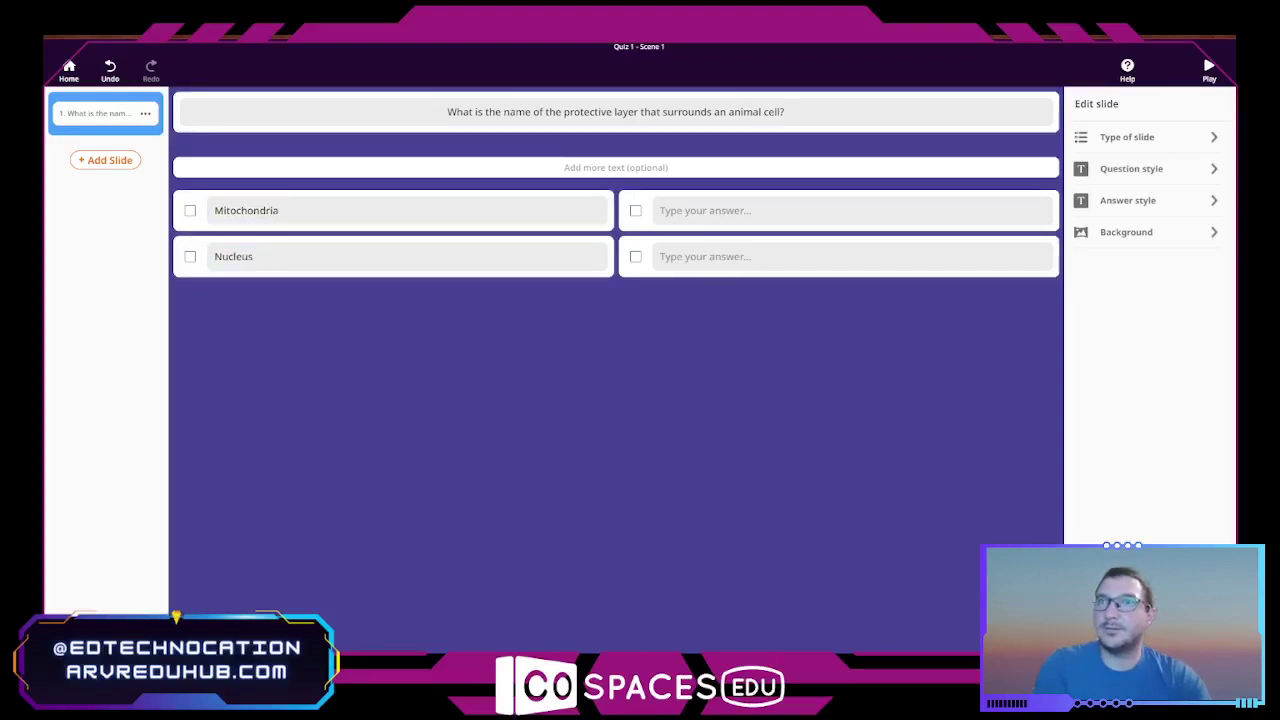
left_click(786, 210)
type("Cell membrane")
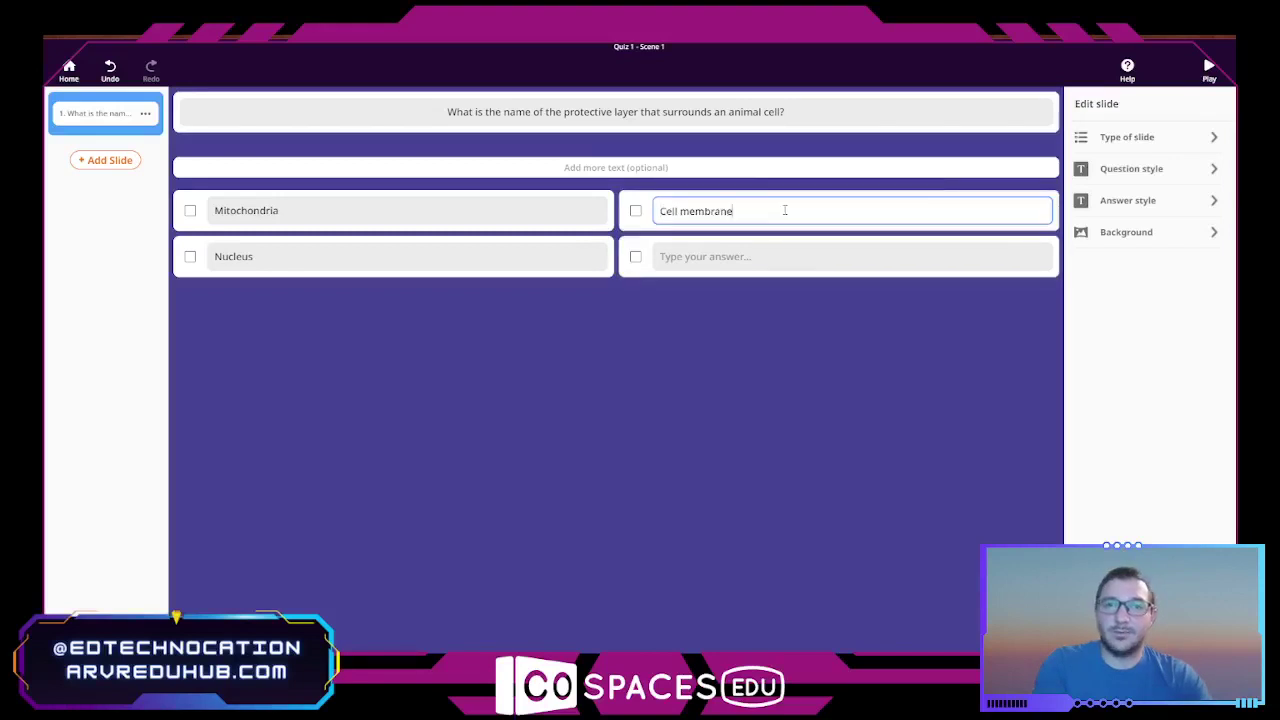
key("Escape")
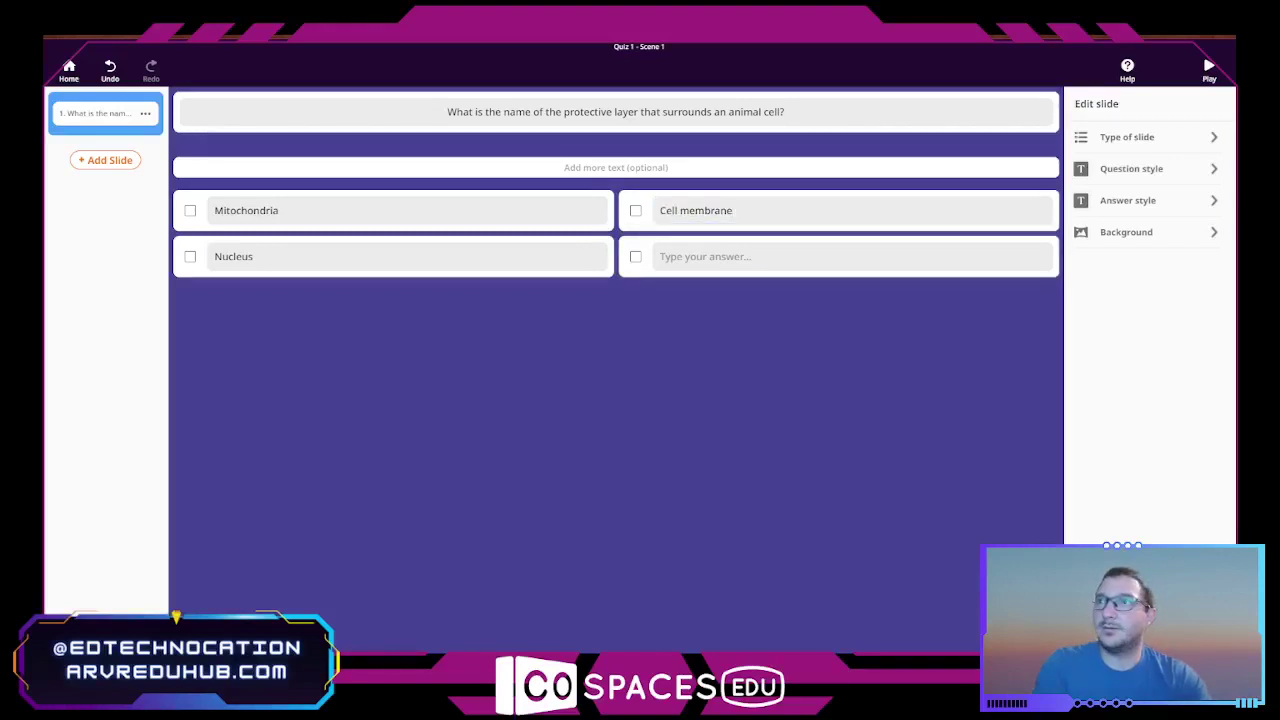
left_click(788, 254)
type("Cytoplasm")
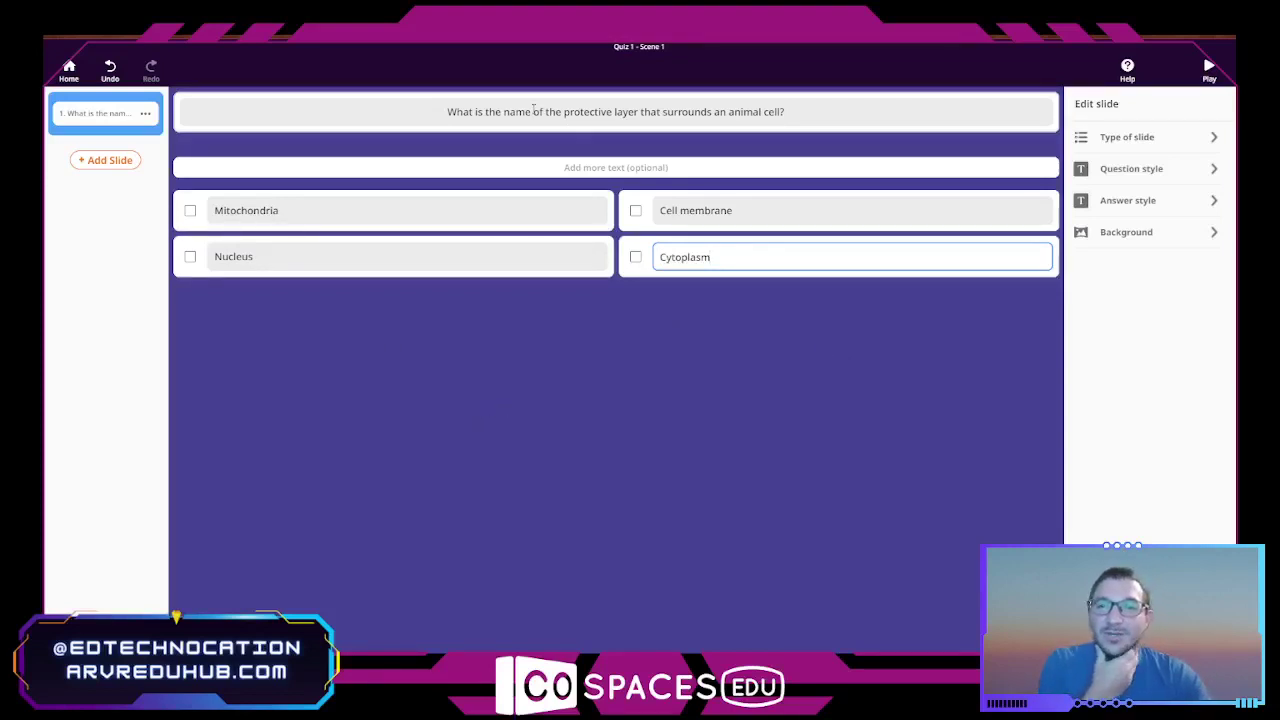
Step: Mark Cell membrane as the correct answer, leaving the optional extra text empty
left_click(594, 170)
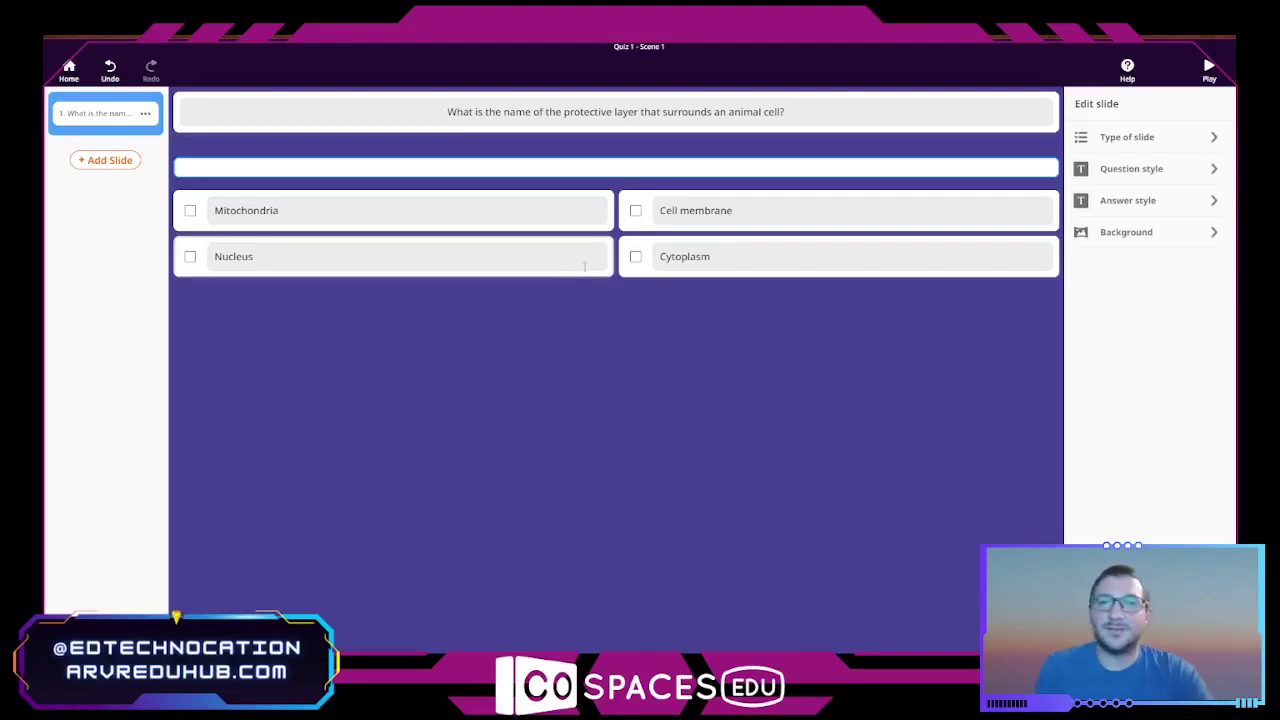
left_click(637, 212)
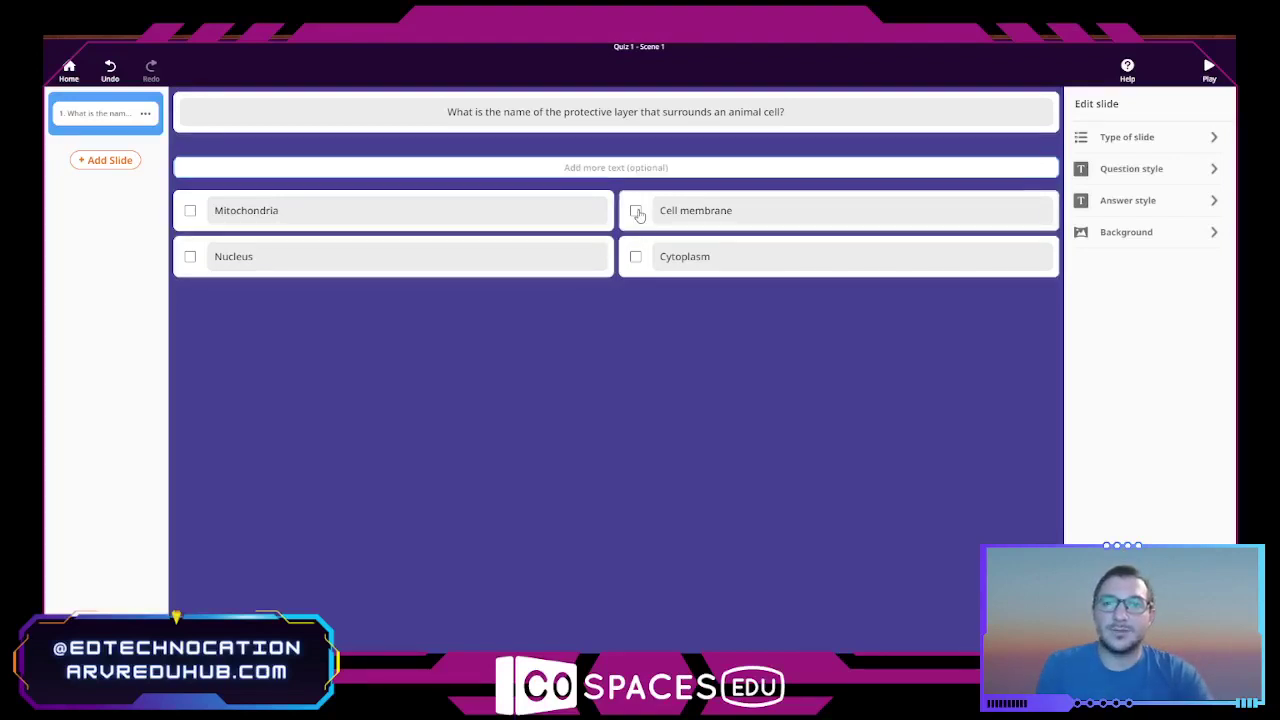
left_click(637, 212)
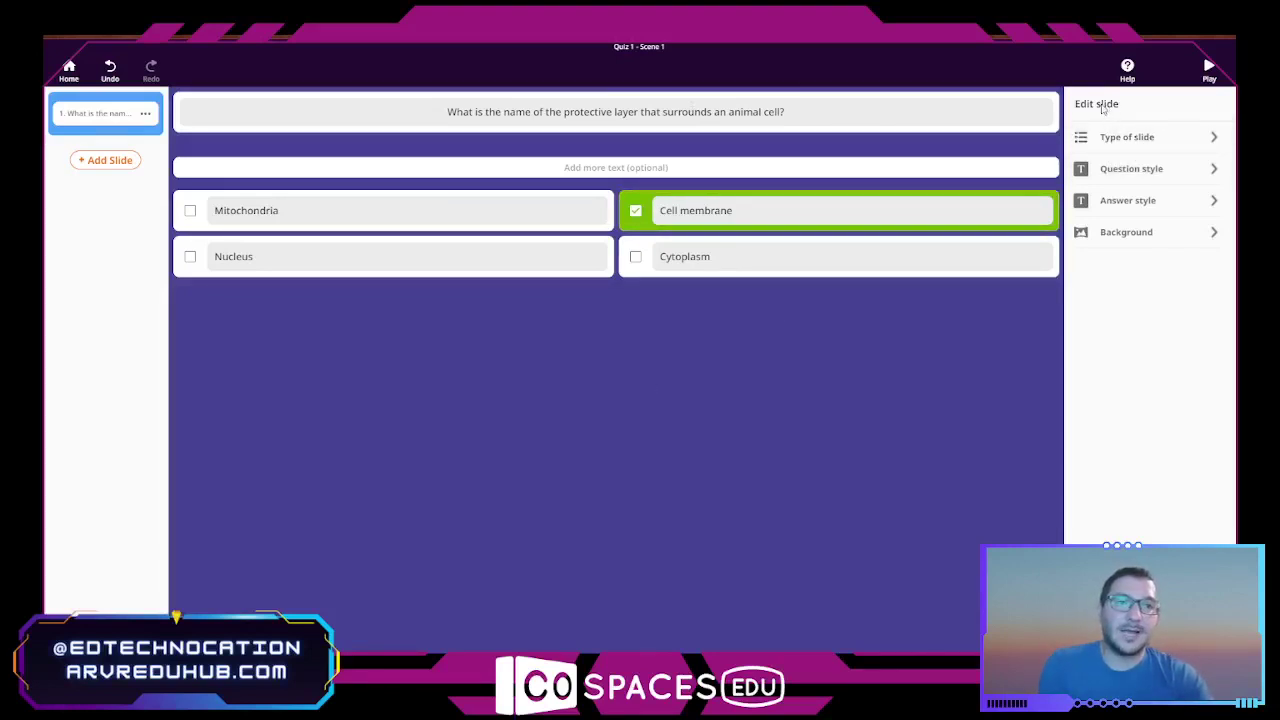
Step: Choose Multiple choice as the slide type and set the question style to Text and image
left_click(1137, 145)
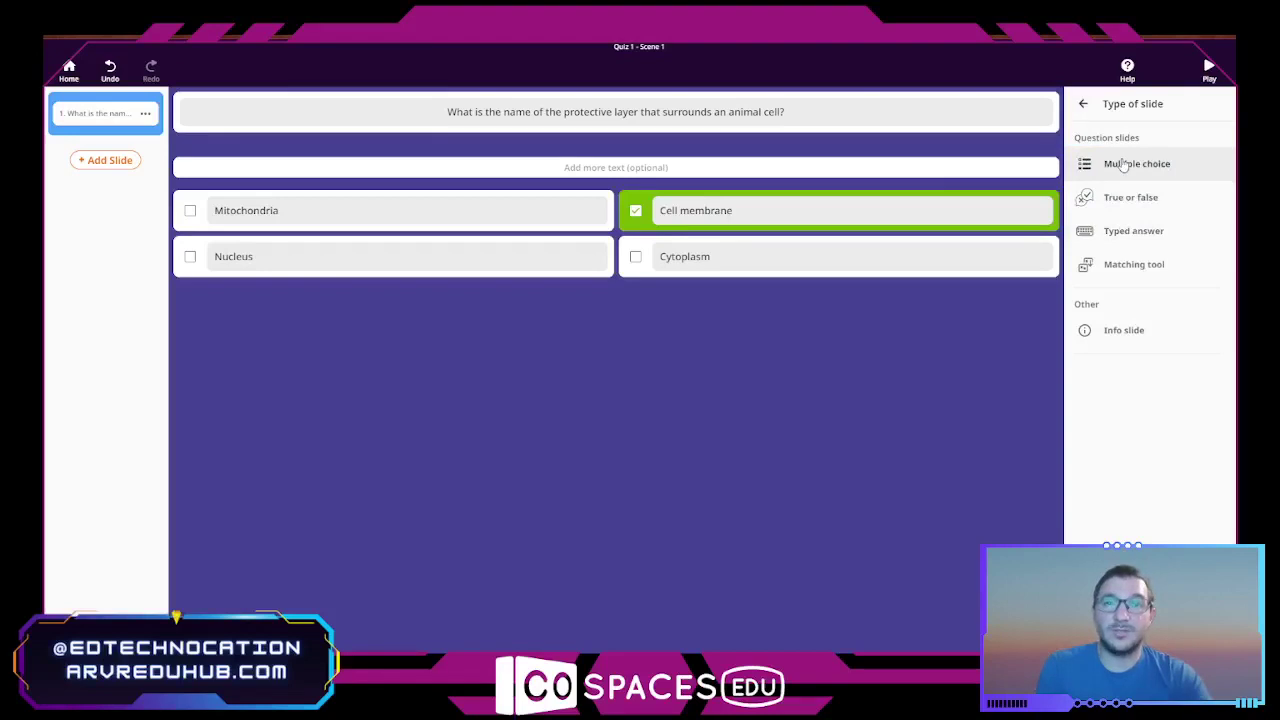
left_click(1124, 165)
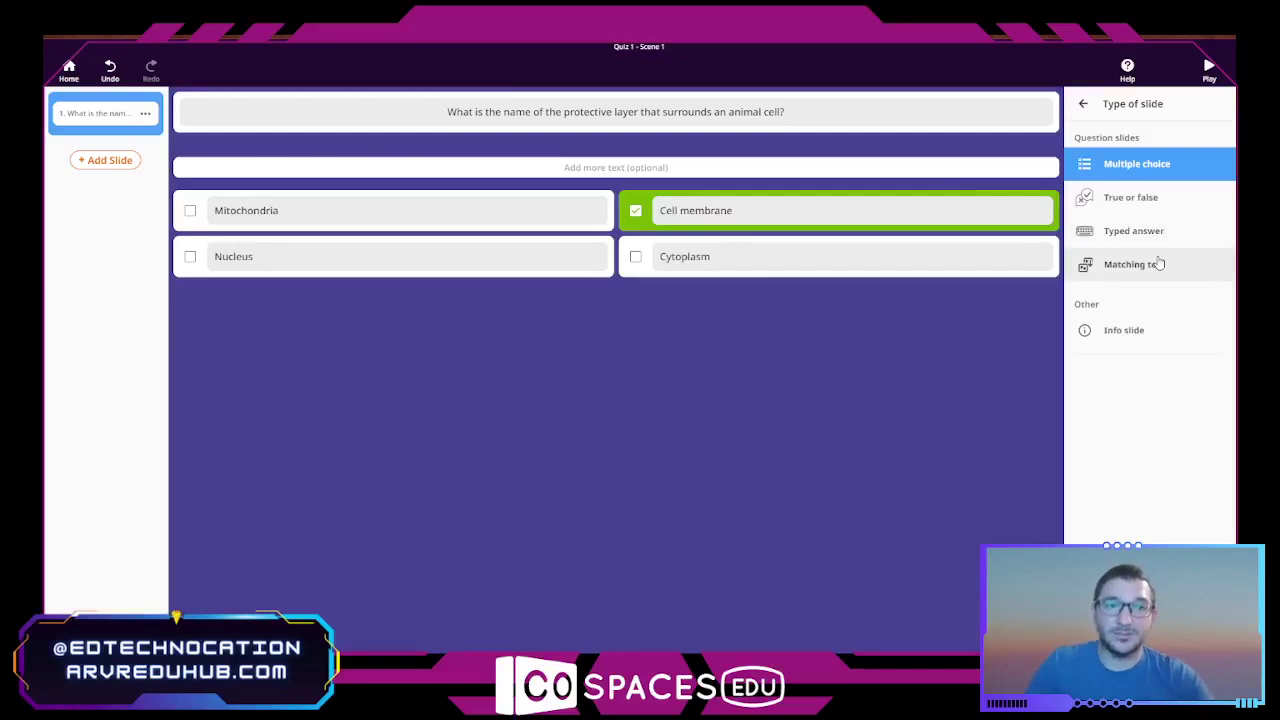
left_click(1051, 316)
left_click(1108, 170)
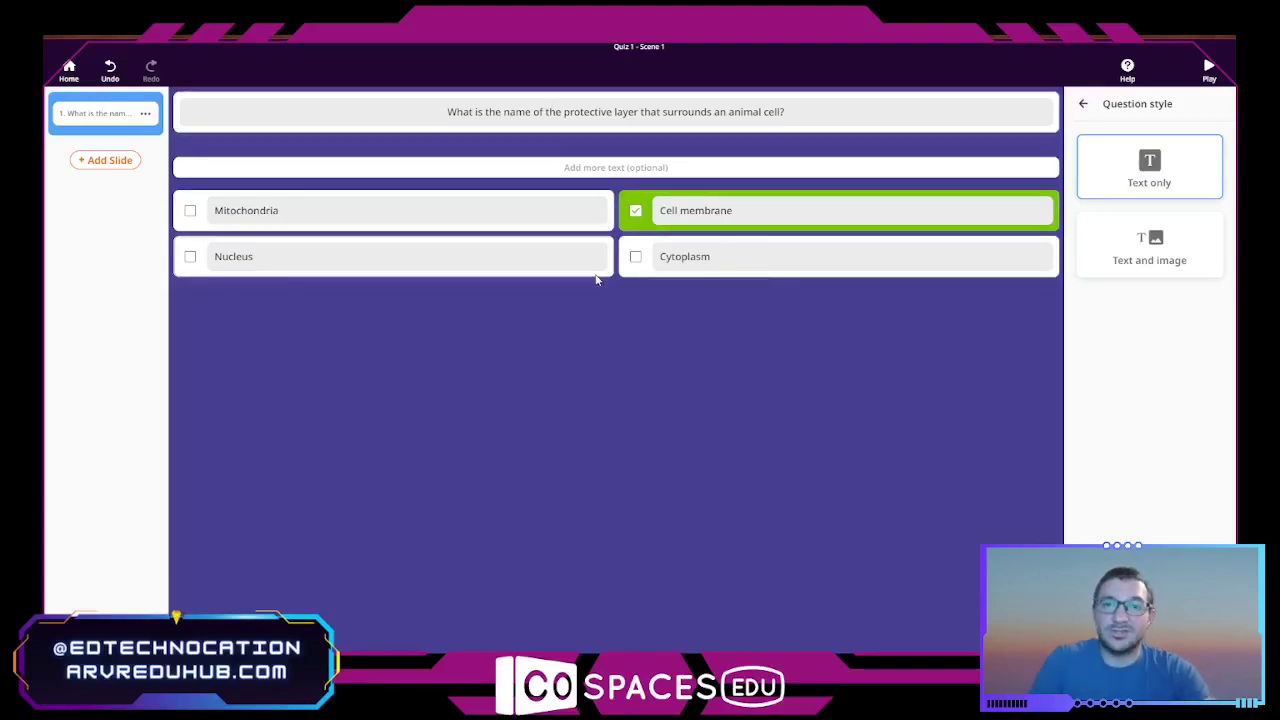
left_click(1155, 262)
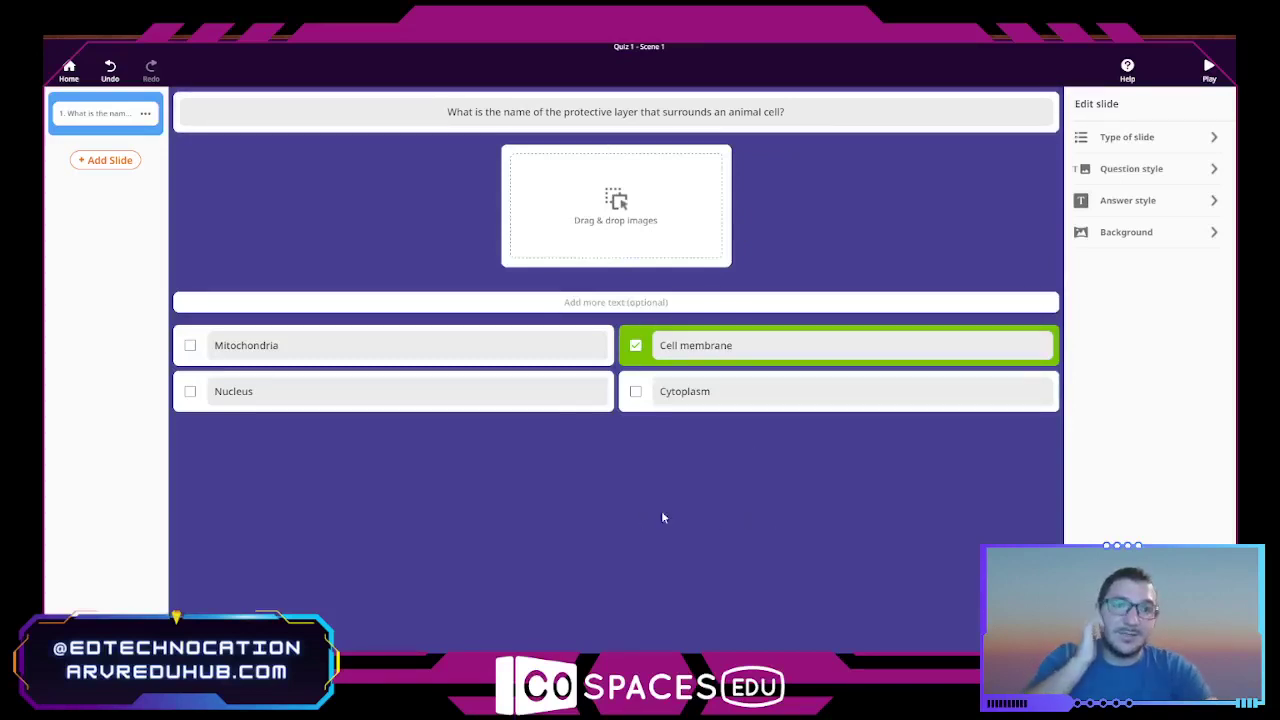
Step: Search the web for images of "animal cell" to illustrate the first slide's question
left_click(616, 205)
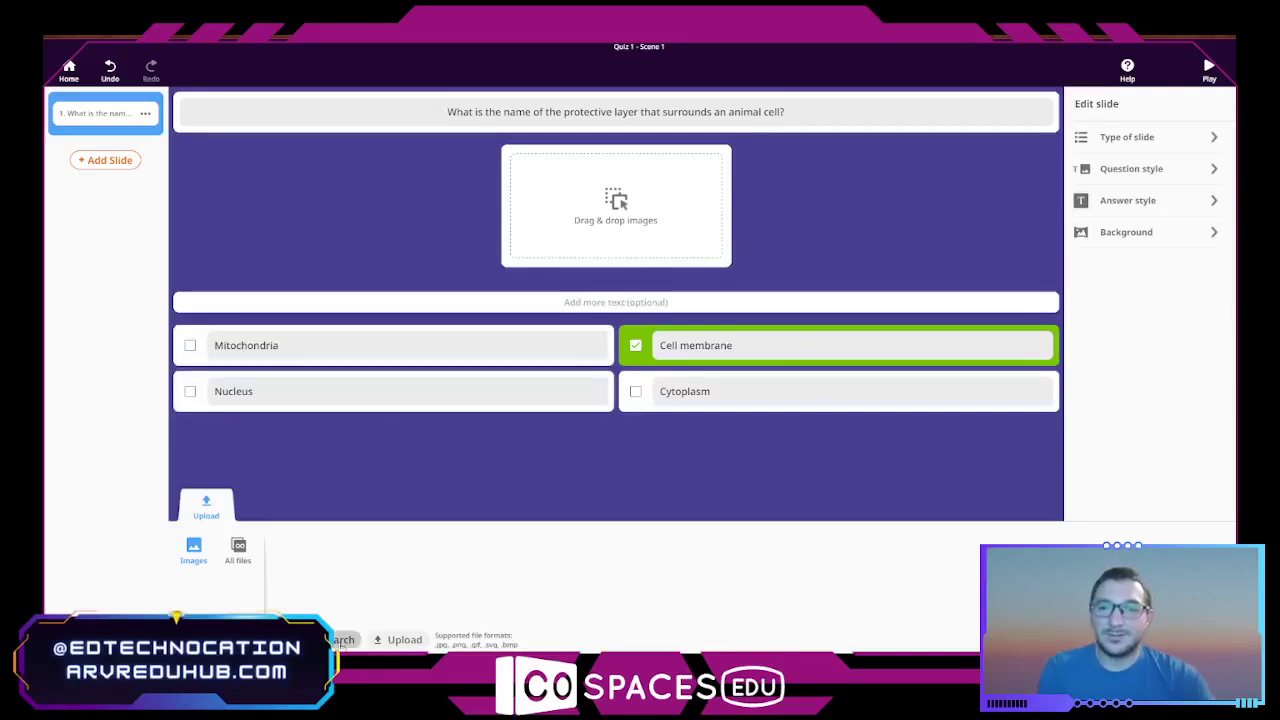
left_click(340, 640)
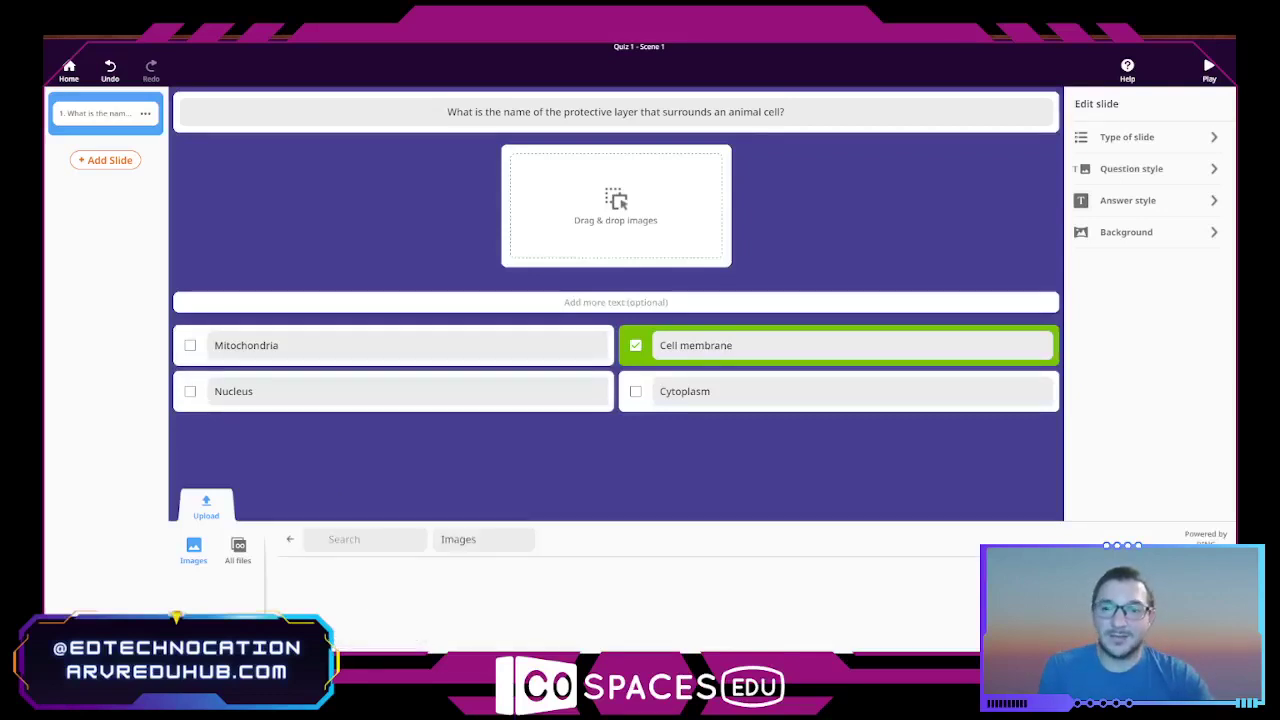
left_click(356, 538)
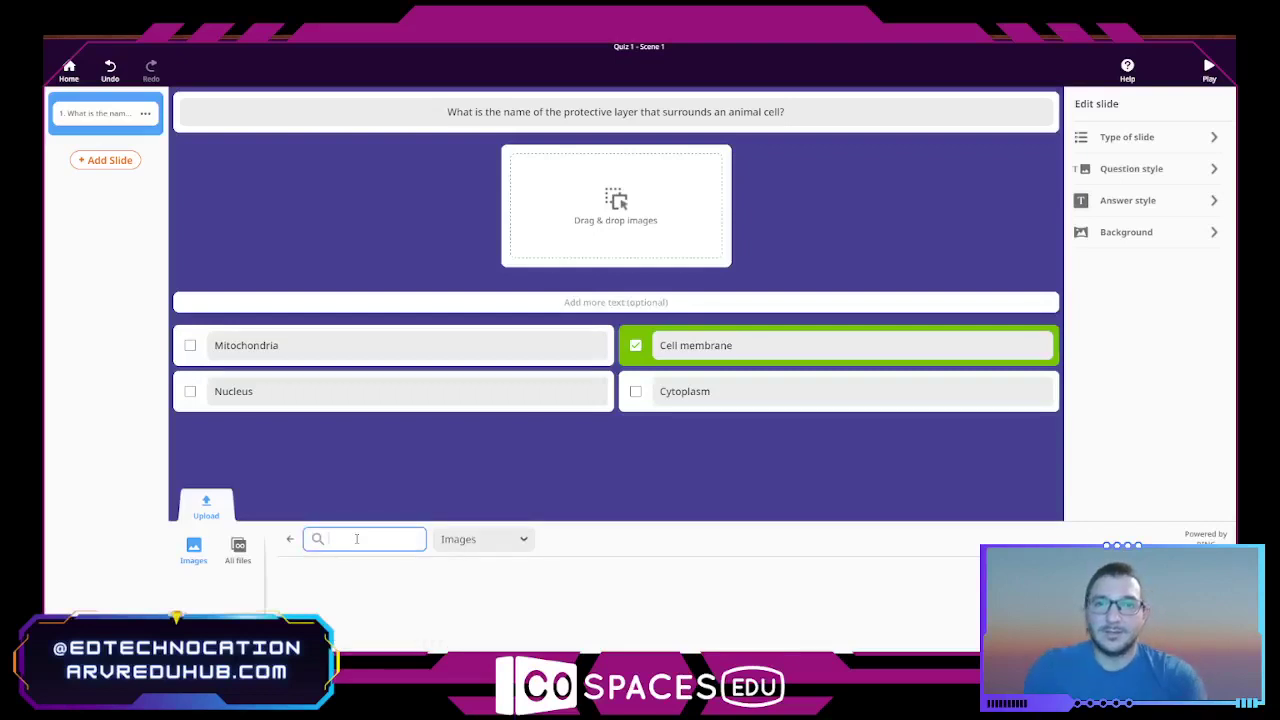
type("an")
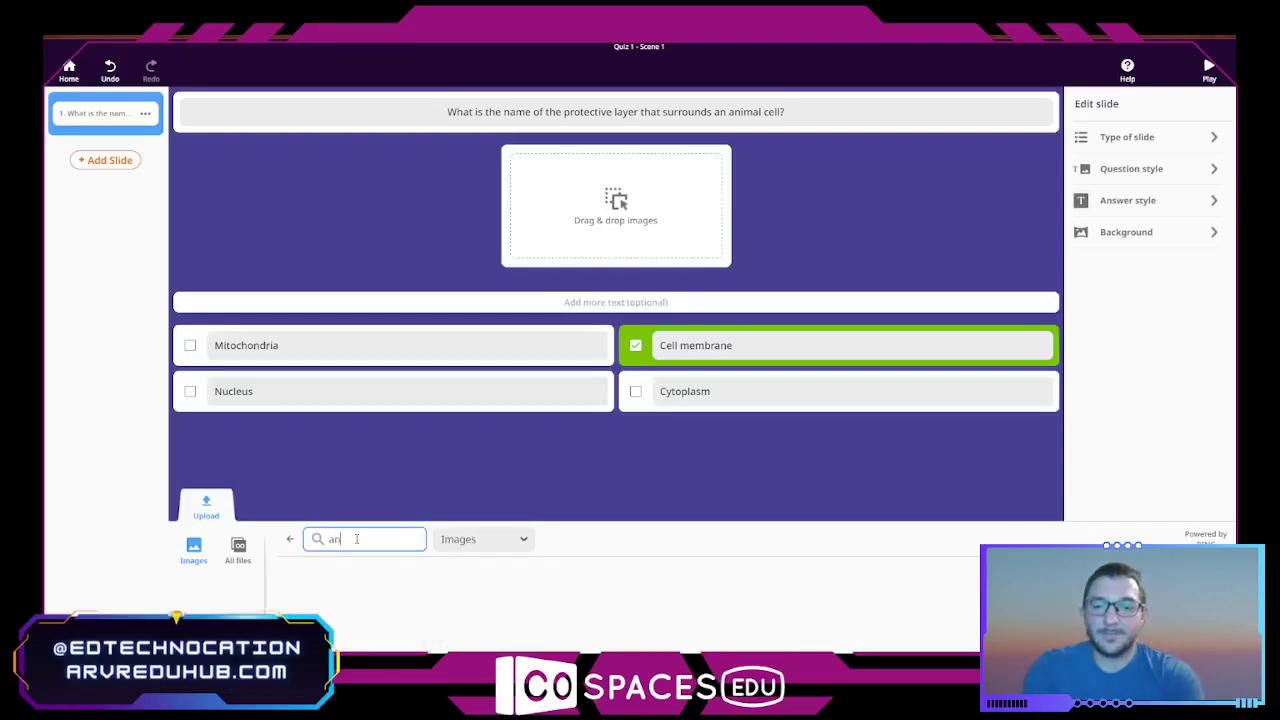
type("imal cell")
key("Return")
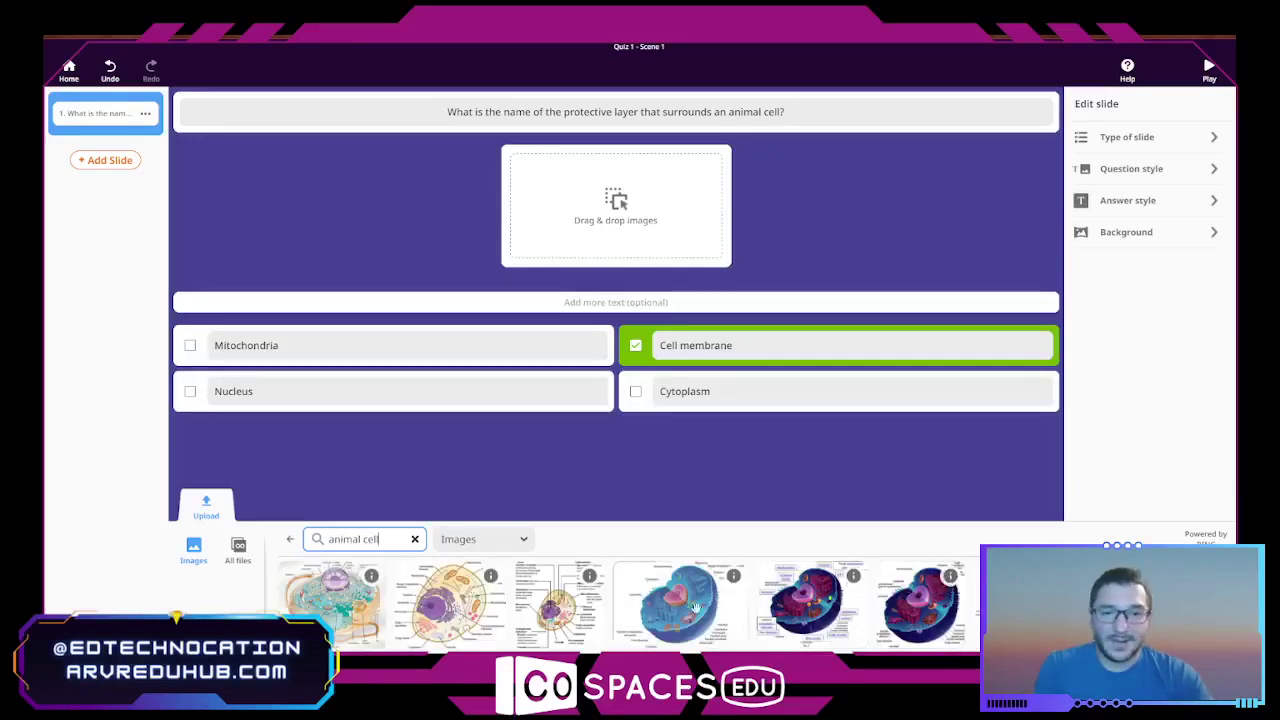
Step: Place the blue labelled animal cell diagram from the search results in the question's image area
scroll(693, 605, "right", 3)
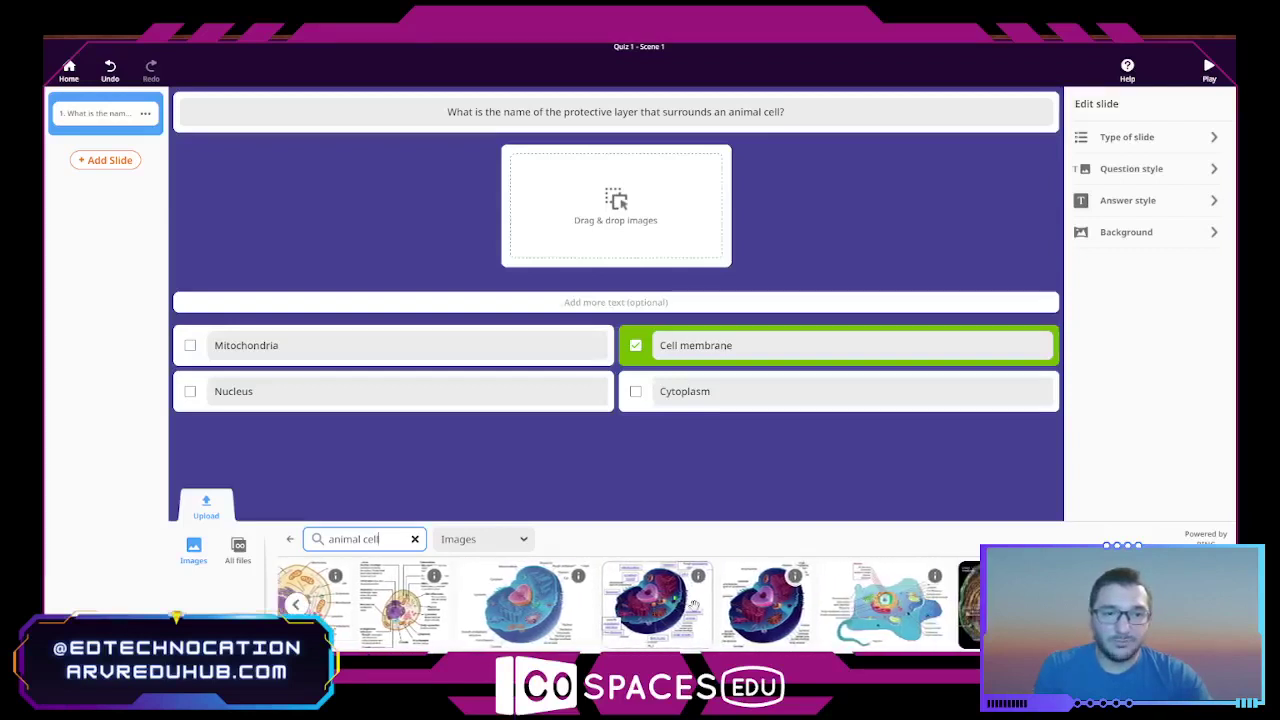
scroll(693, 605, "left", 3)
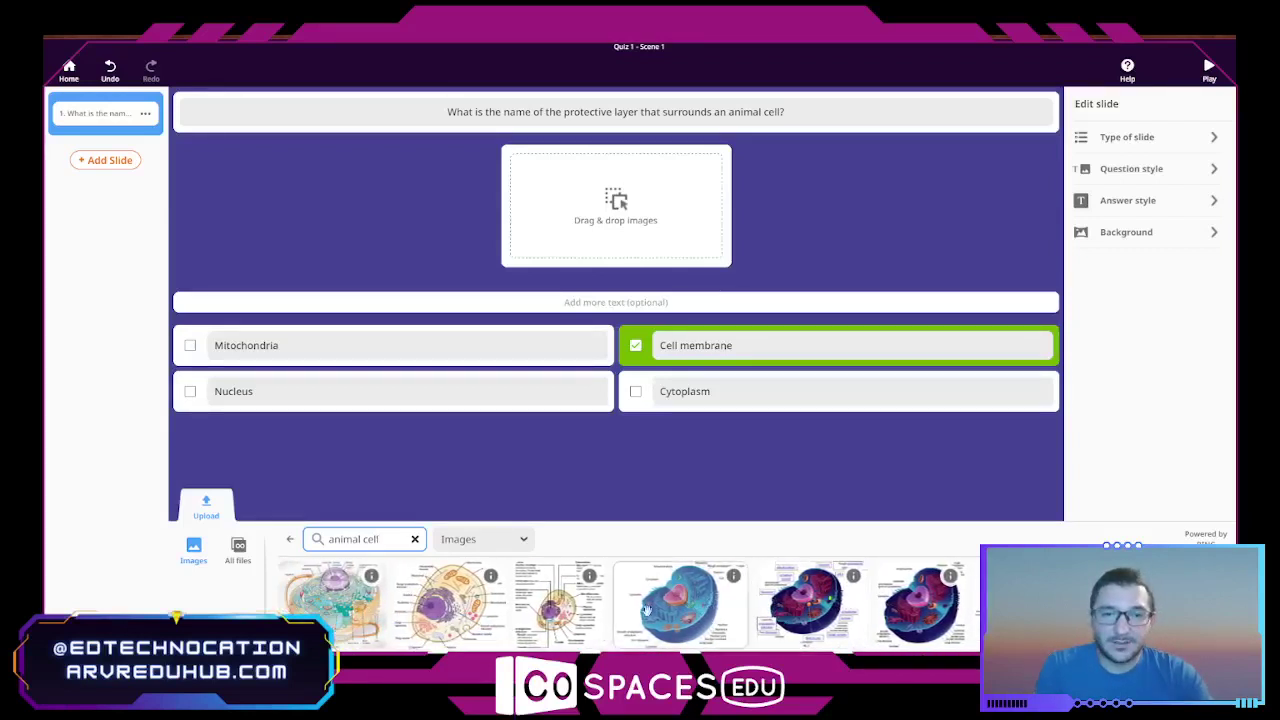
left_click(655, 608)
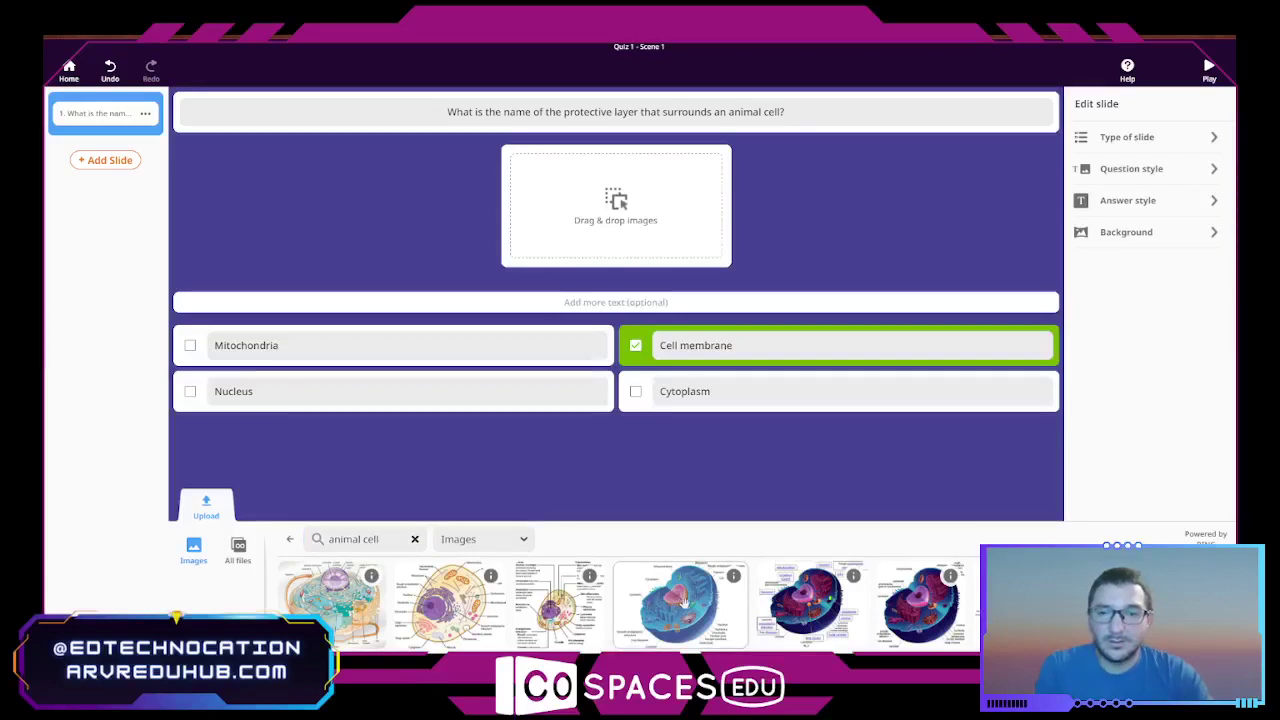
mouse_move(678, 600)
left_mouse_down()
mouse_move(622, 183)
mouse_move(680, 618)
mouse_move(688, 605)
left_mouse_up()
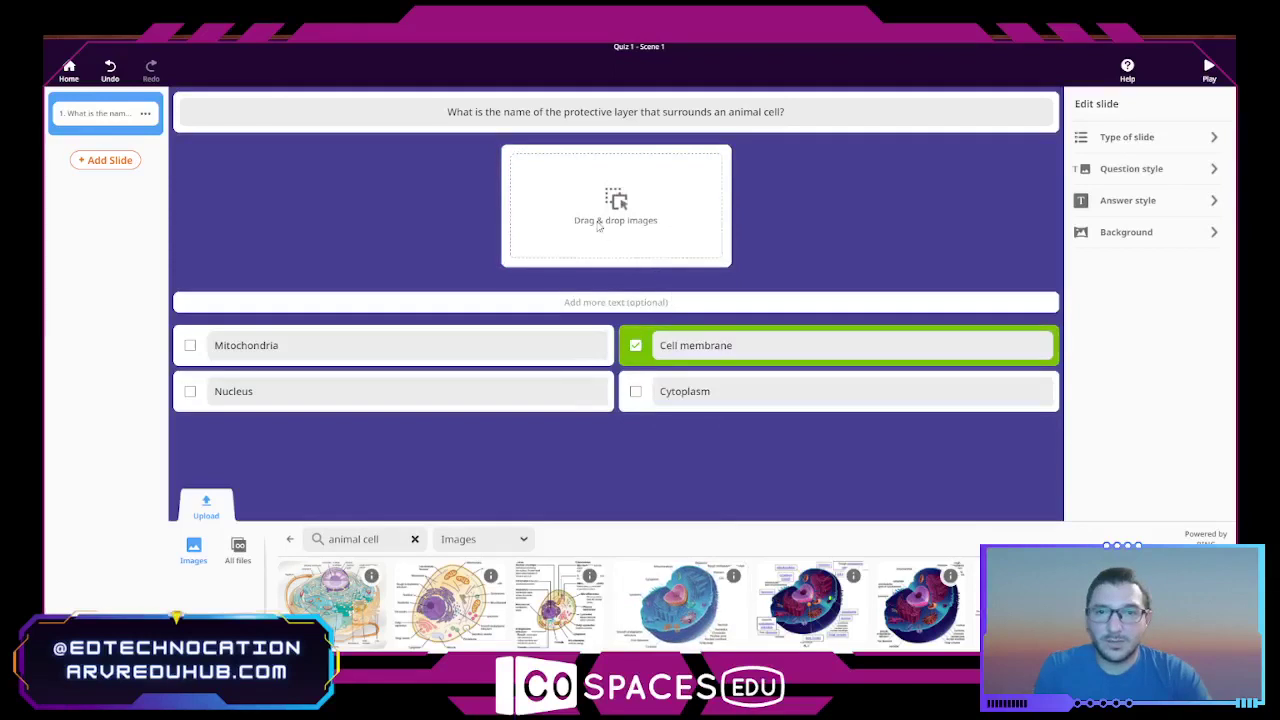
left_click_drag(668, 589, 637, 208)
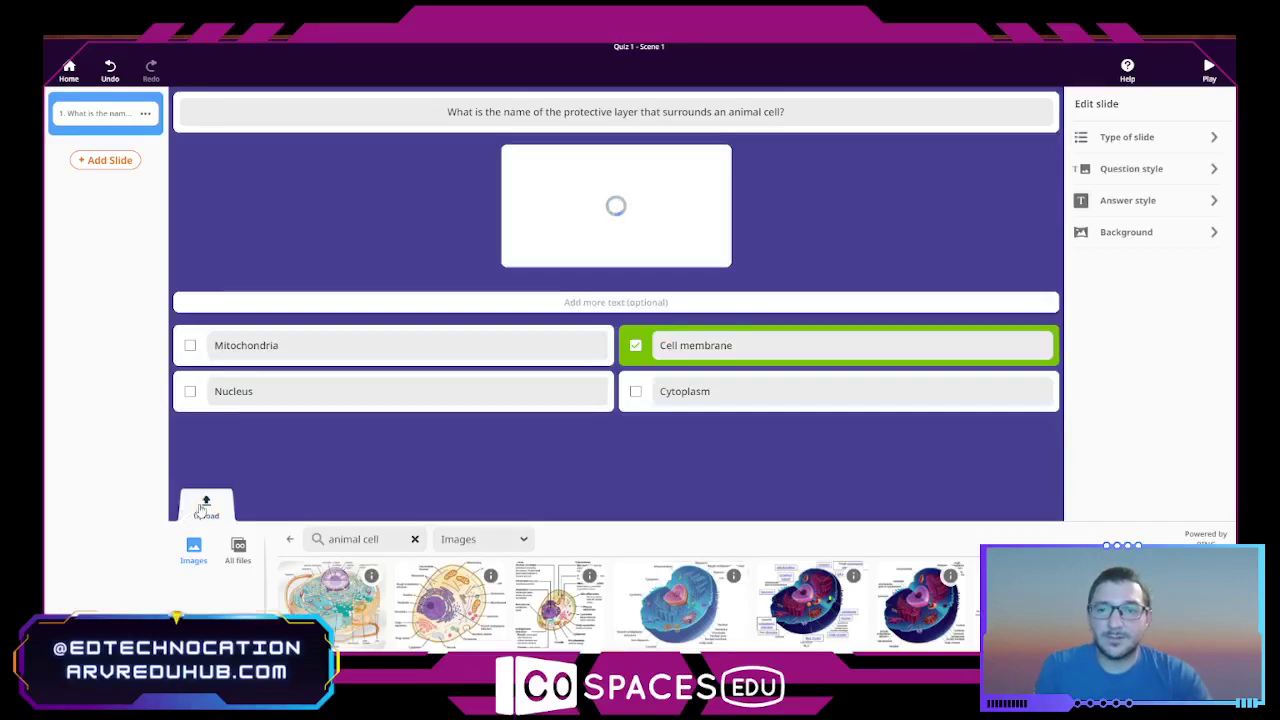
Step: Return to the uploaded images and check the options available for the cell diagram
left_click(291, 541)
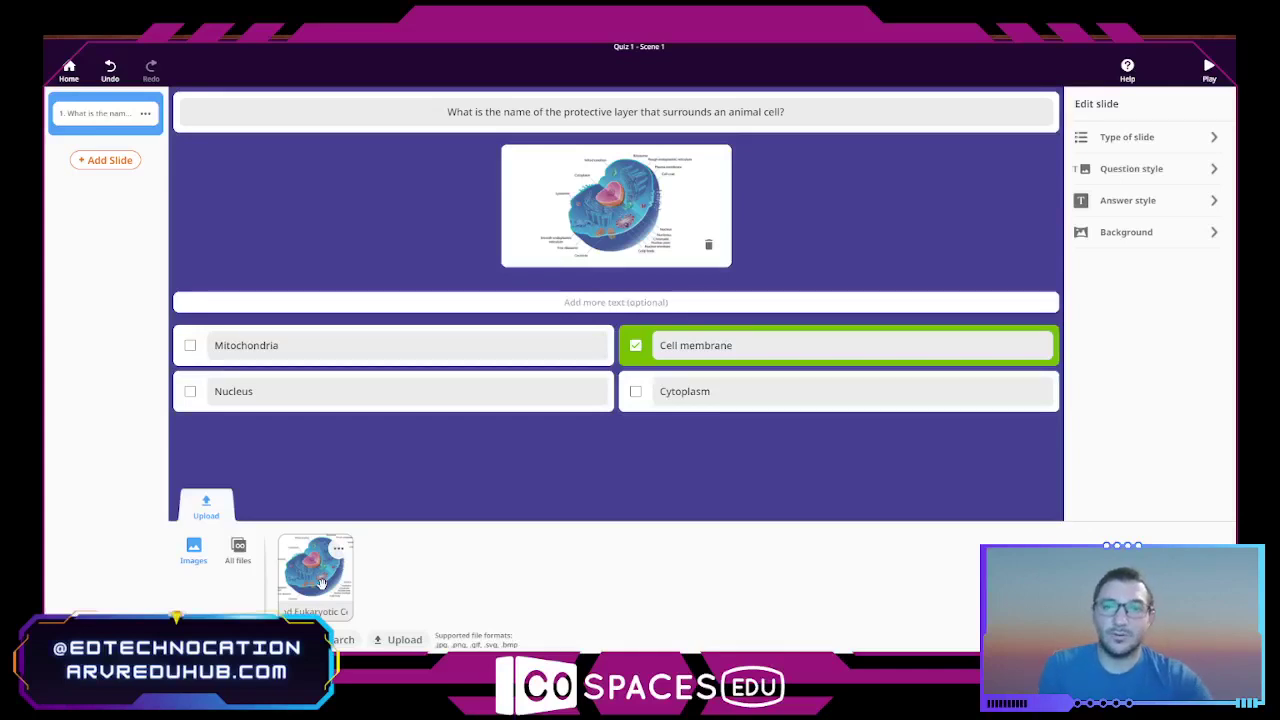
left_click(339, 548)
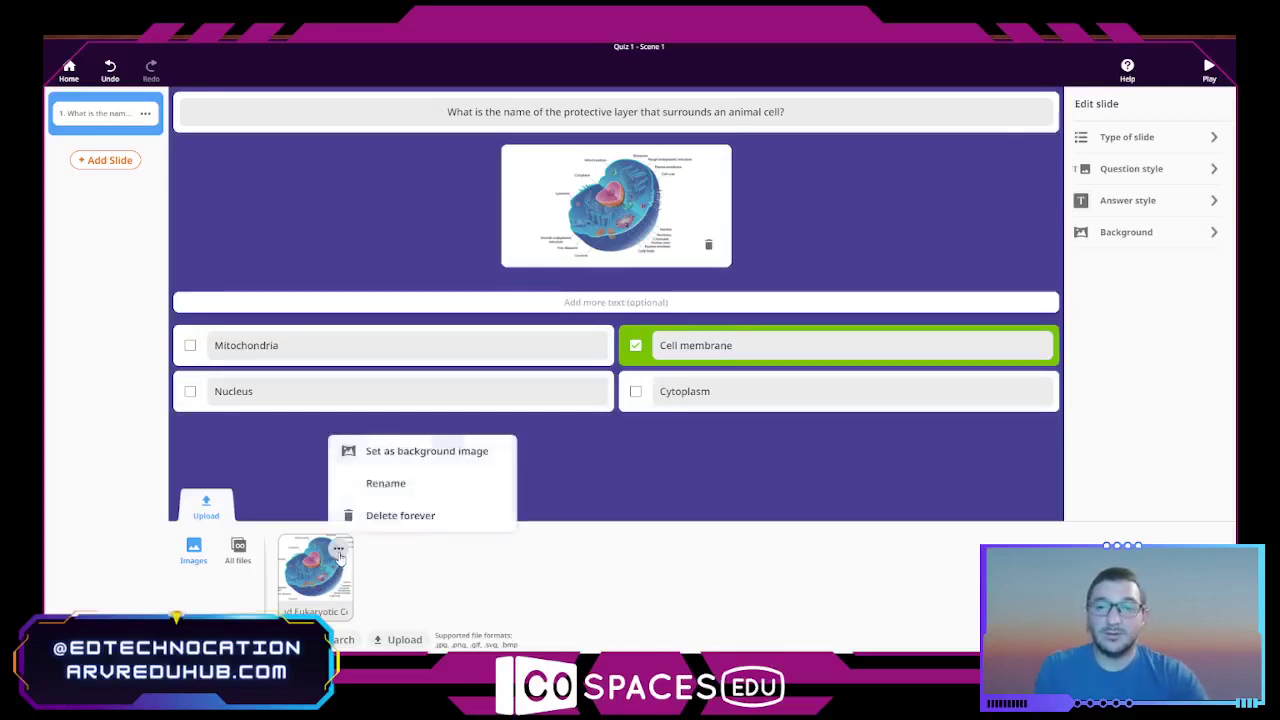
left_click(428, 580)
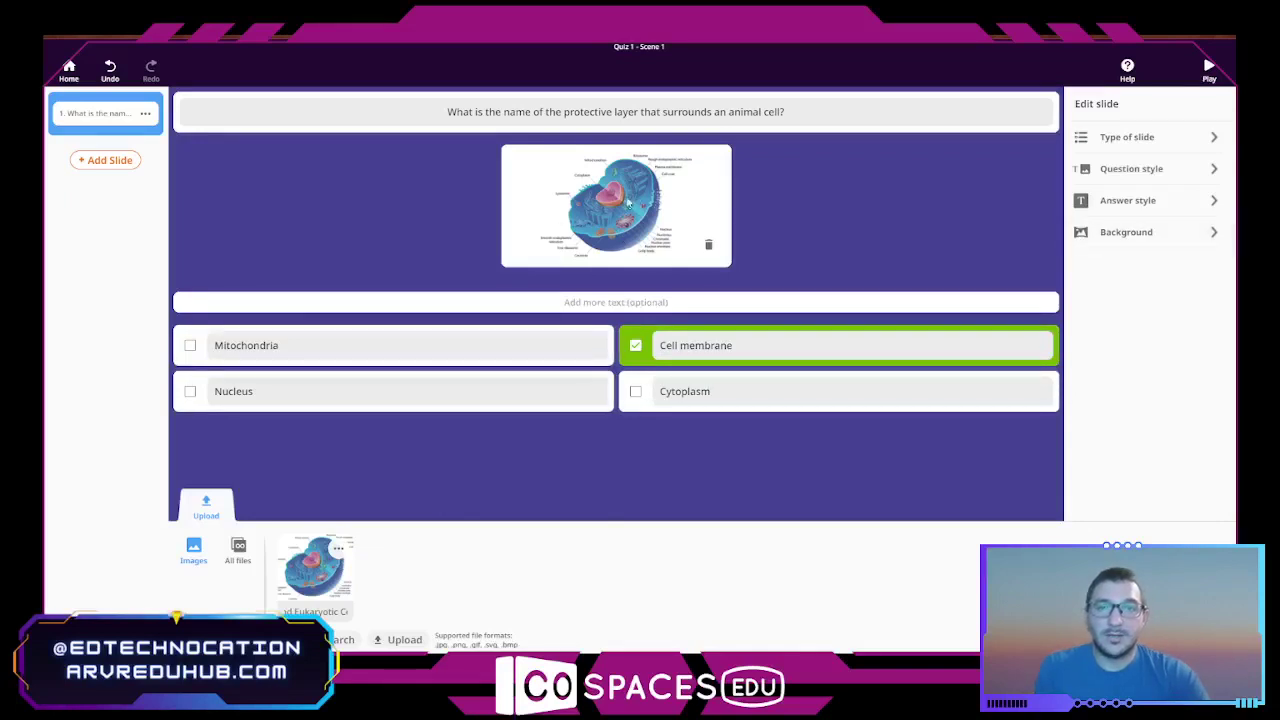
Step: Review the answer style options of the first slide, keeping Text answers
left_click(1140, 201)
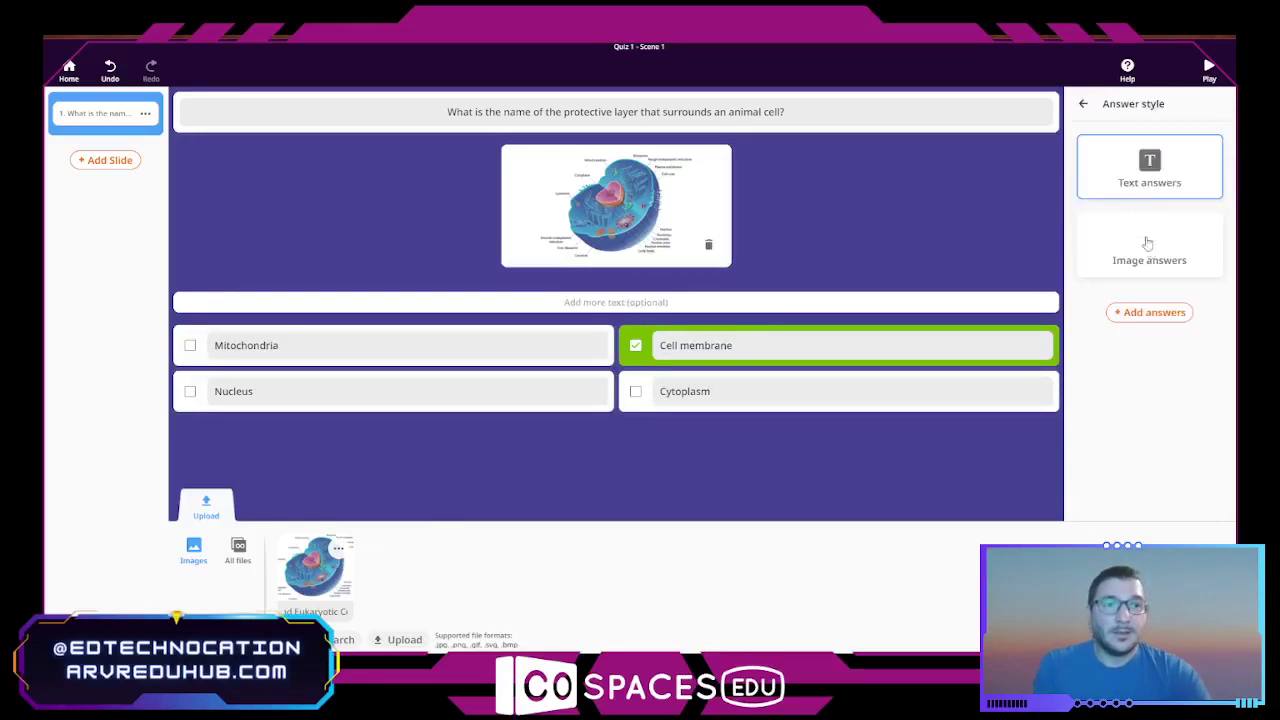
left_click(1084, 104)
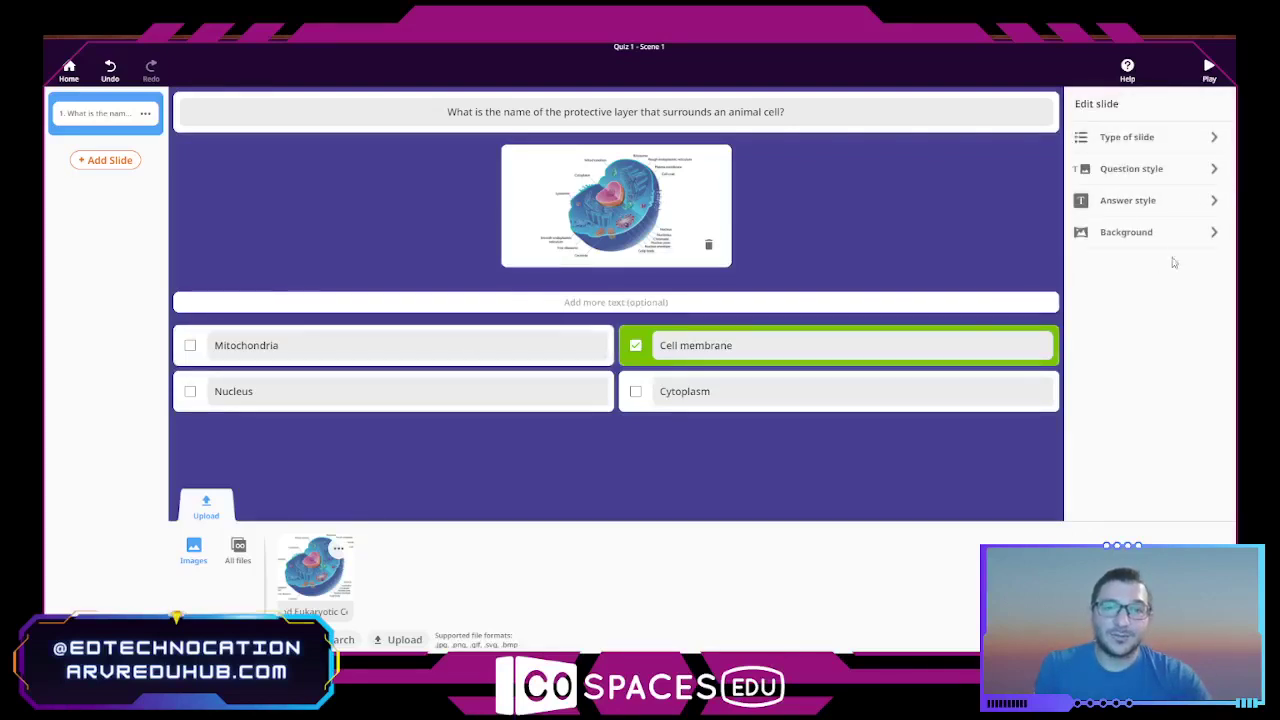
left_click(1155, 204)
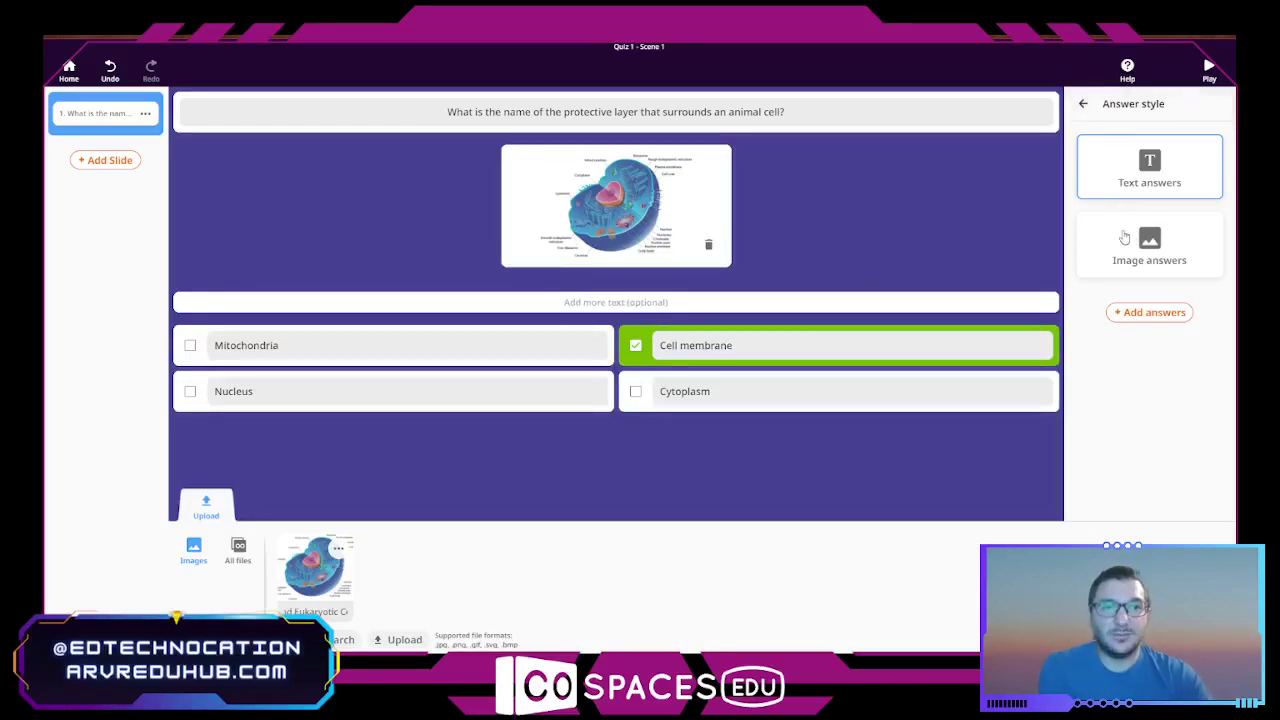
left_click(1083, 105)
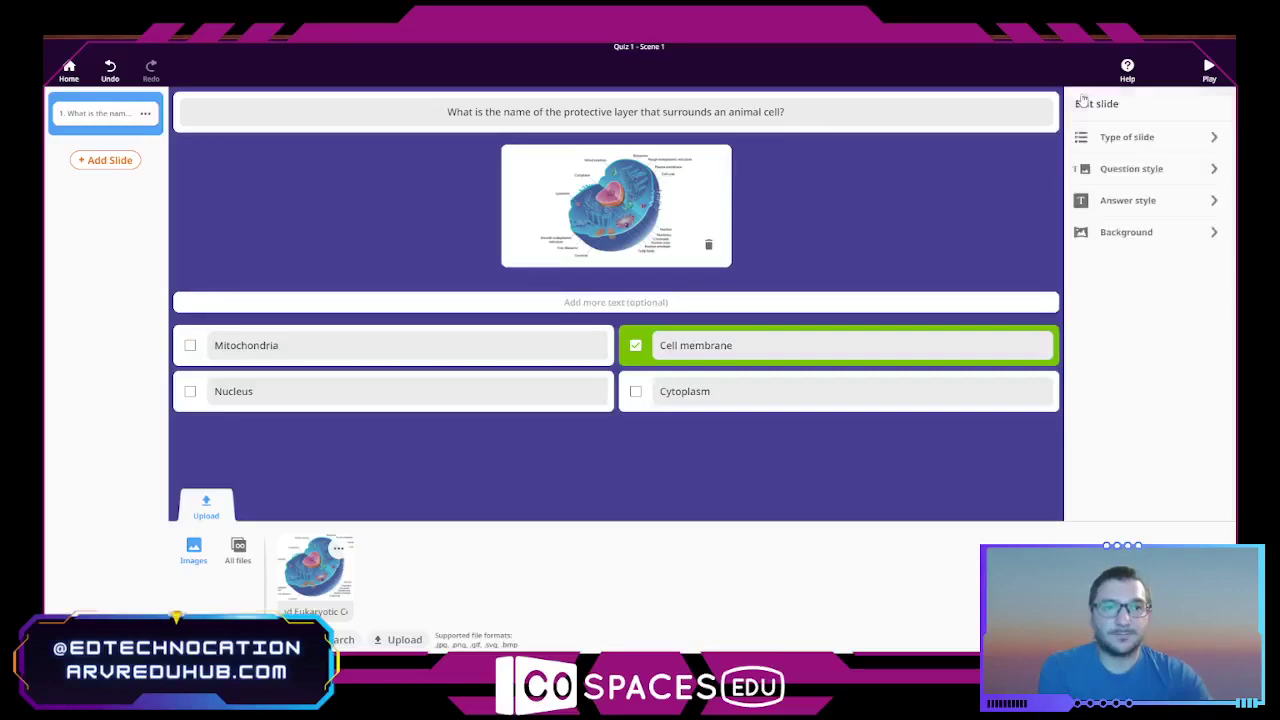
Step: Set the first slide's background to the bright green preset and look at the custom color settings
left_click(1118, 232)
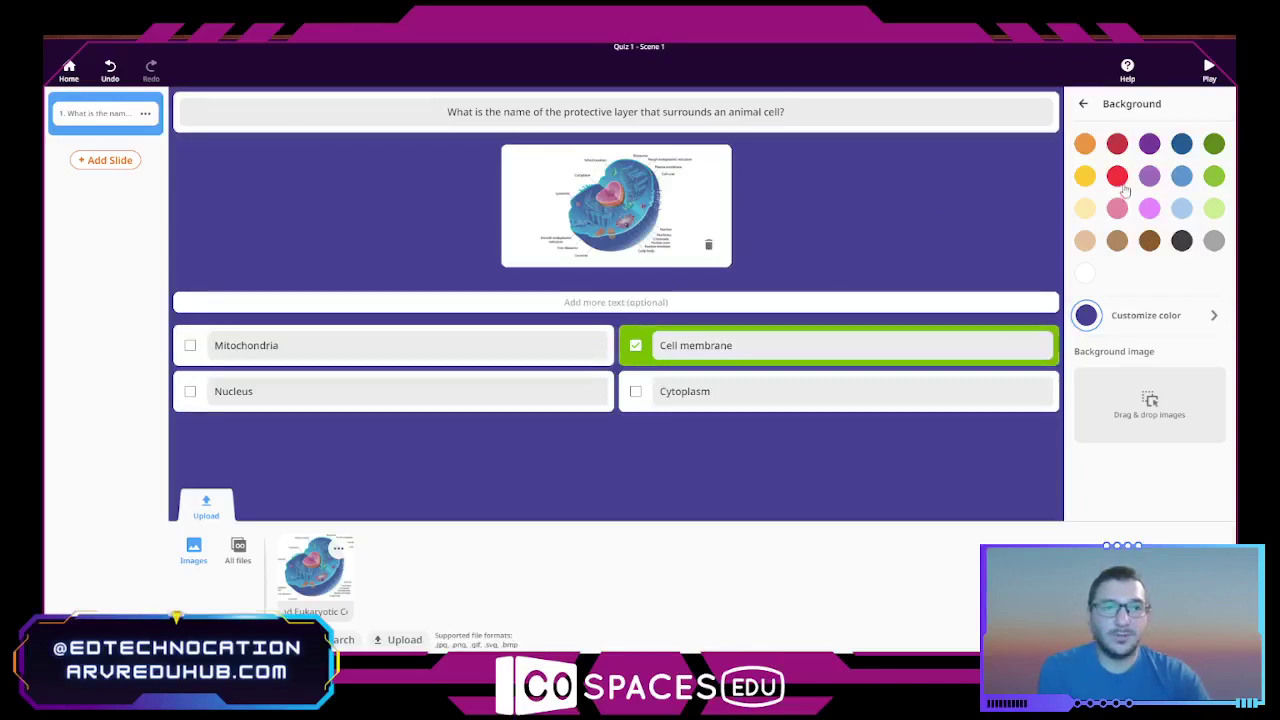
left_click(1213, 176)
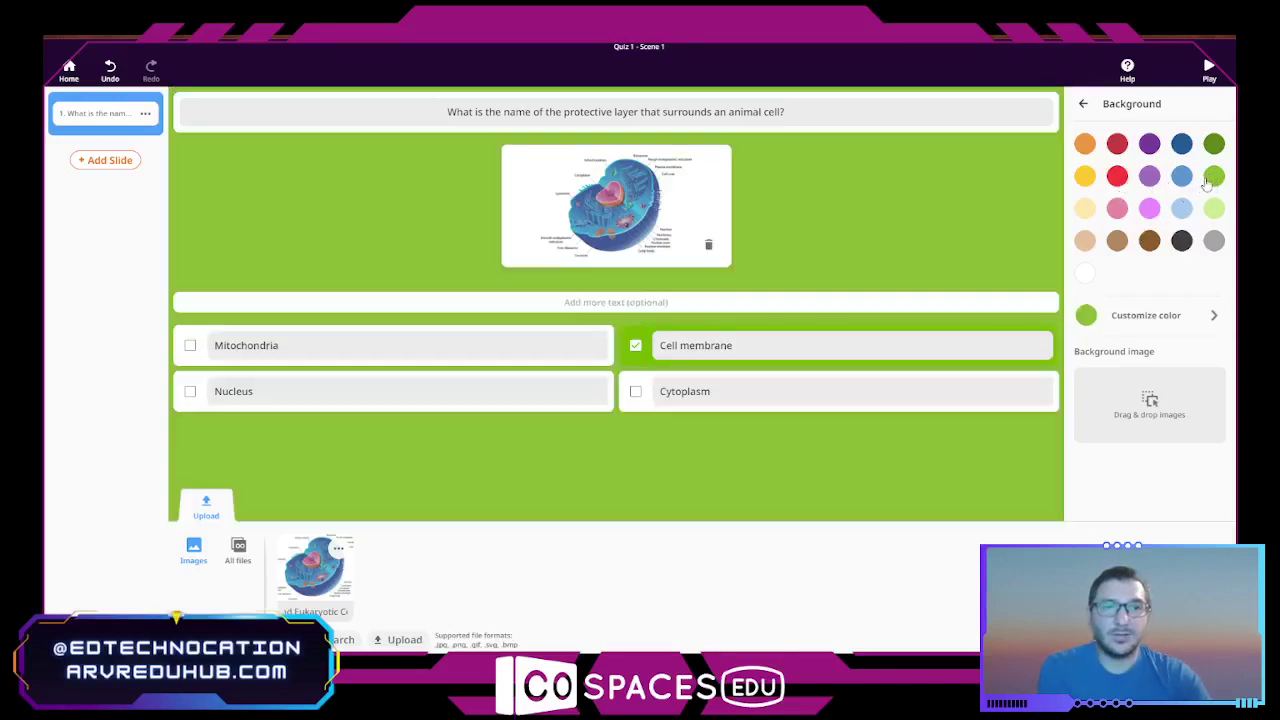
left_click(1160, 320)
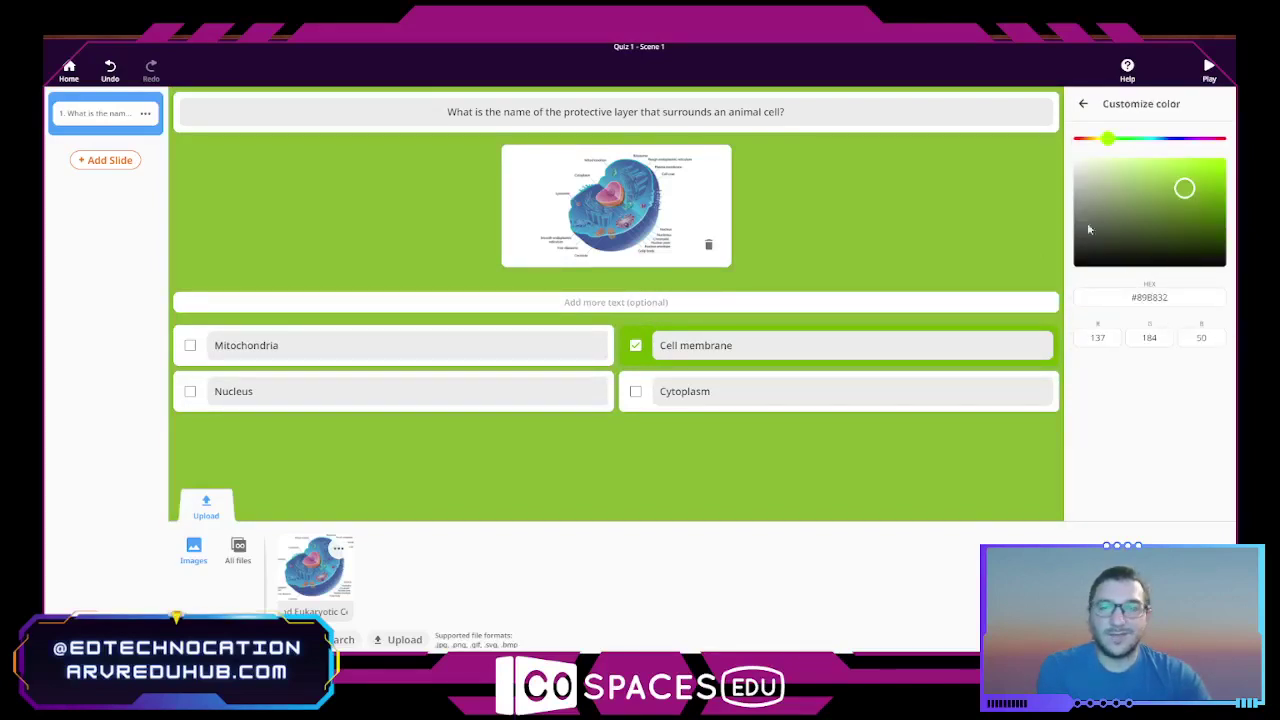
left_click(1083, 104)
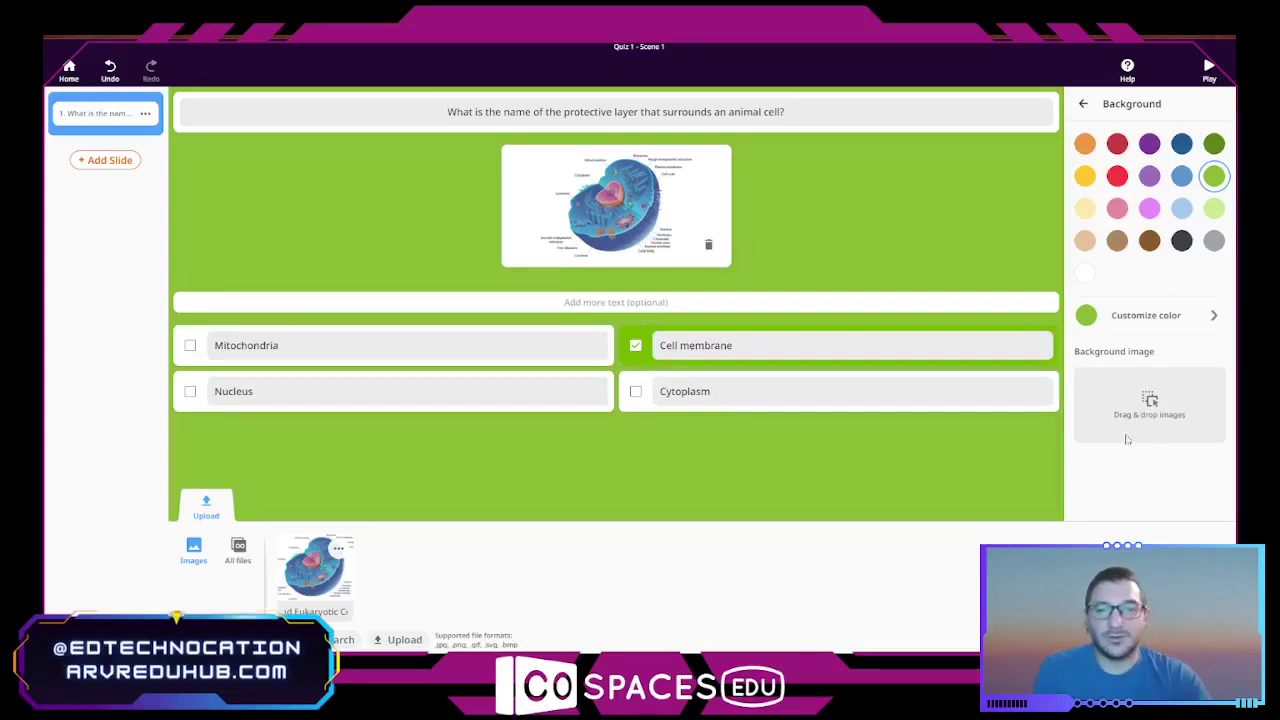
Step: Search web images for "animal cells microscopic" and use the purple-grey picture of round cell clusters as the slide's background image
left_click(342, 639)
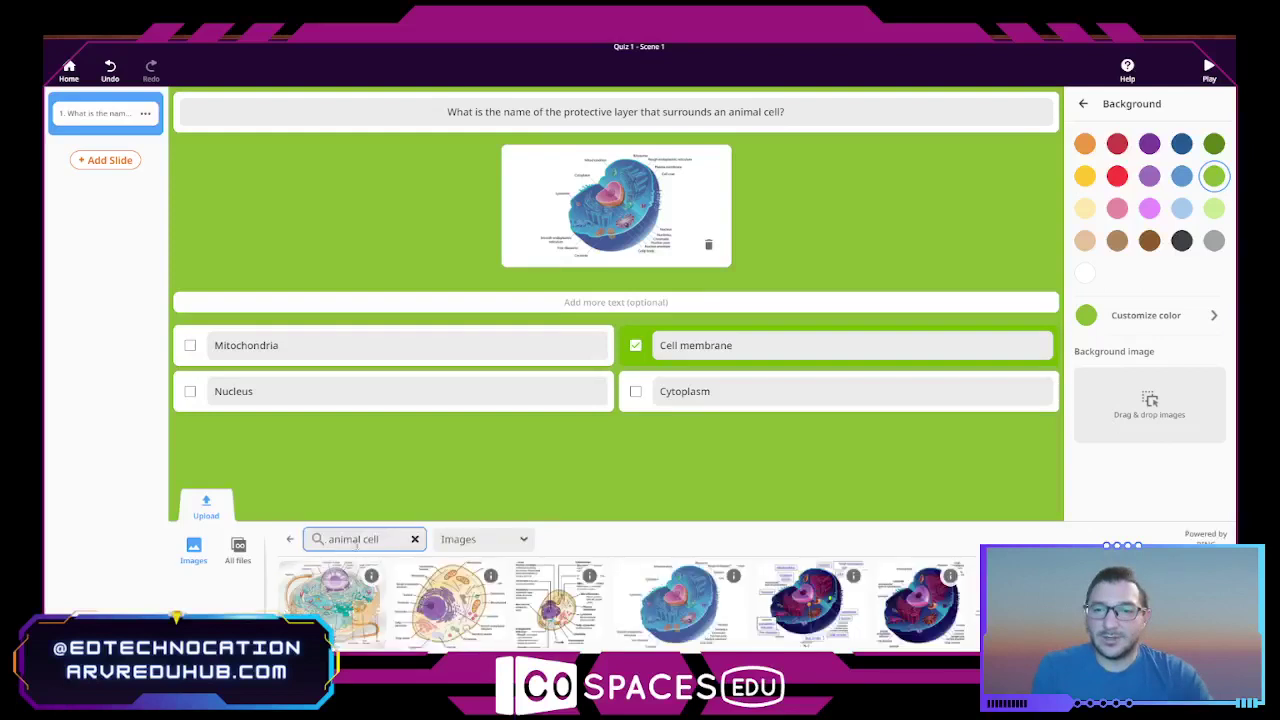
triple_click(355, 539)
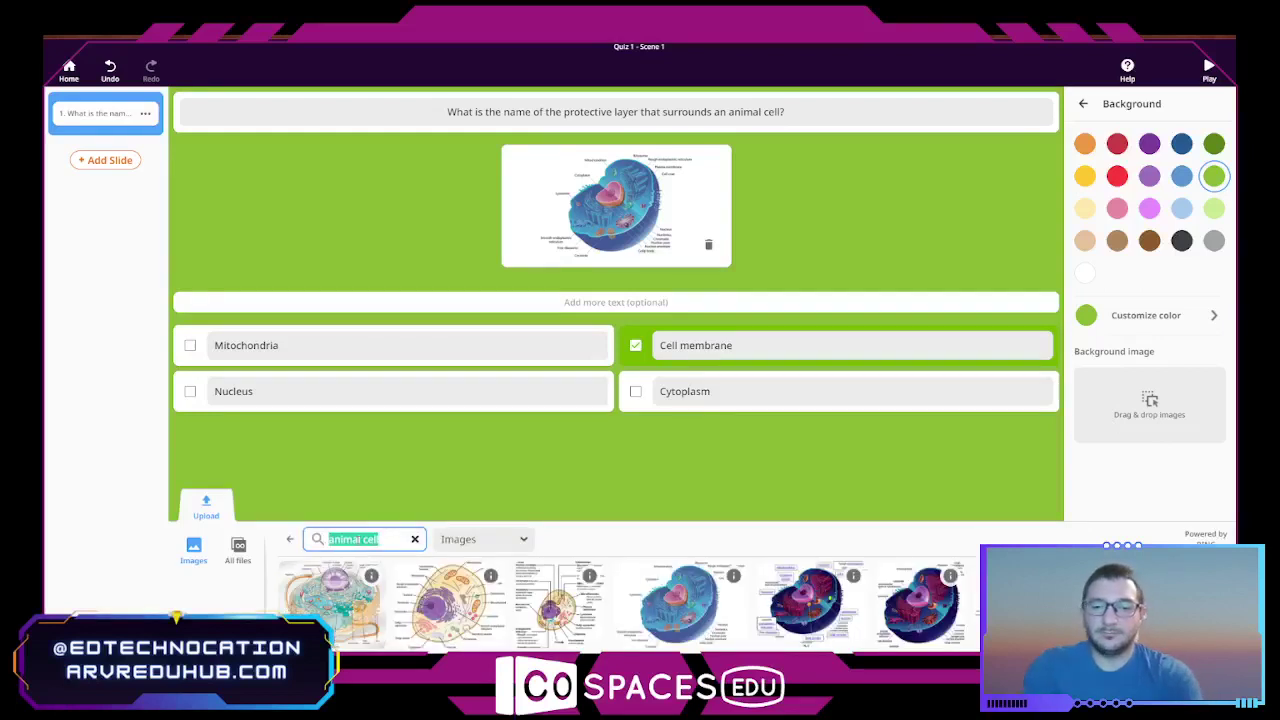
type("animal cells")
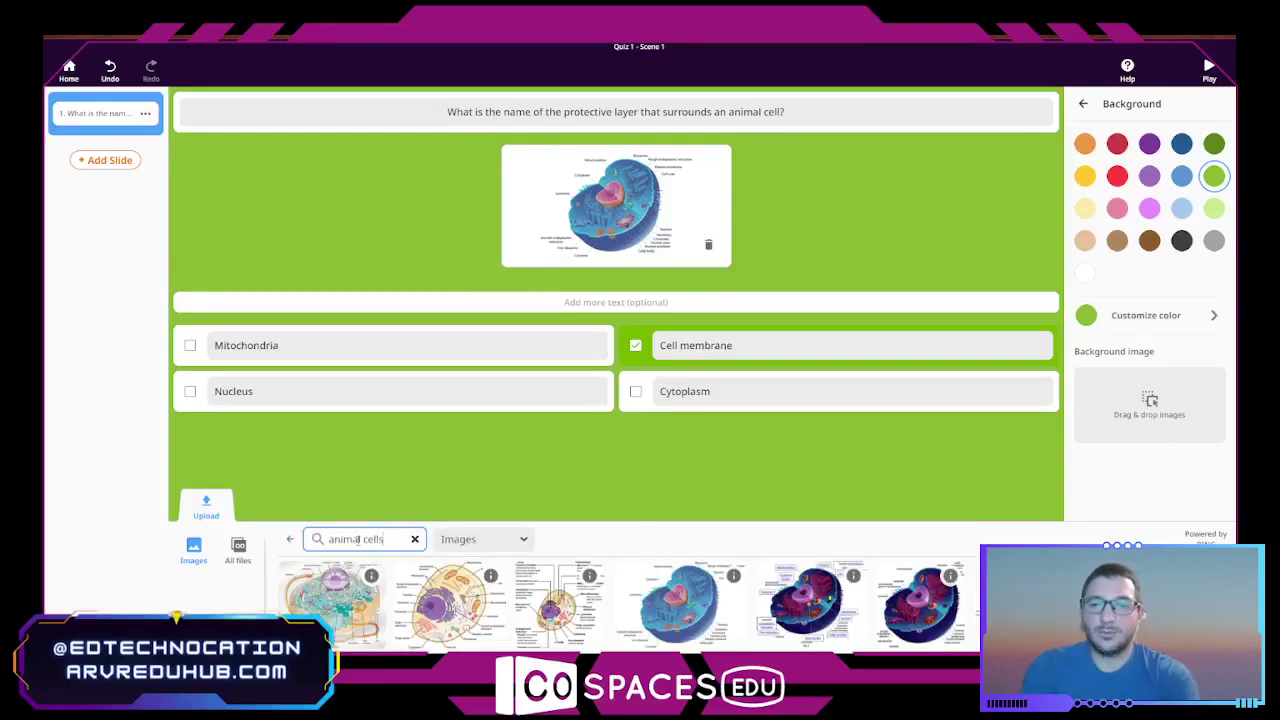
type(" microscopic")
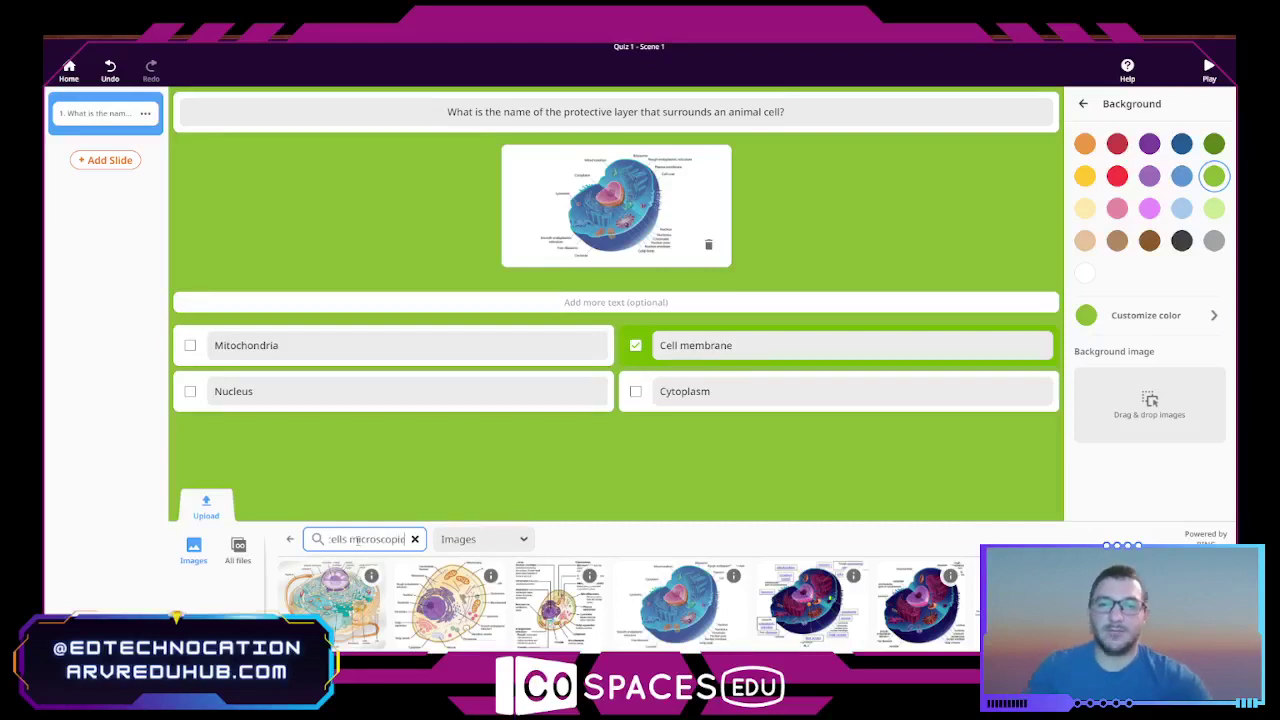
key("Return")
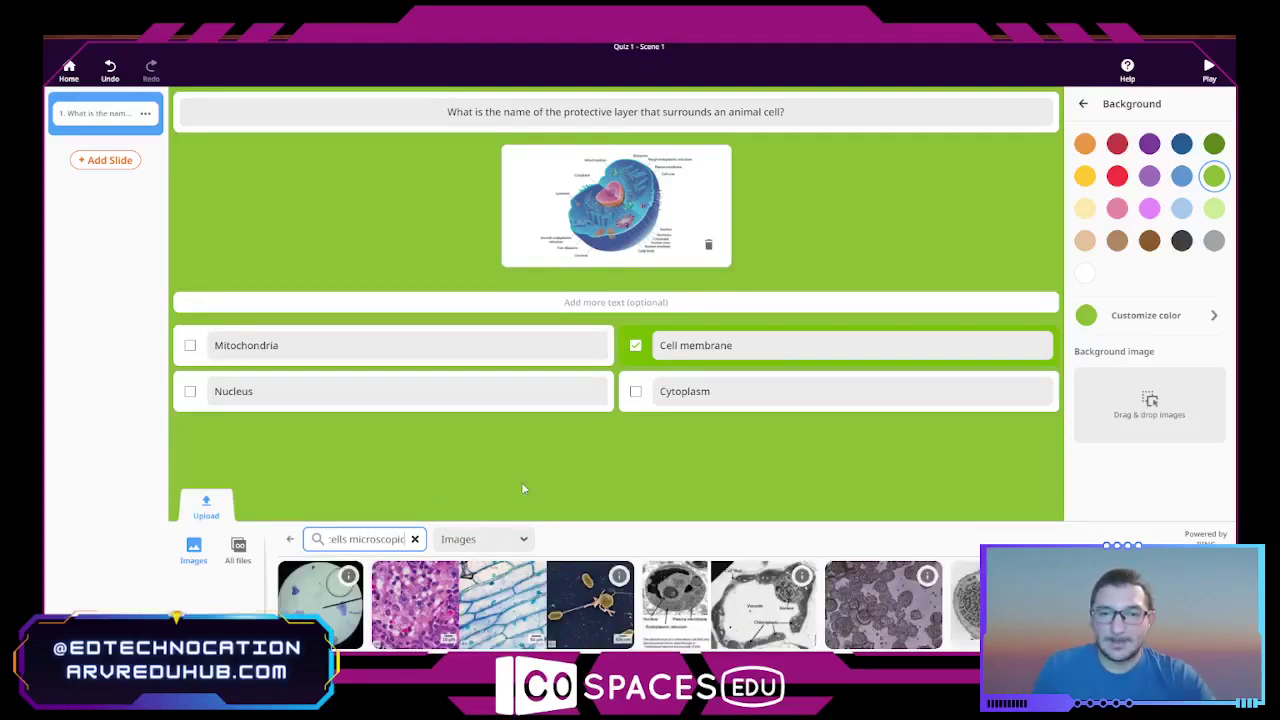
left_click_drag(892, 622, 1130, 444)
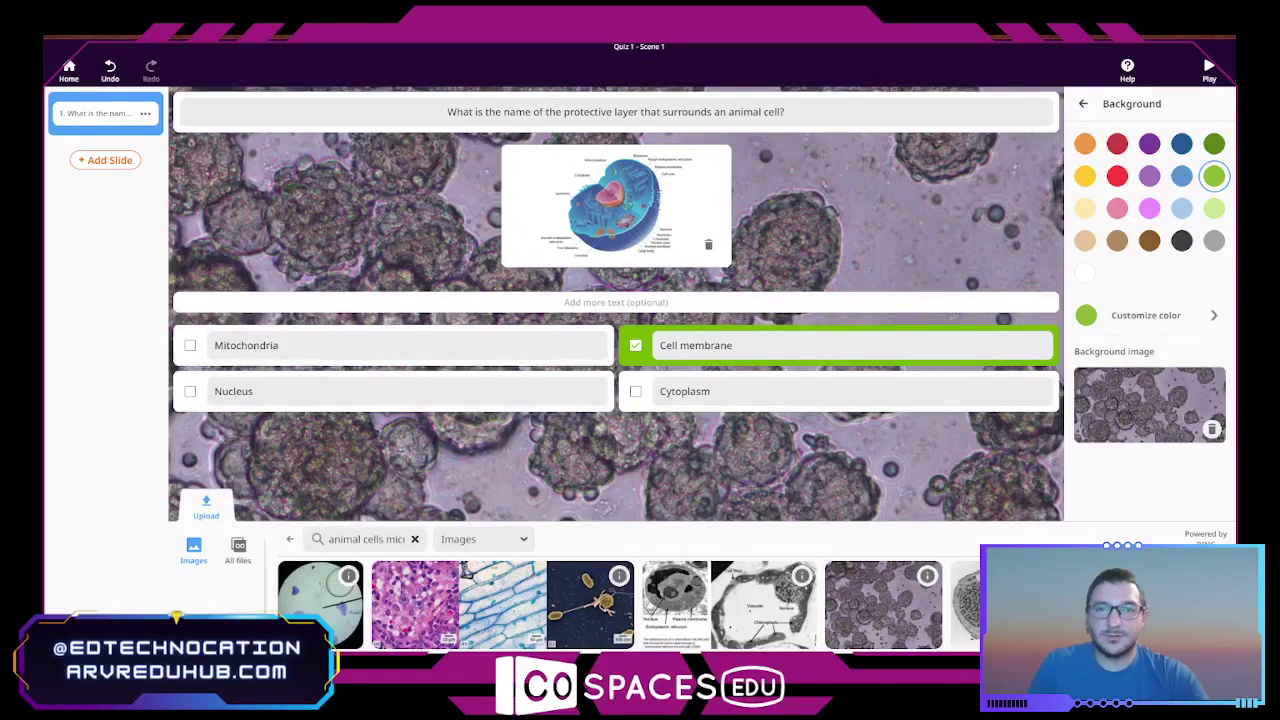
left_click(291, 541)
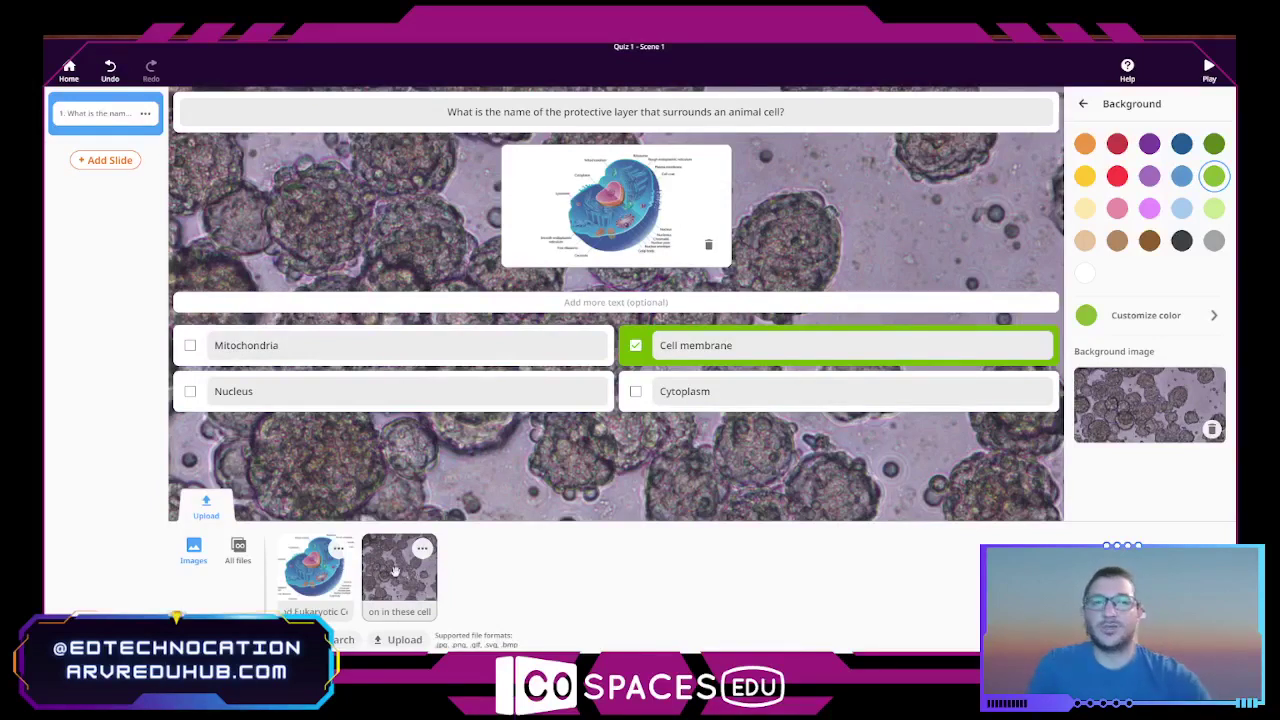
left_click(1083, 103)
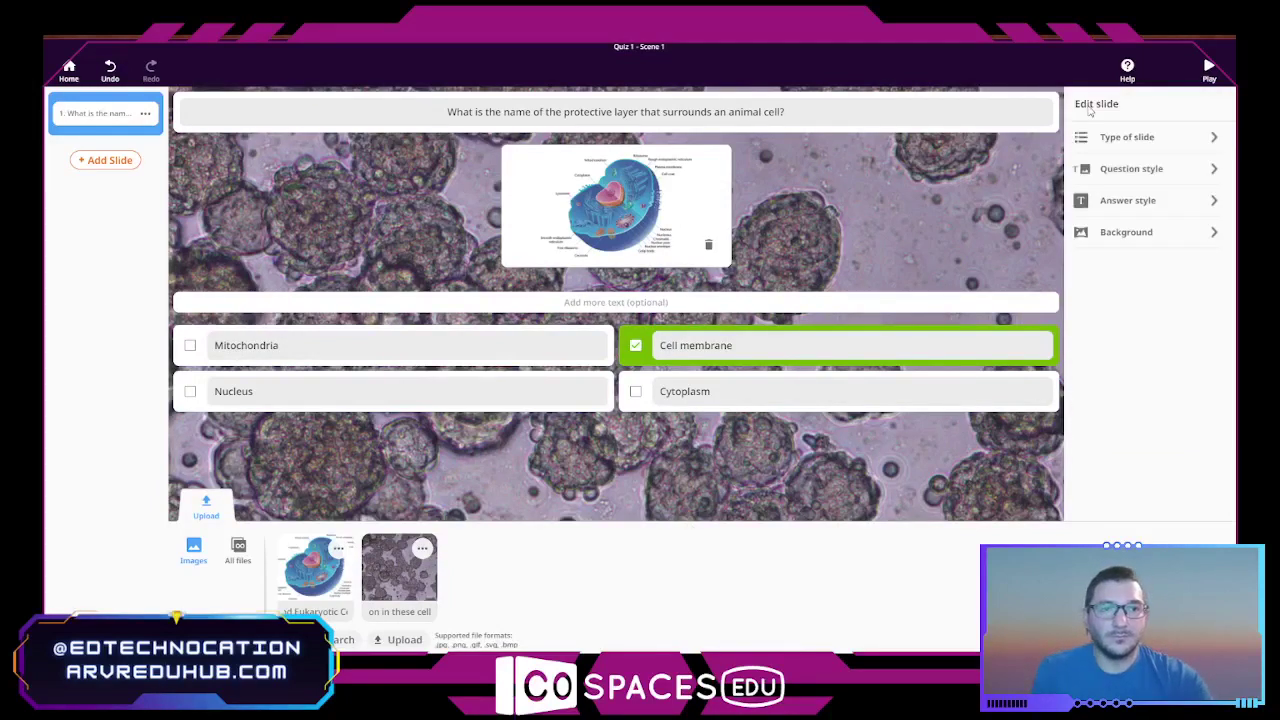
left_click(1128, 250)
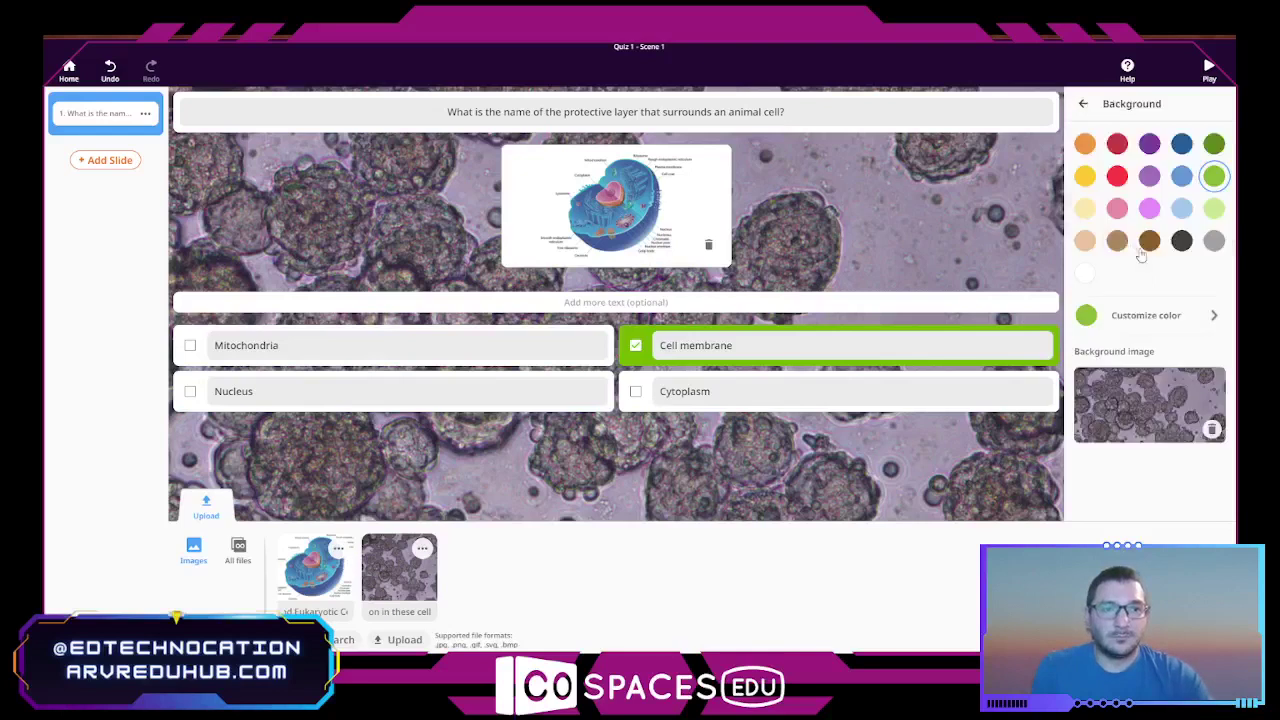
left_click(1083, 103)
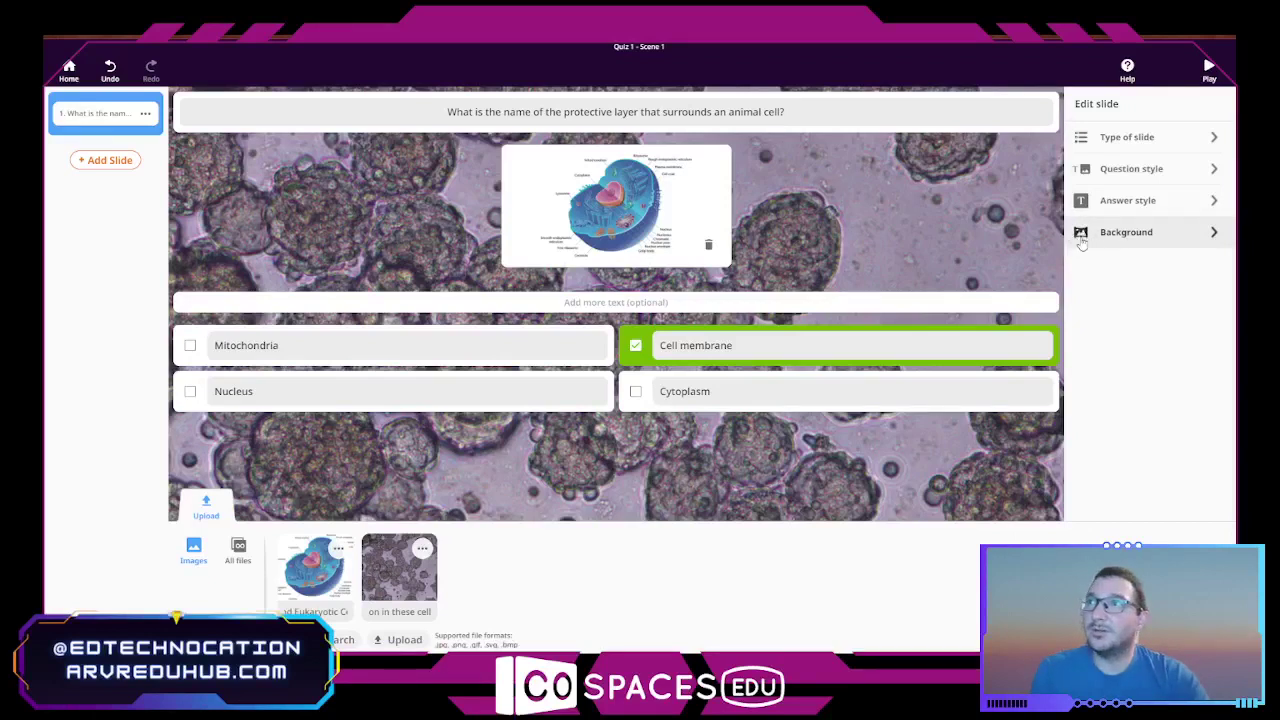
left_click(1080, 232)
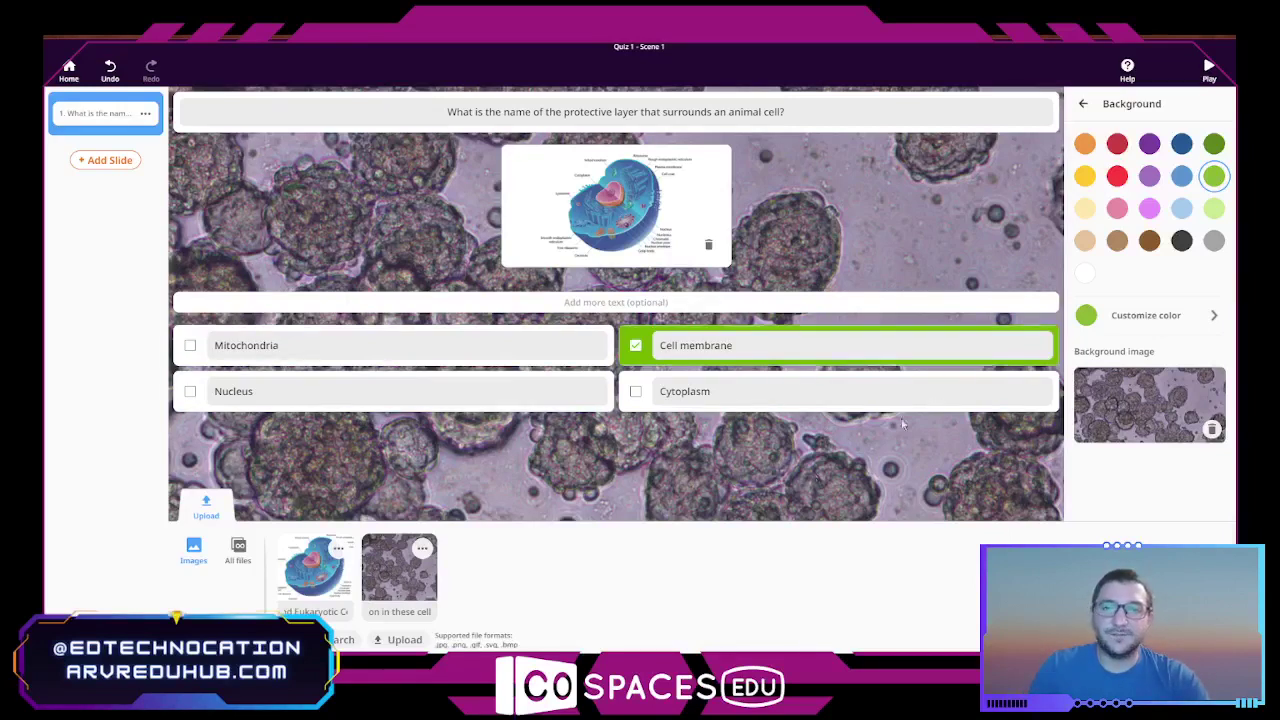
left_click(1083, 103)
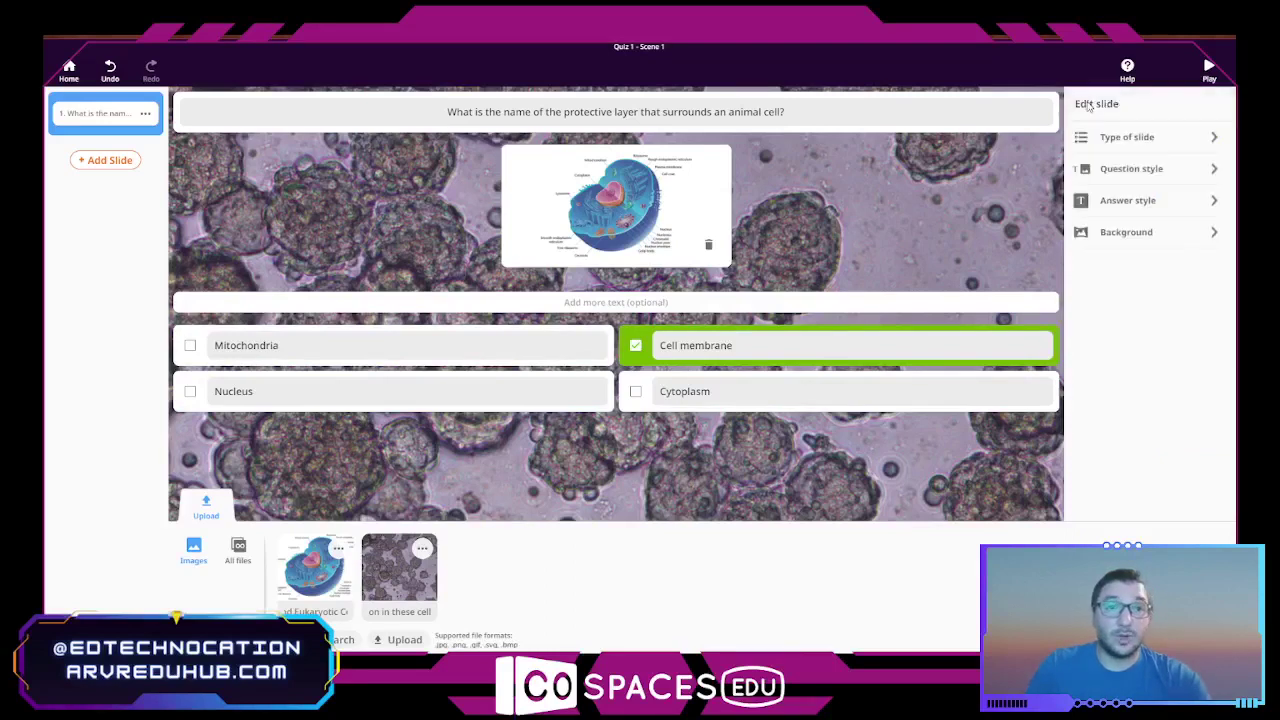
Step: Add a True or false question as the second slide and open its question text for editing
left_click(108, 161)
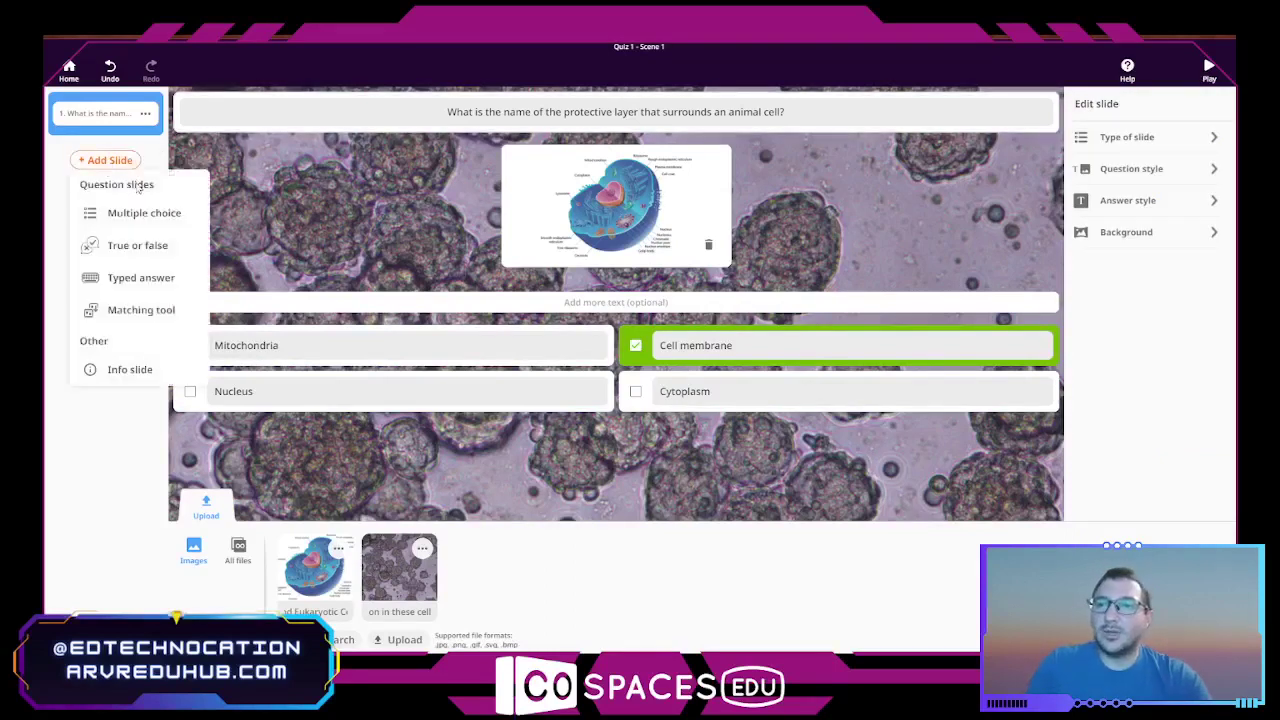
left_click(130, 245)
left_click(525, 111)
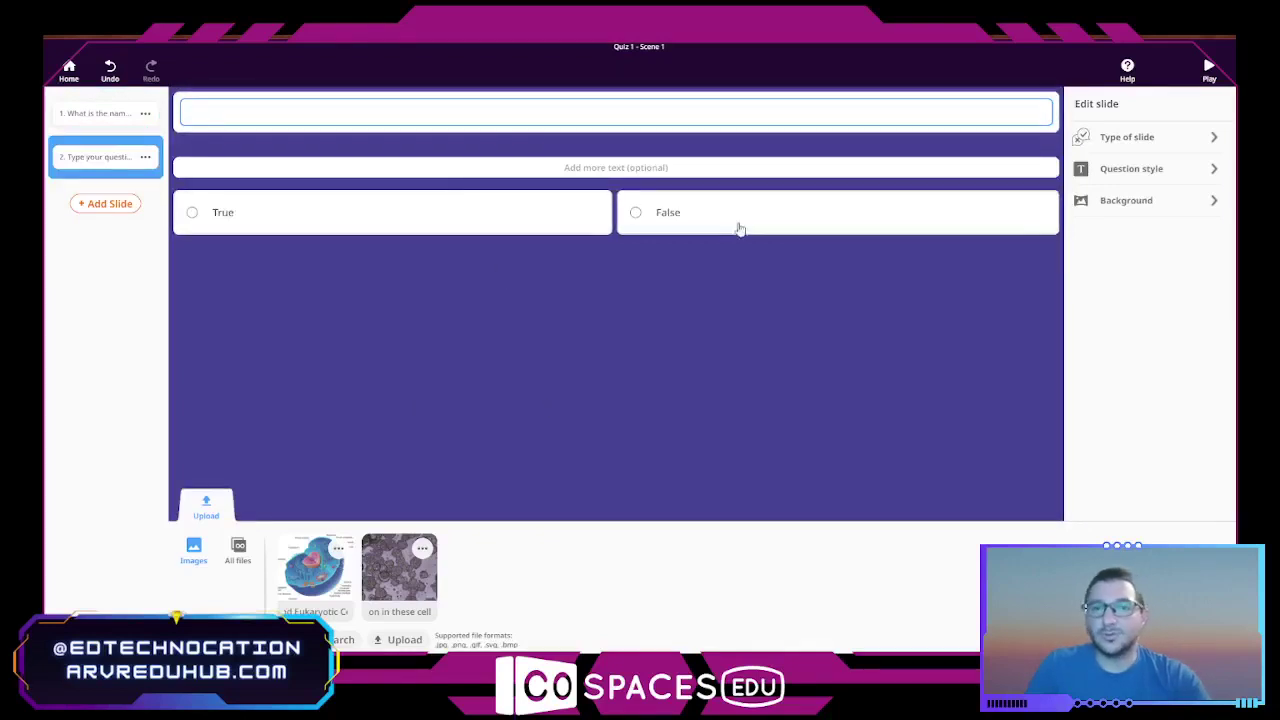
Step: Delete the True or false slide, add a Typed answer slide in its place, and look at its question and answer fields
left_click(145, 157)
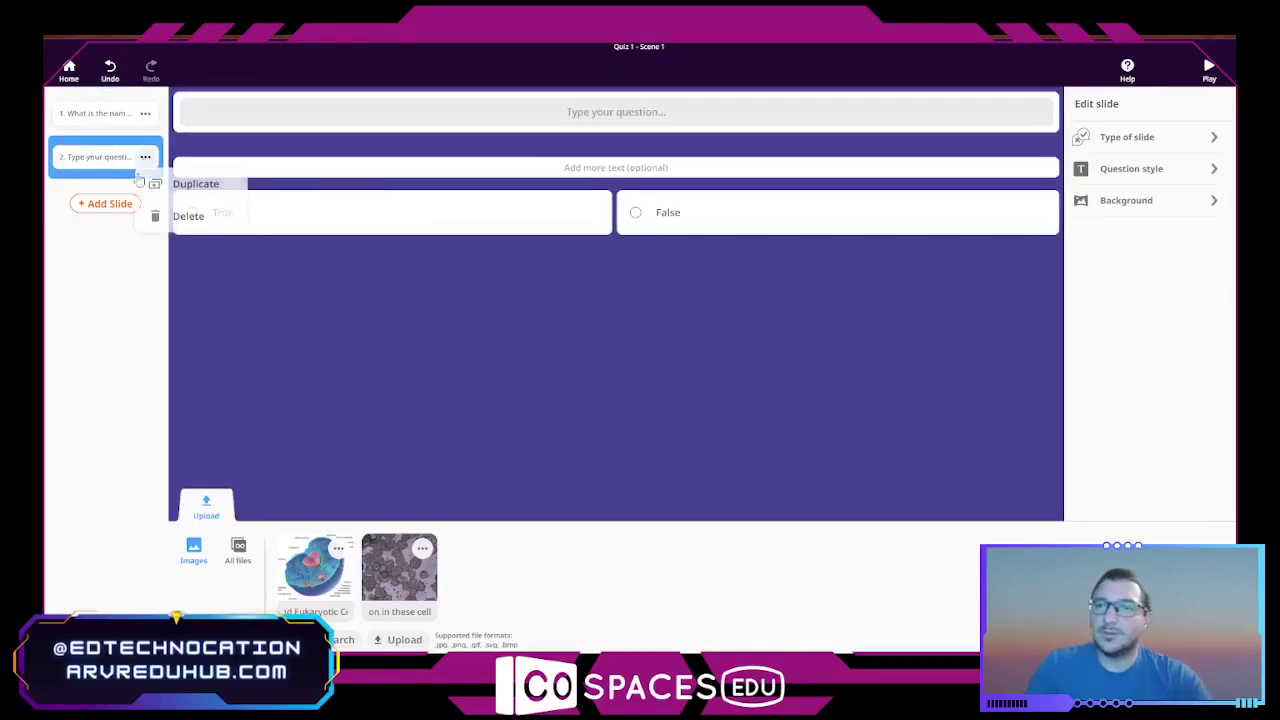
left_click(180, 217)
left_click(110, 161)
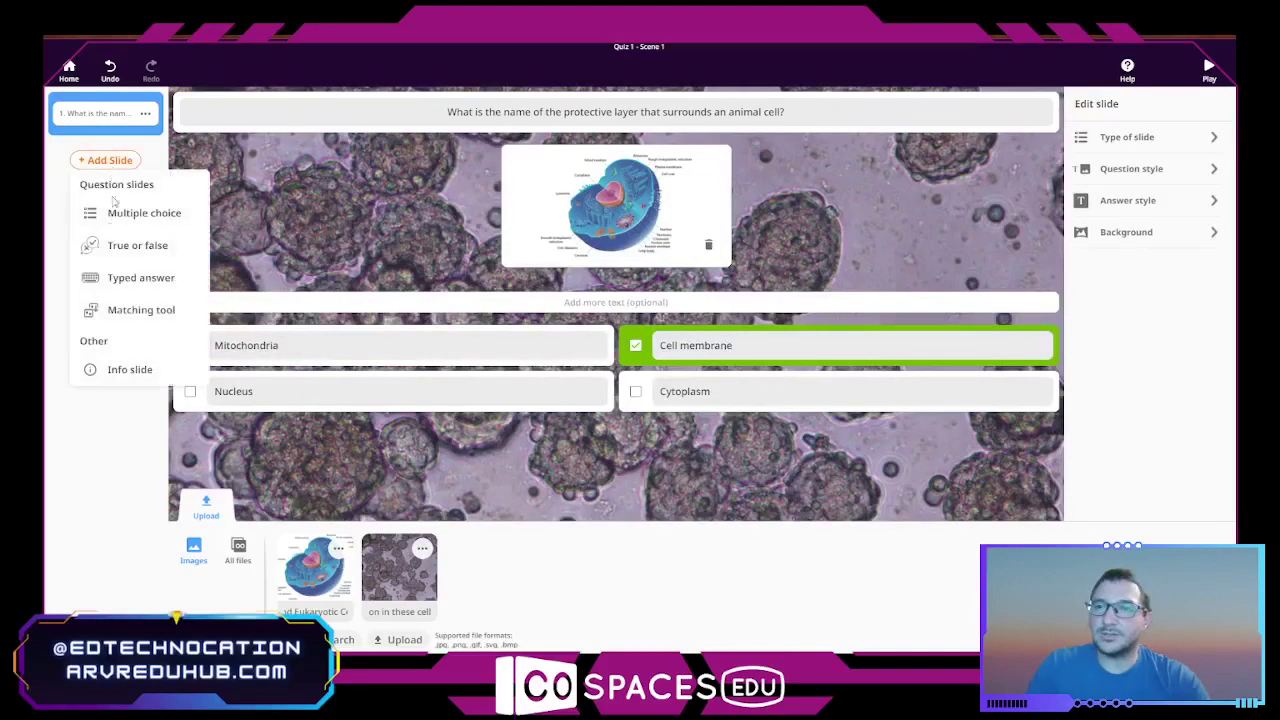
left_click(140, 277)
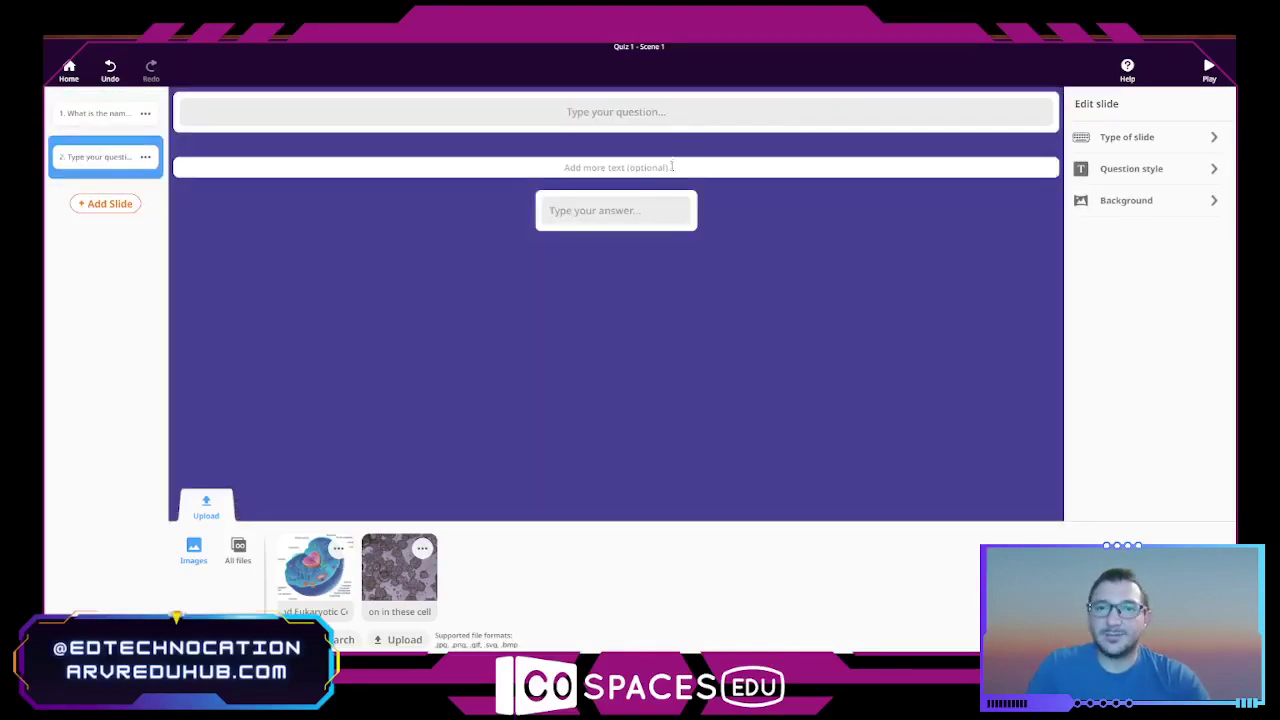
left_click(645, 116)
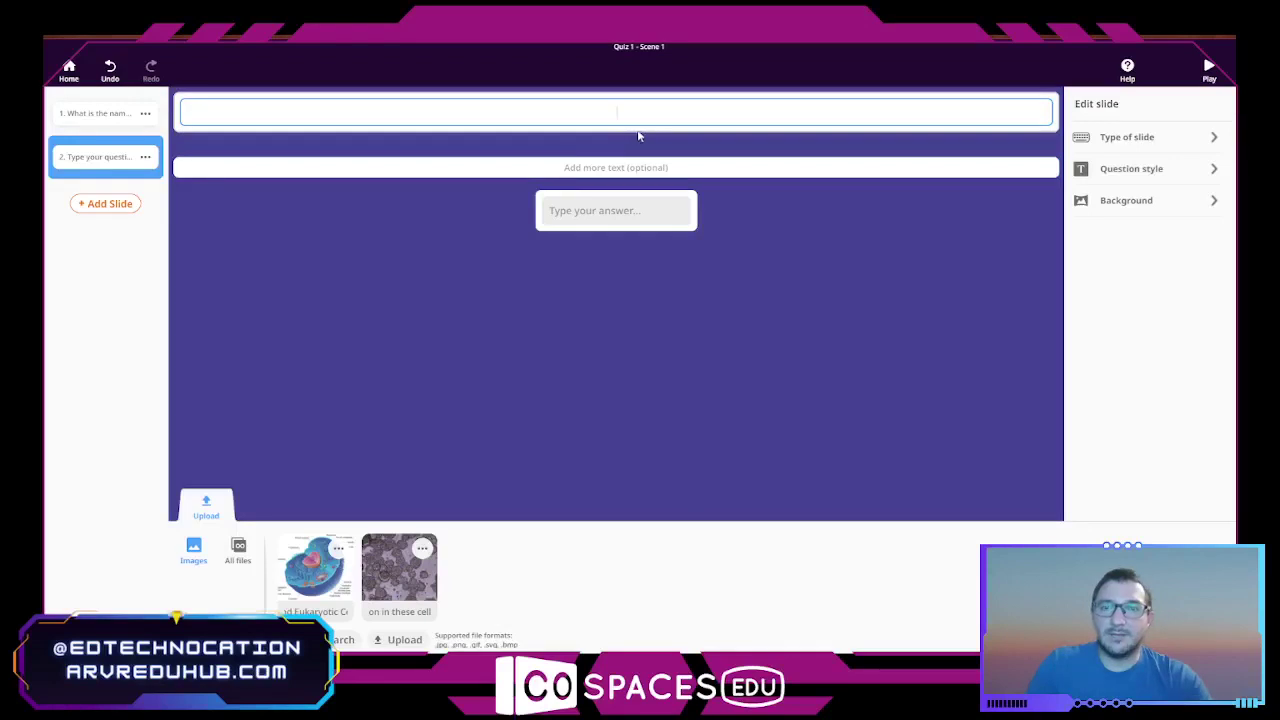
left_click(614, 222)
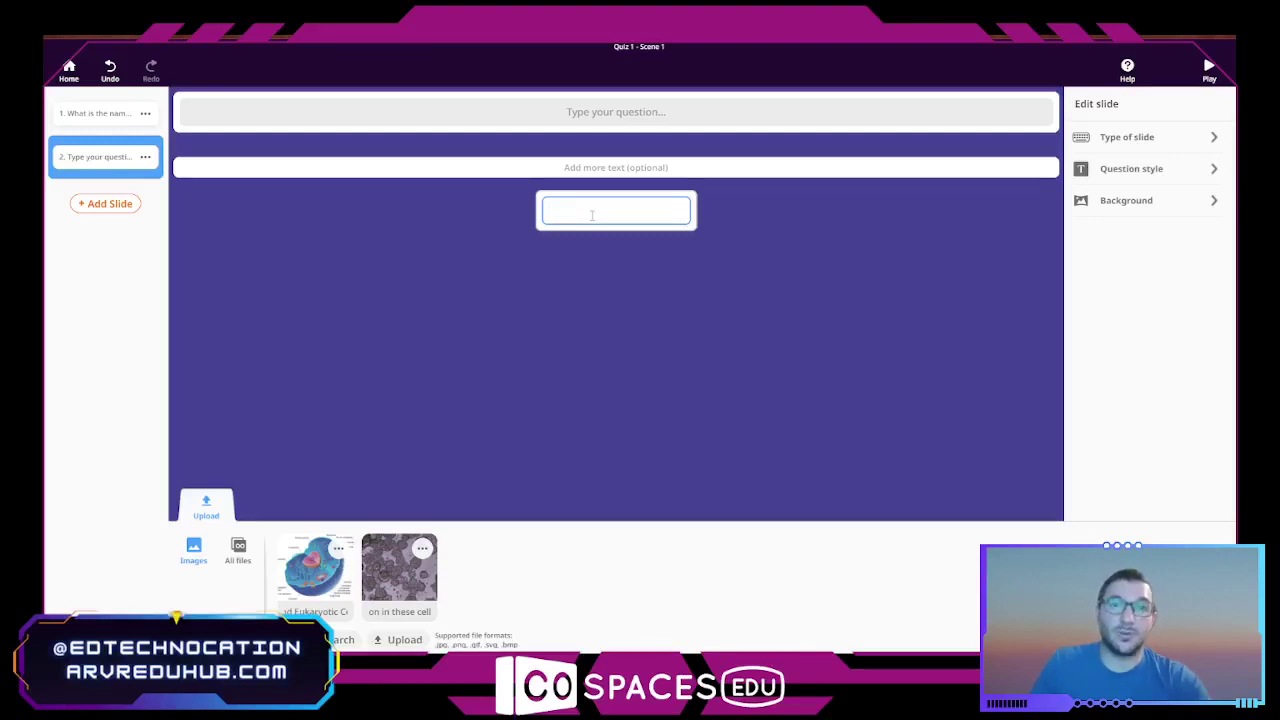
Step: Delete the second slide and add a Matching tool slide in its place
left_click(146, 158)
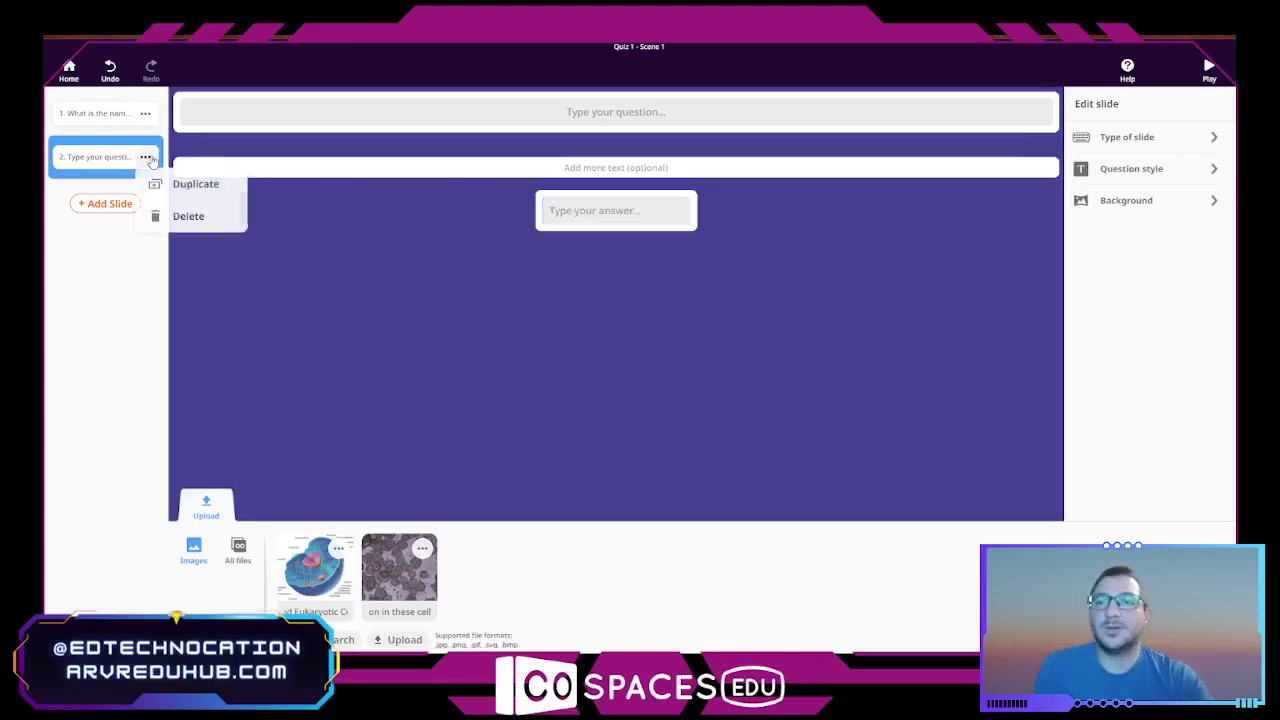
left_click(182, 216)
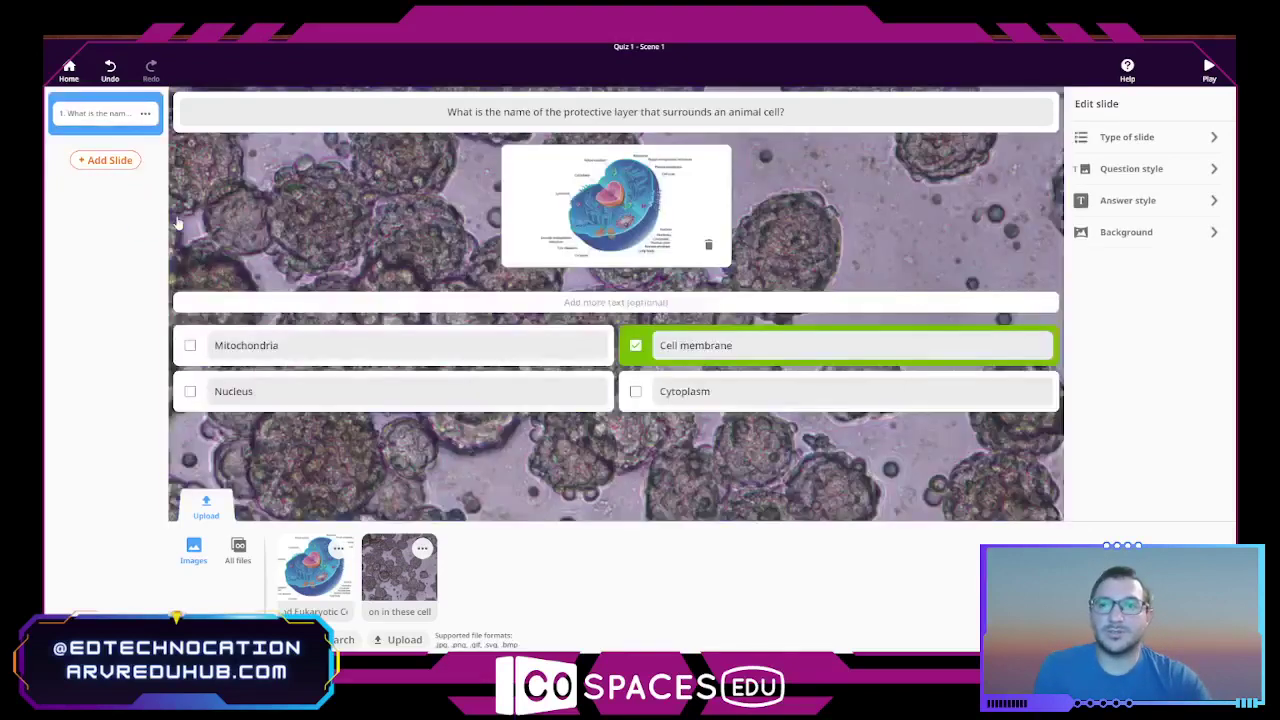
left_click(109, 160)
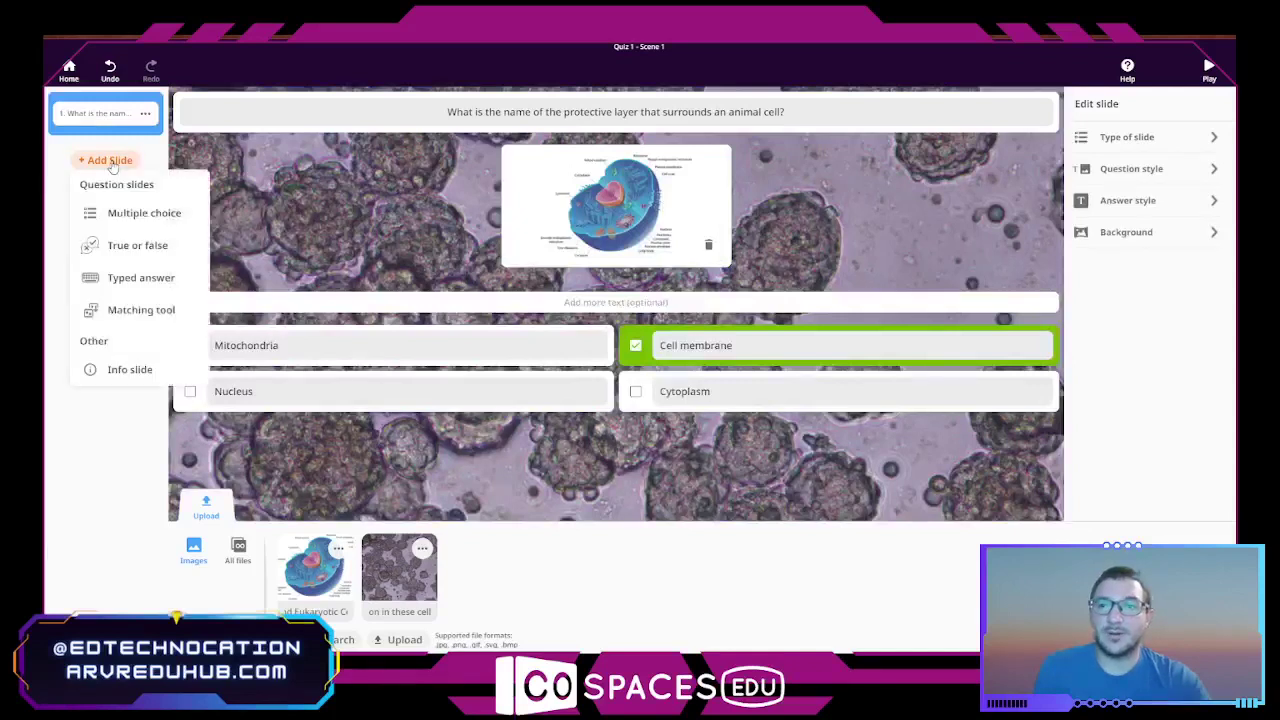
left_click(127, 313)
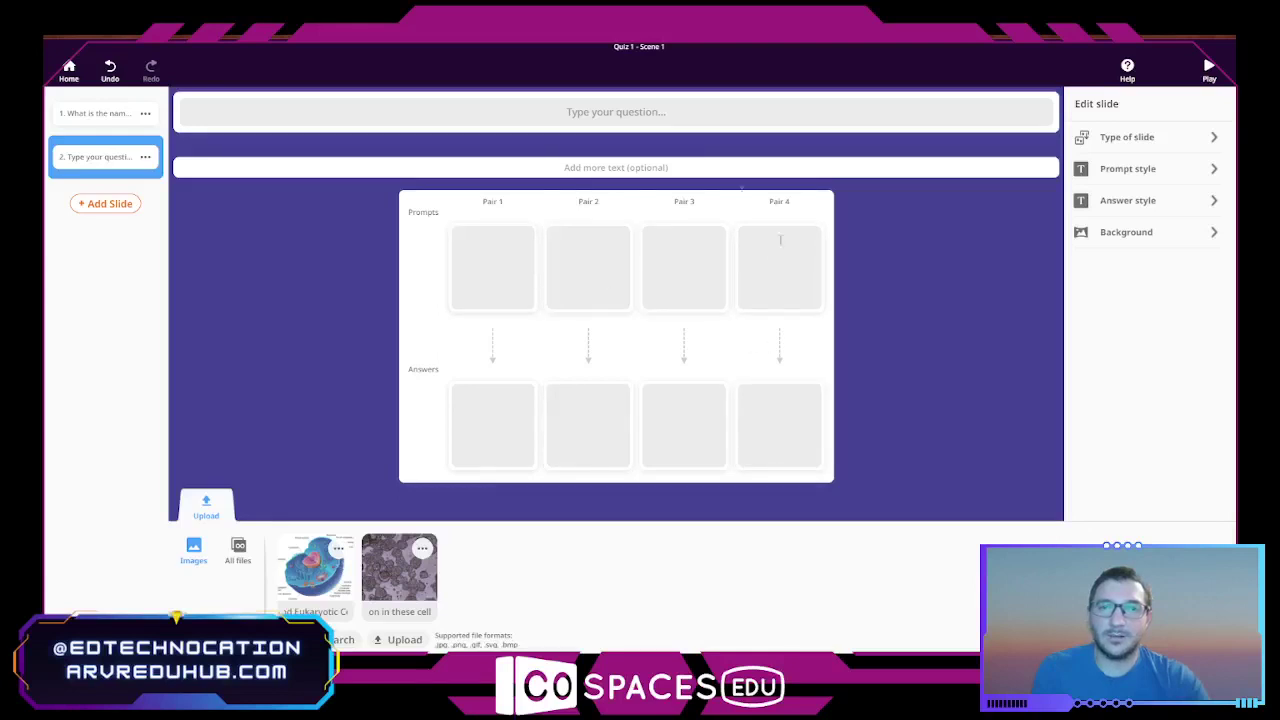
Step: Set the matching slide's prompt style to Image prompts and keep Text answers as its answer style
left_click(1200, 169)
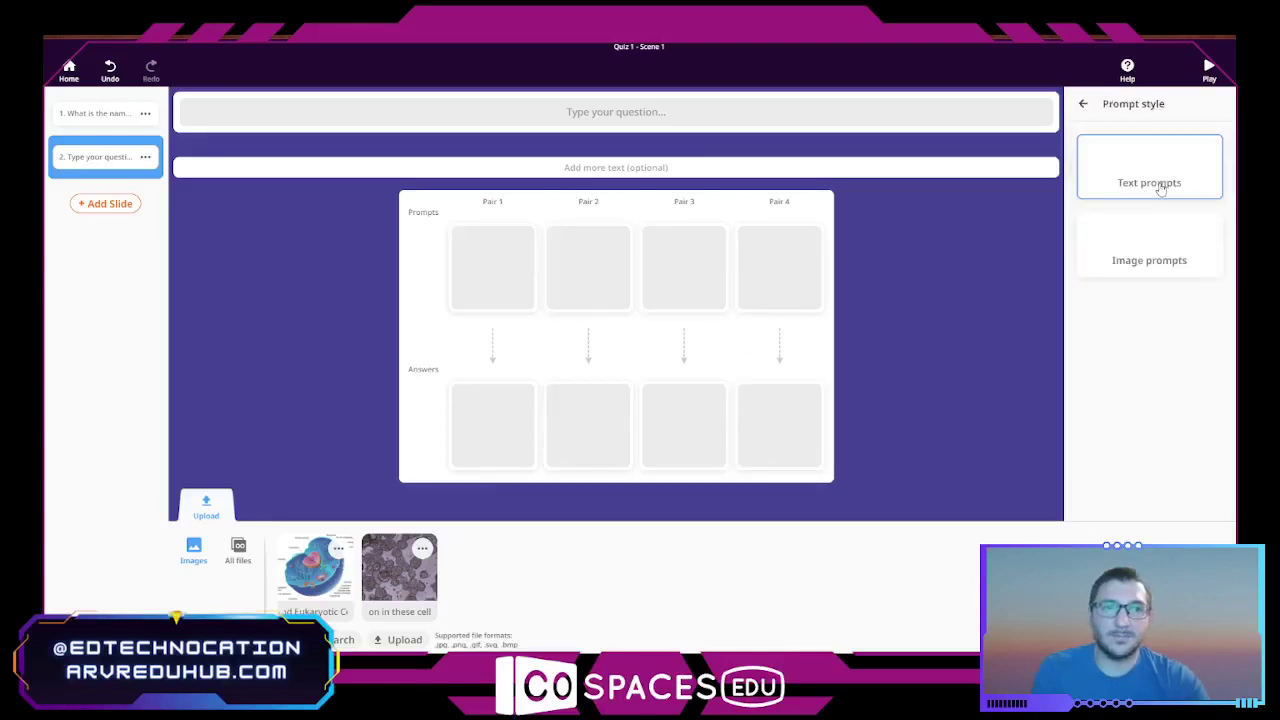
left_click(1083, 103)
left_click(1115, 175)
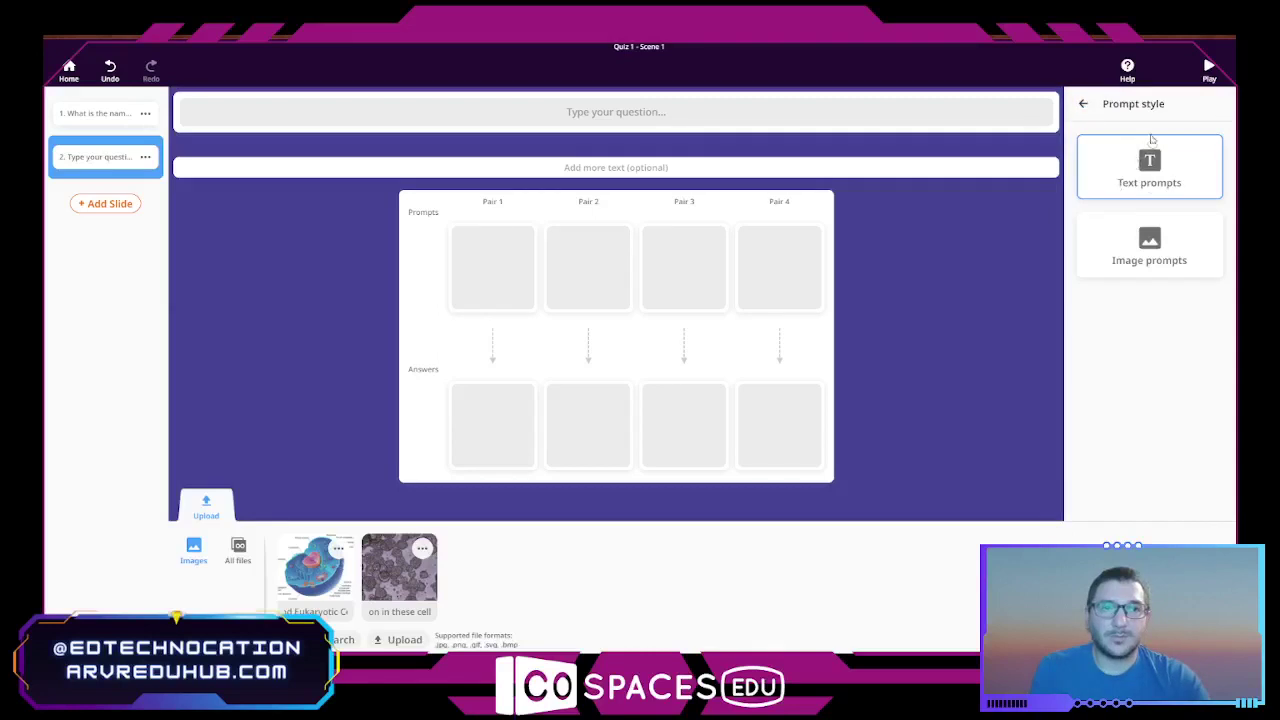
left_click(1150, 240)
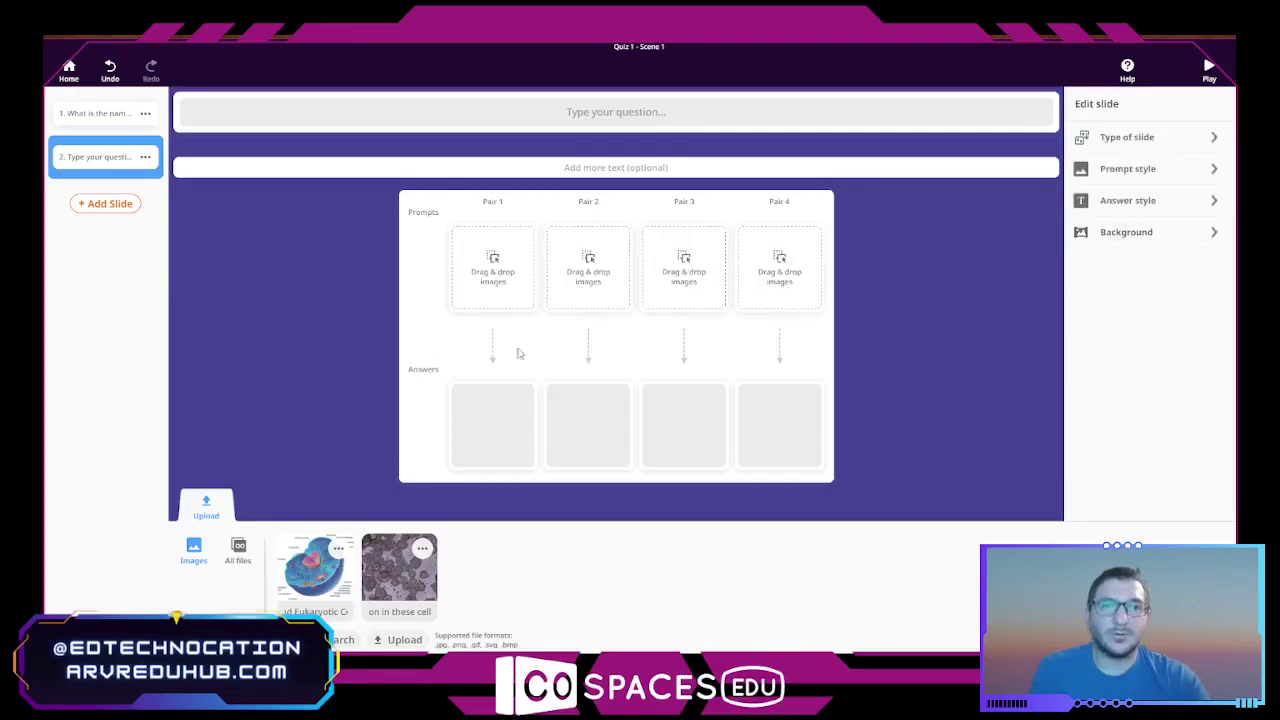
left_click(495, 415)
left_click(1110, 202)
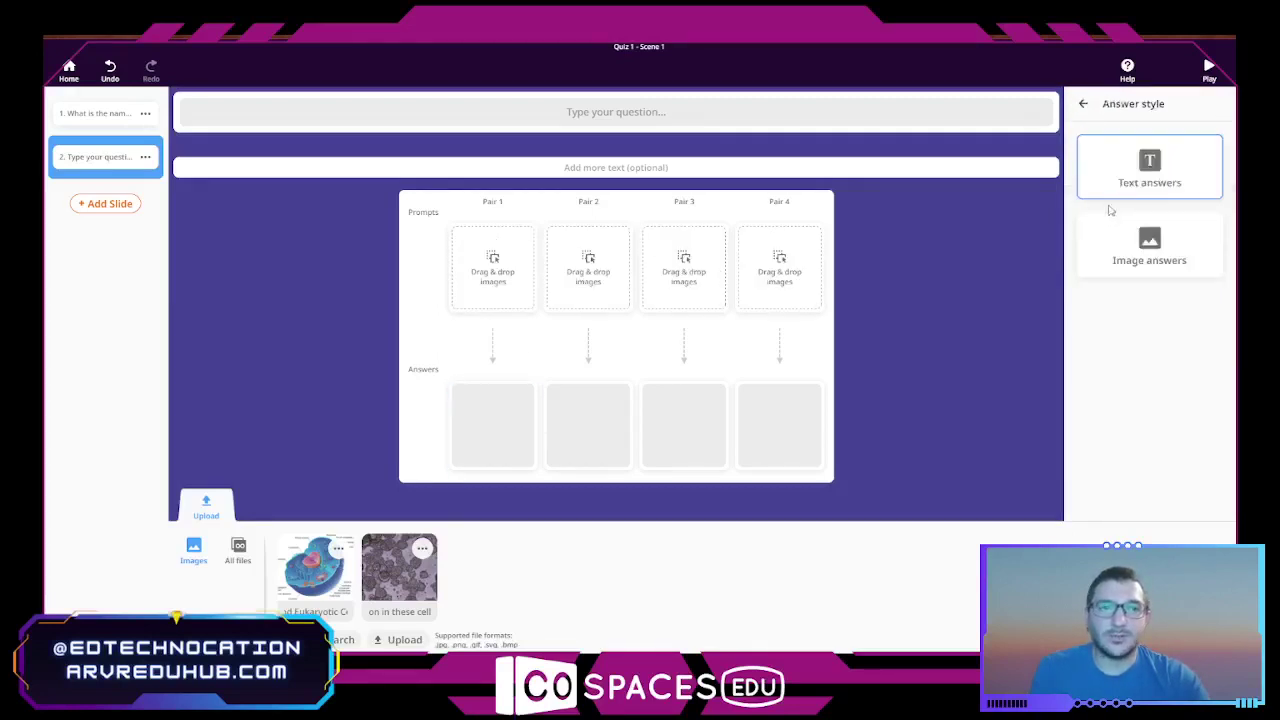
left_click(1137, 175)
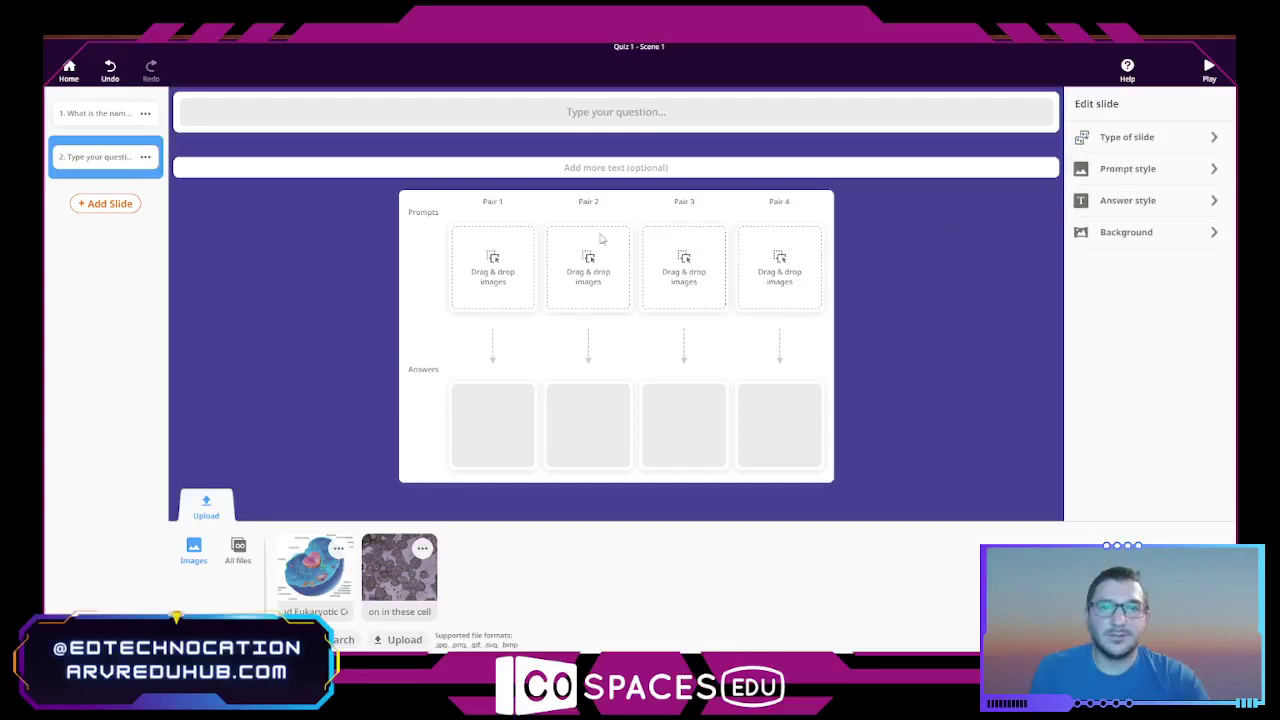
Step: Switch the matching slide's prompt style to Text prompts and look through the prompt and answer fields of pairs 1 to 3
left_click(1115, 169)
left_click(1133, 178)
left_click(497, 266)
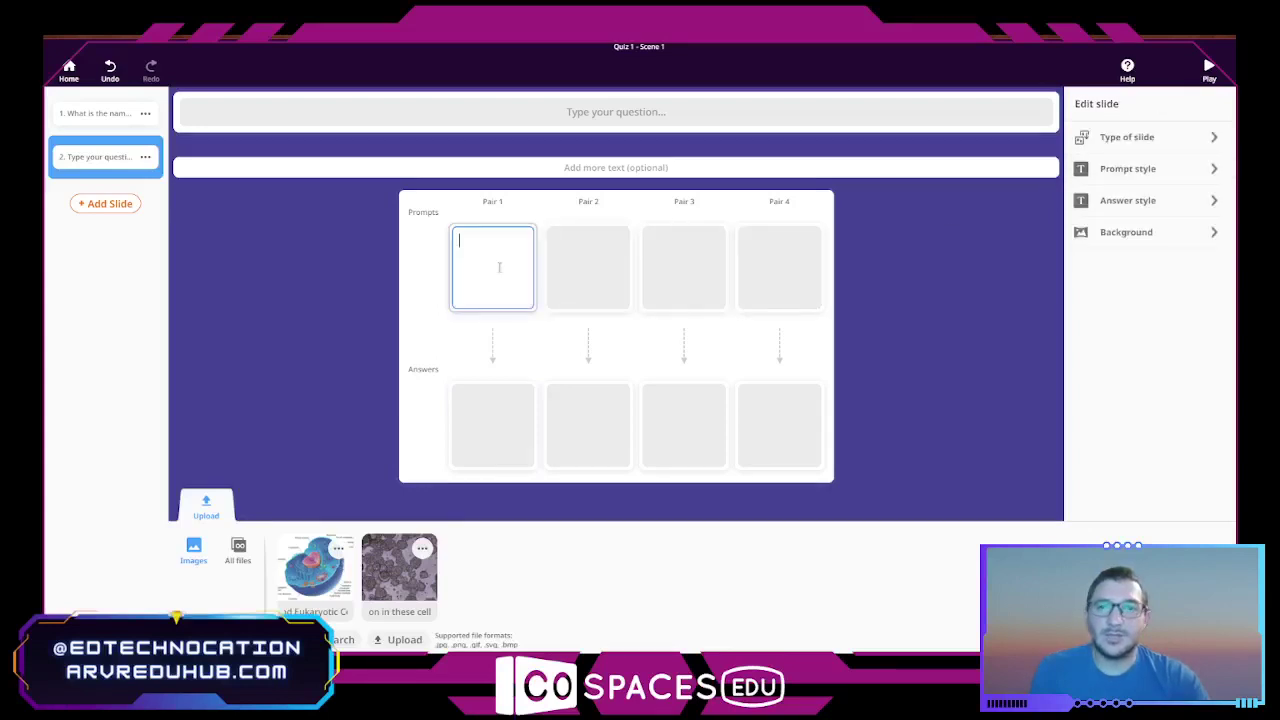
left_click(508, 423)
left_click(512, 274)
left_click(588, 266)
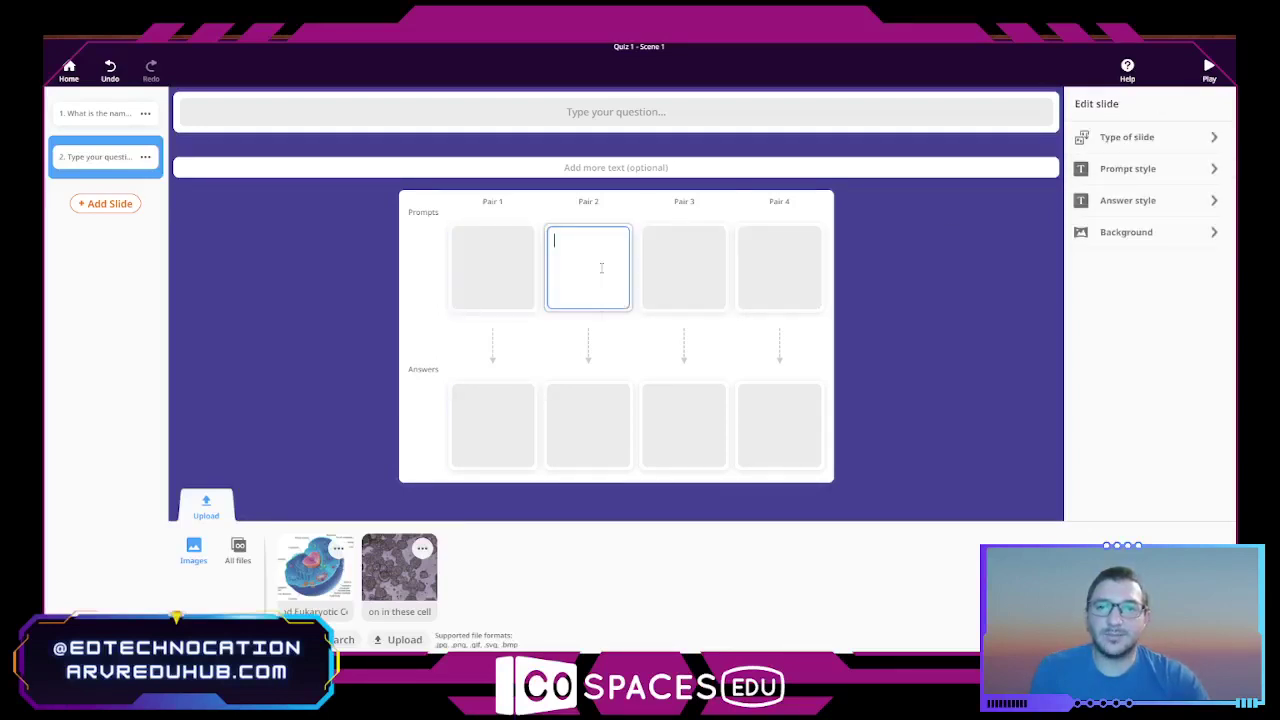
left_click(590, 420)
left_click(682, 268)
left_click(662, 416)
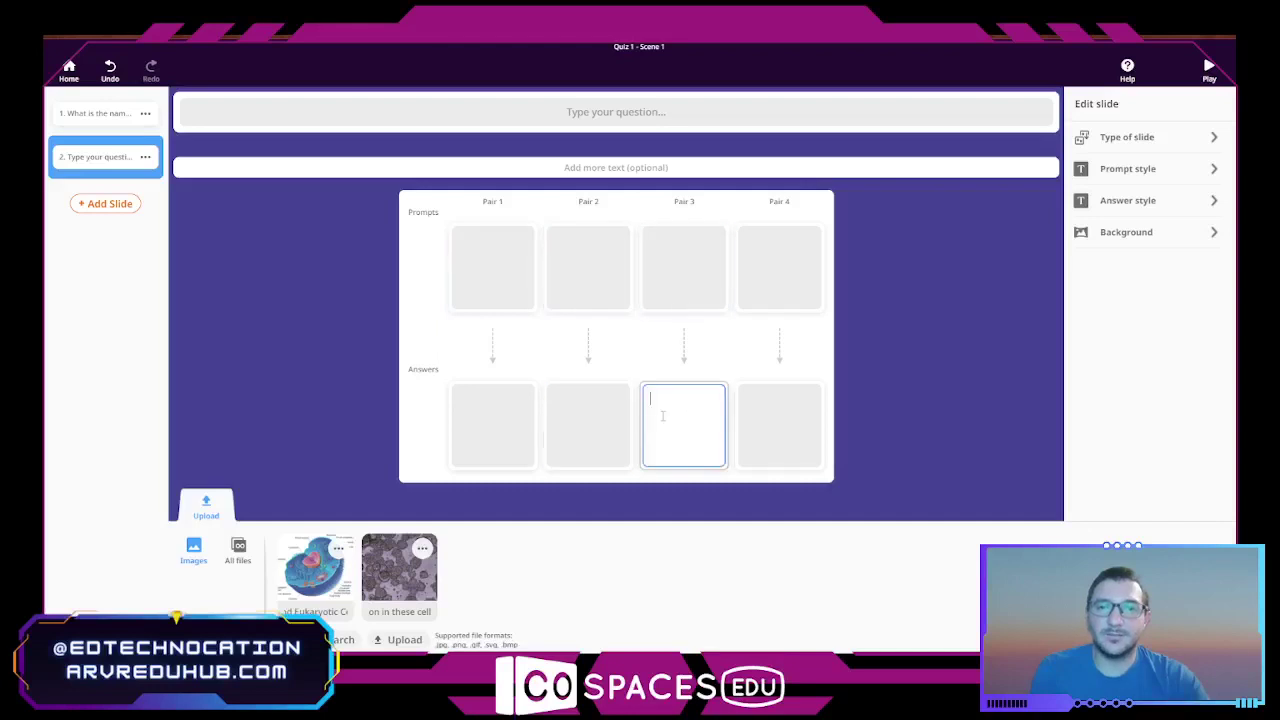
left_click(509, 273)
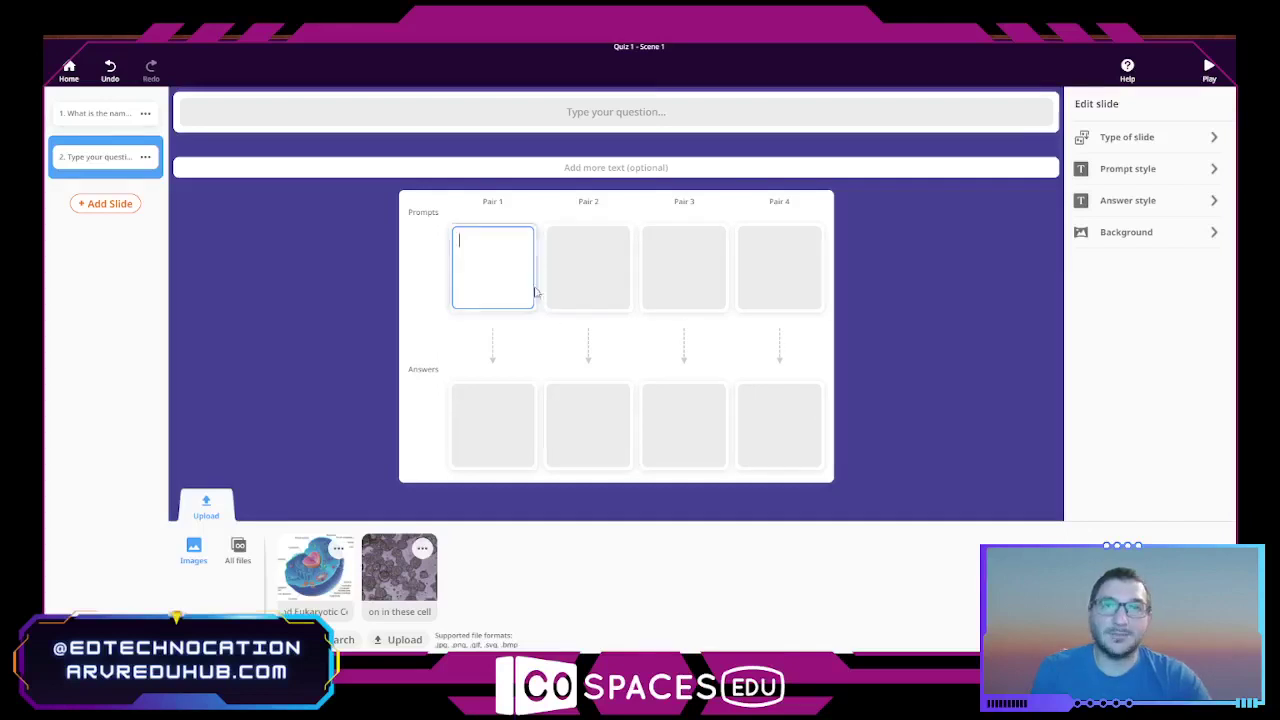
Step: Set the matching slide's prompts to Image prompts and review the answer style options, keeping Text answers
left_click(1152, 166)
left_click(1128, 250)
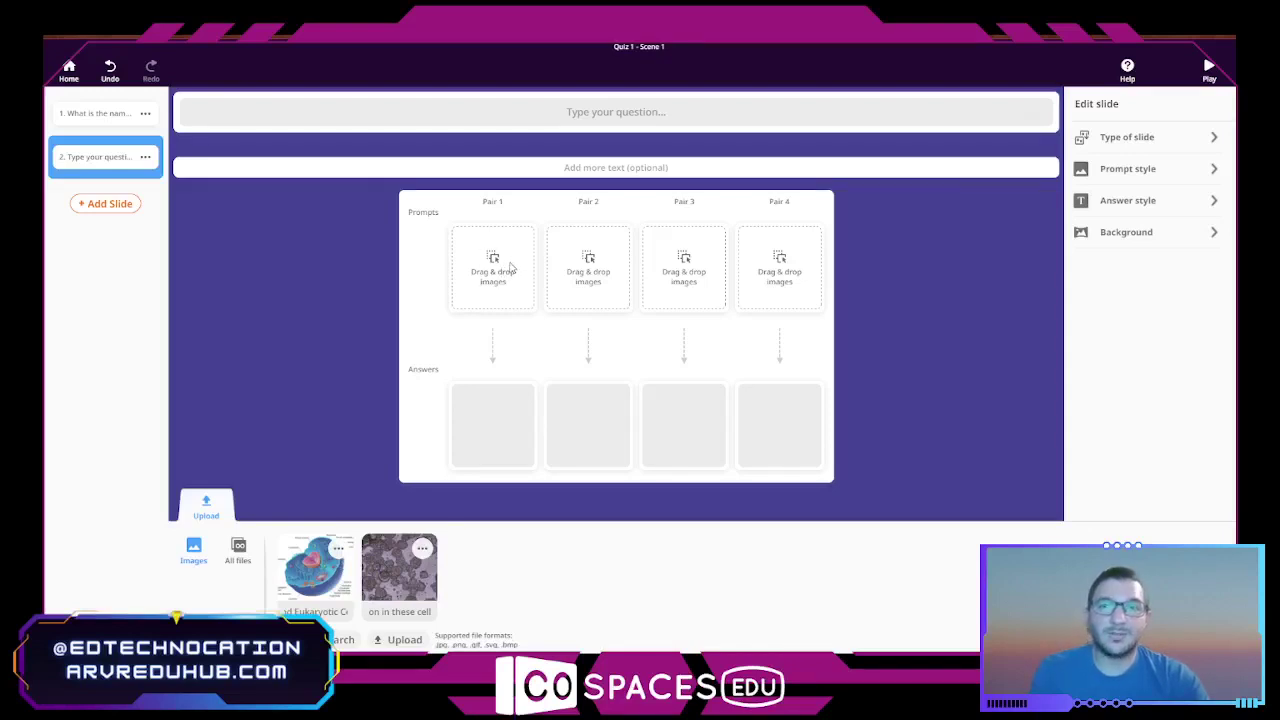
left_click(486, 438)
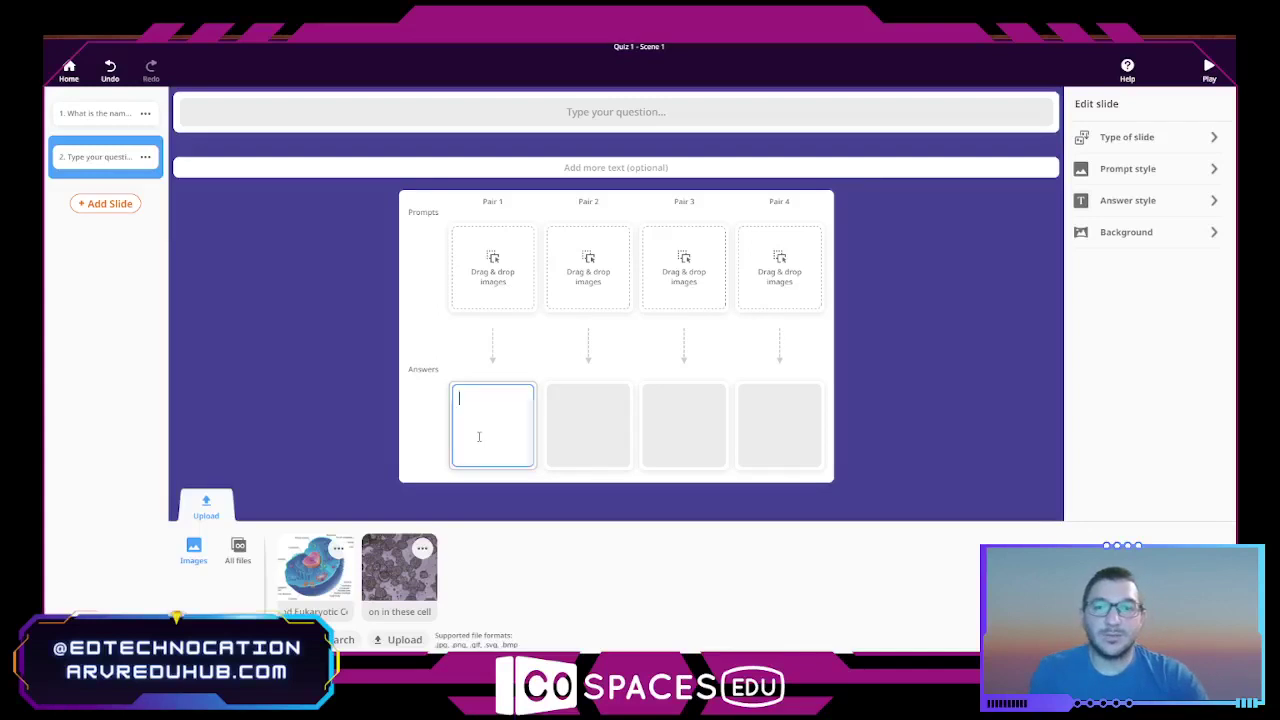
left_click(517, 388)
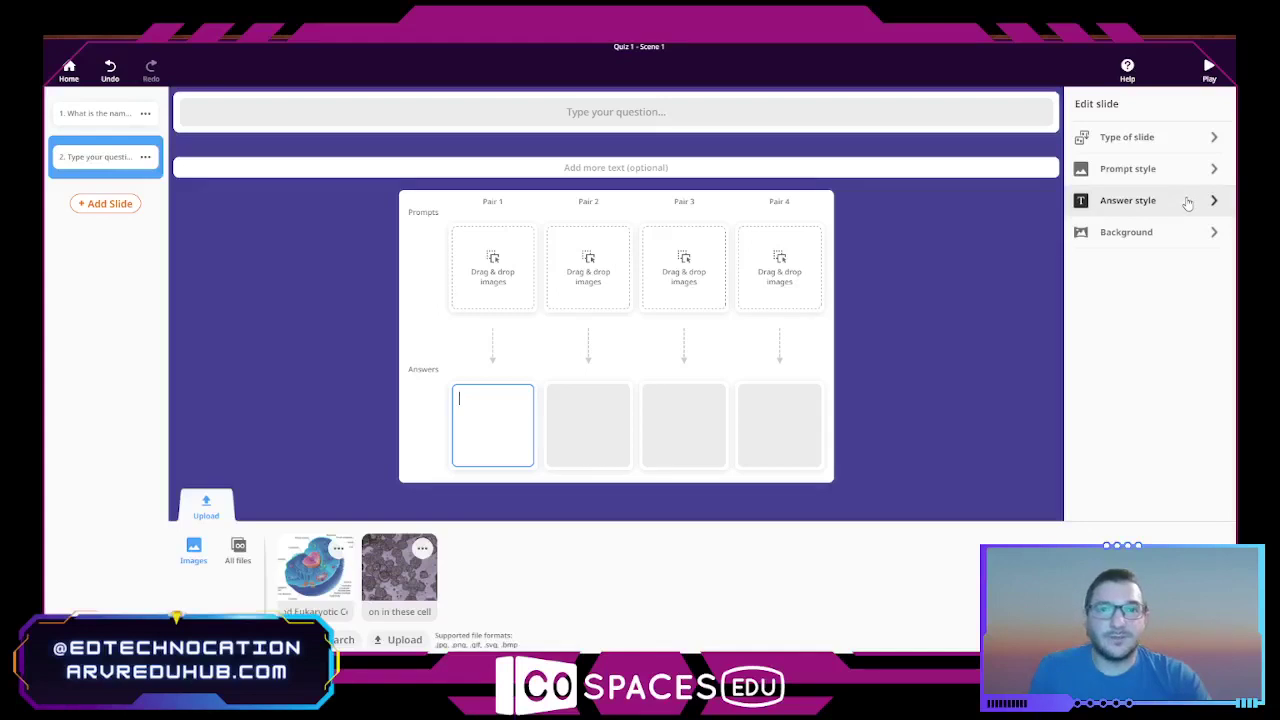
left_click(1130, 207)
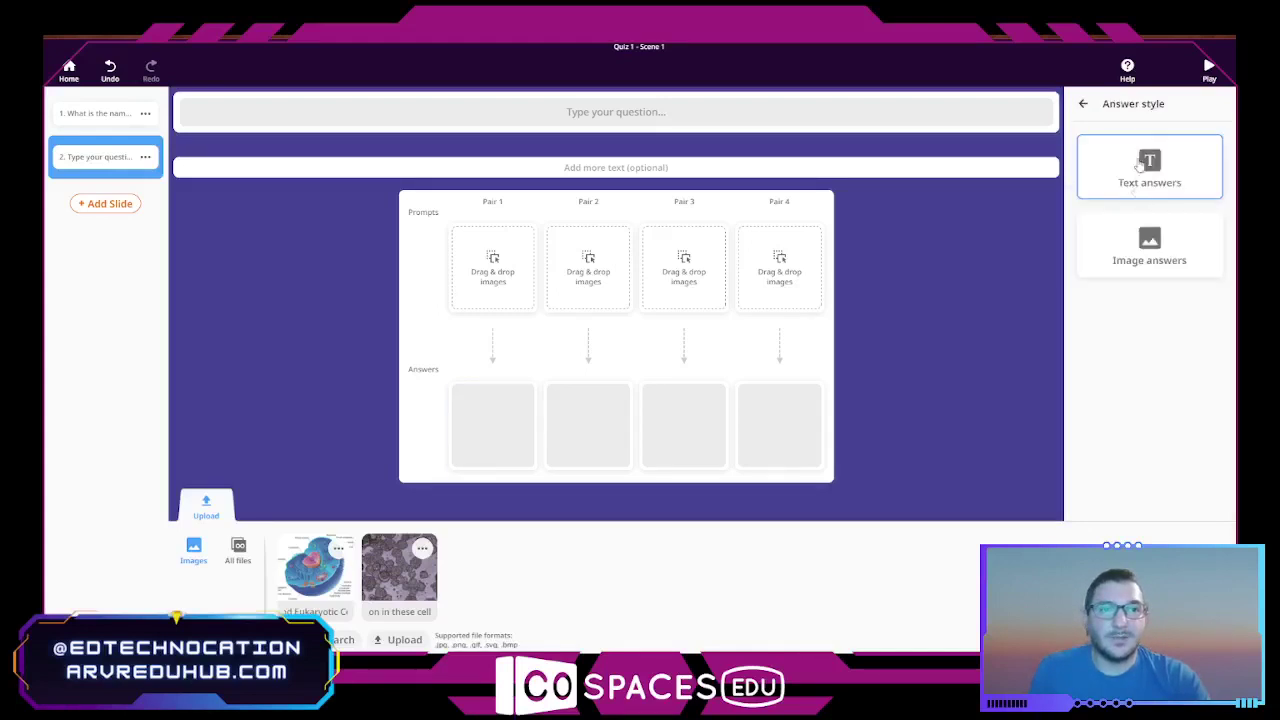
left_click(1083, 103)
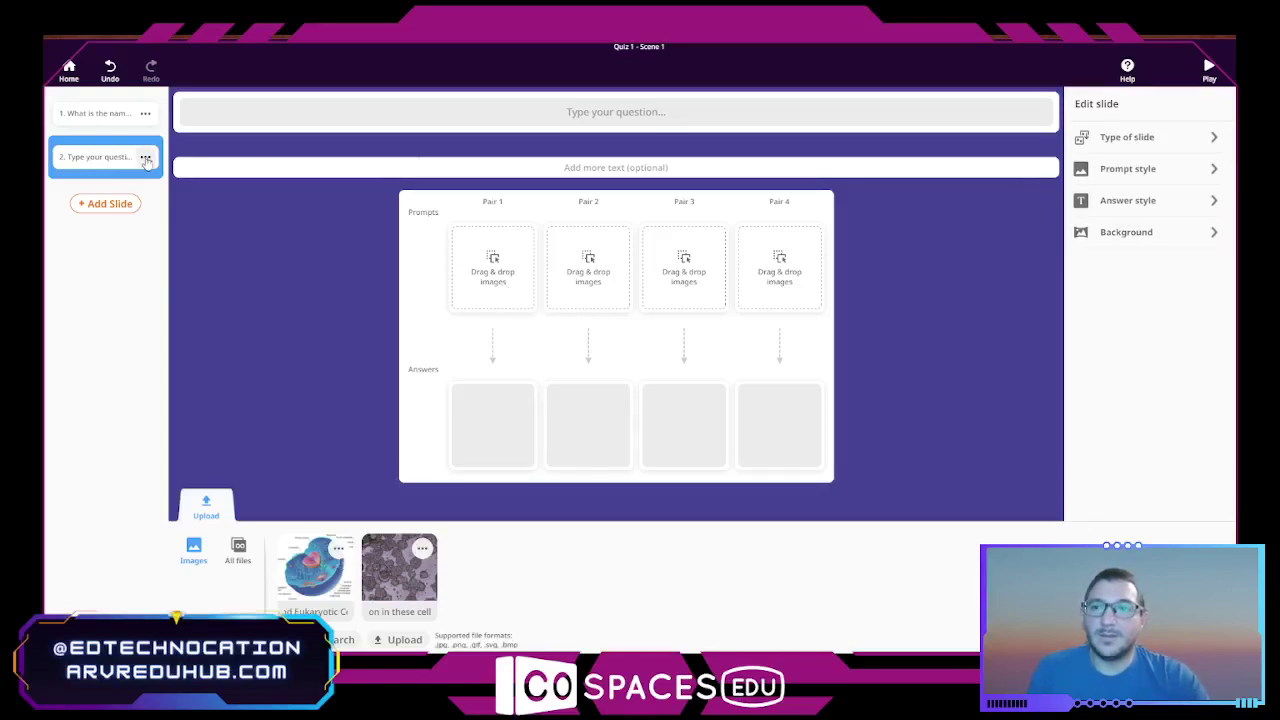
Step: Review the slide types available for the second slide, keeping Matching tool
left_click(1183, 146)
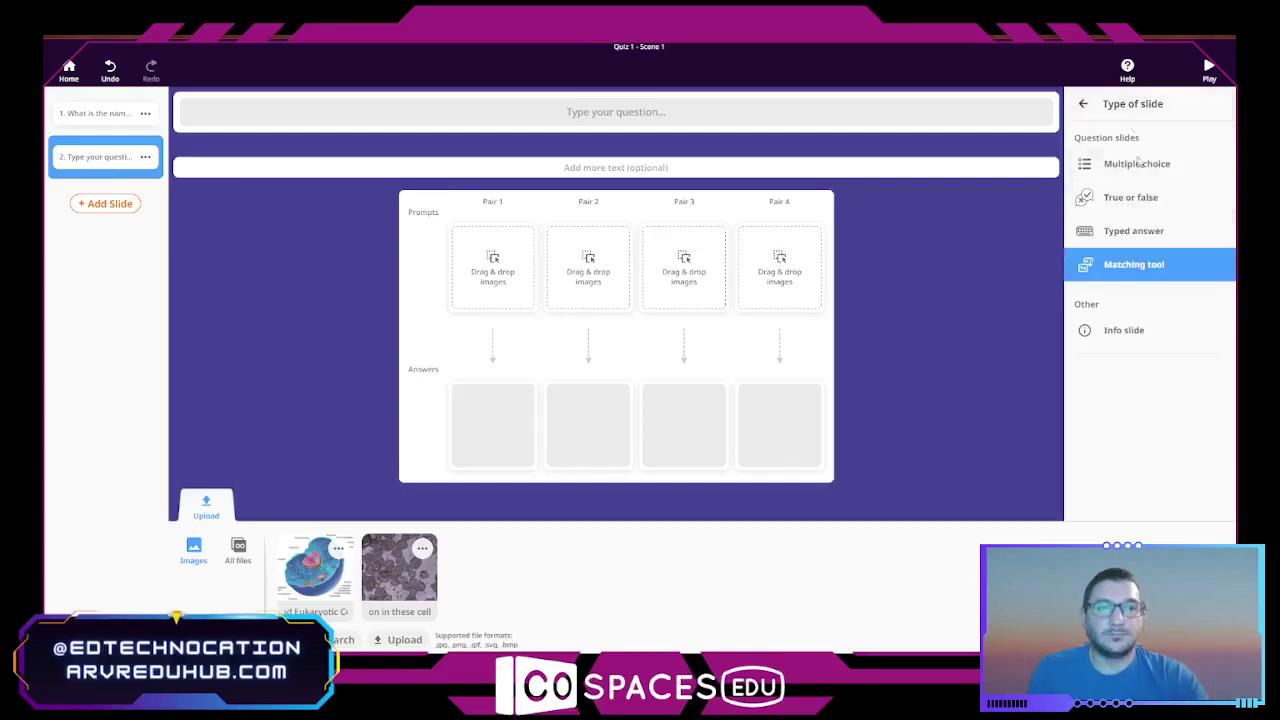
left_click(1083, 104)
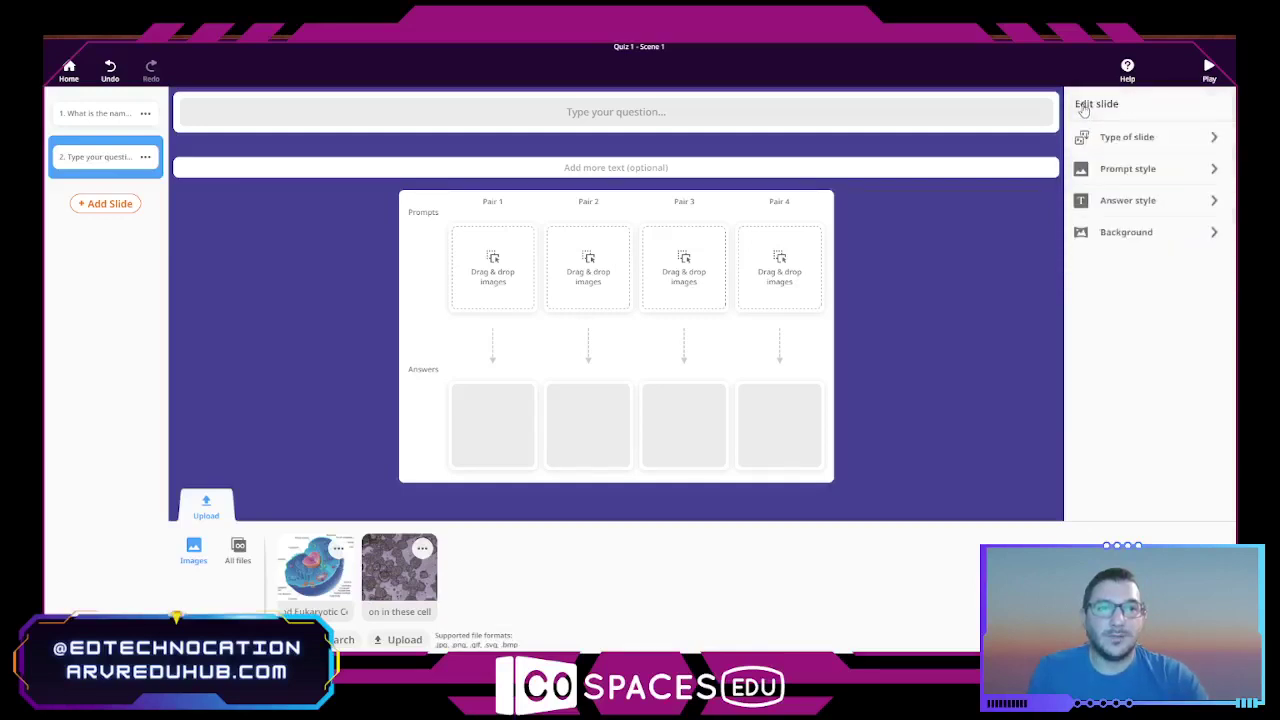
left_click(1125, 140)
left_click(1083, 104)
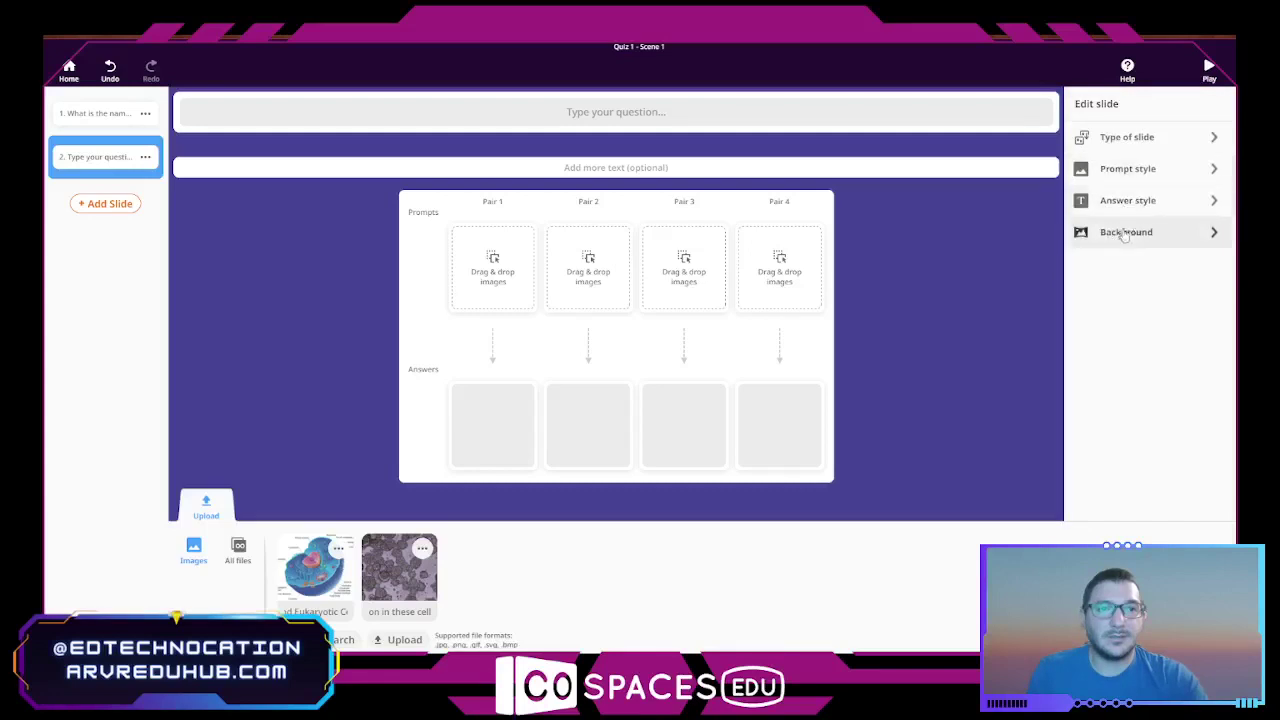
Step: Add an Info slide as the third slide and open its title and body text for editing
left_click(107, 203)
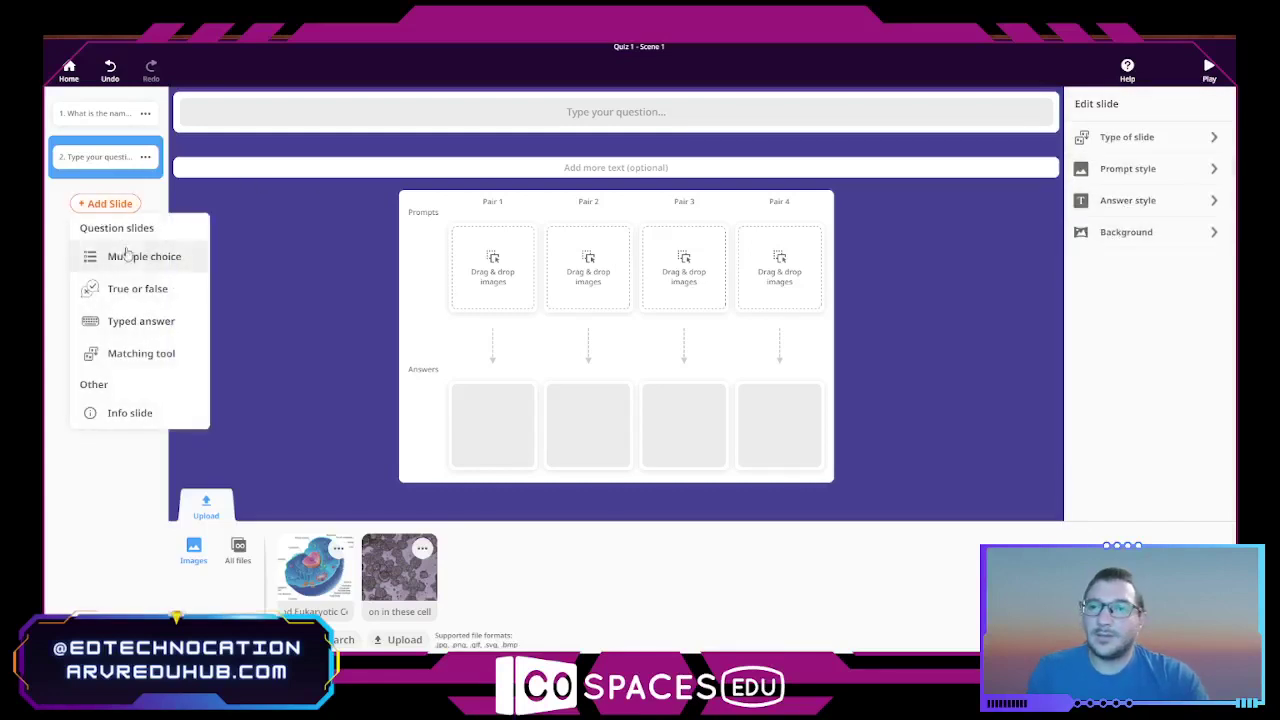
left_click(127, 413)
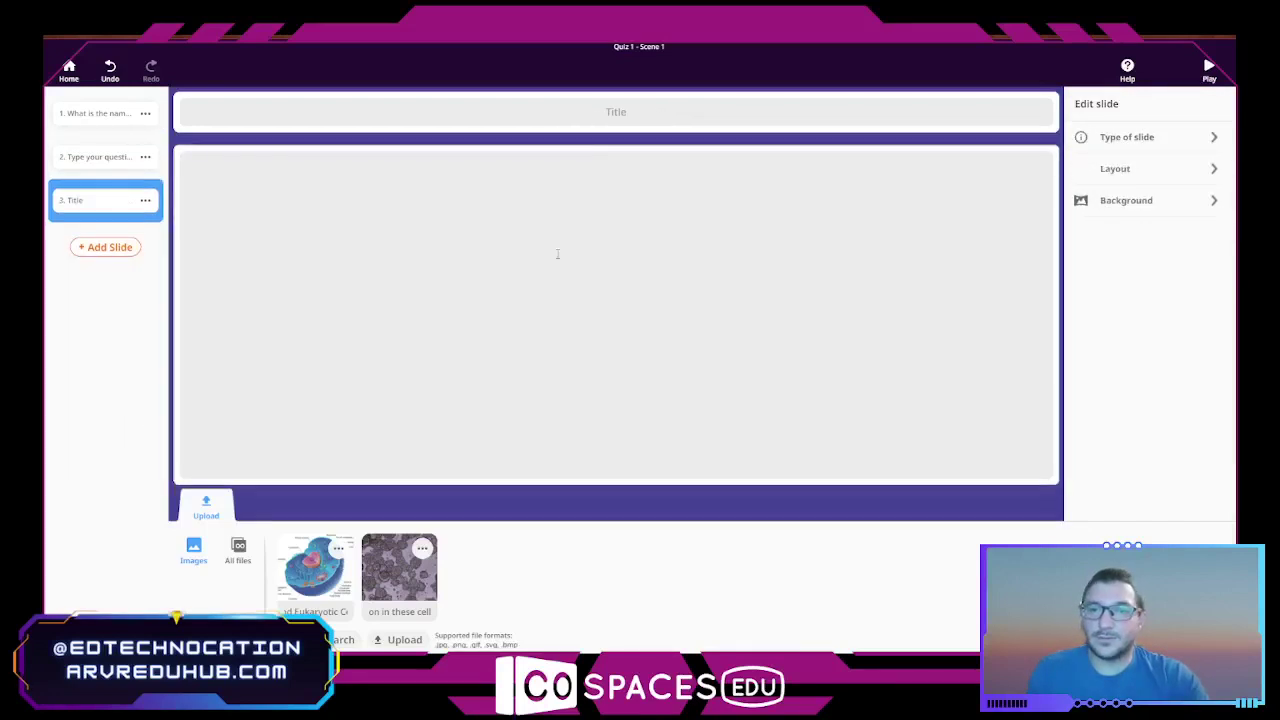
left_click(594, 117)
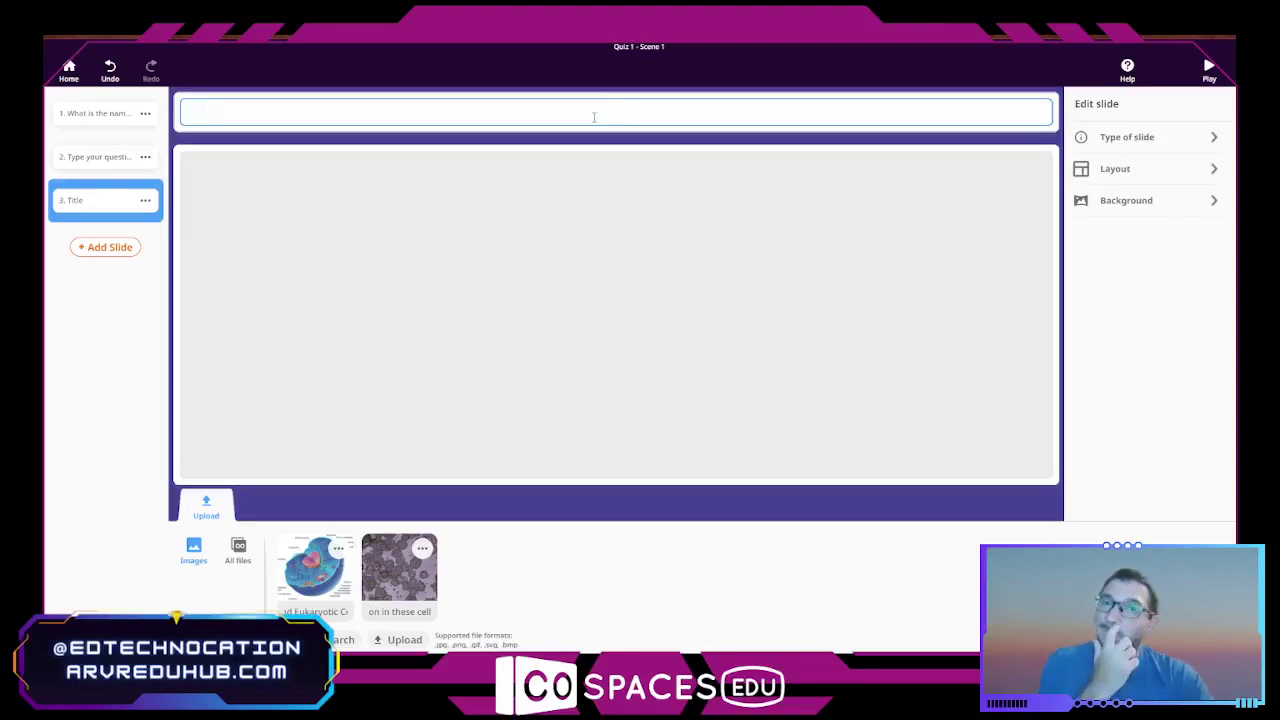
left_click(612, 208)
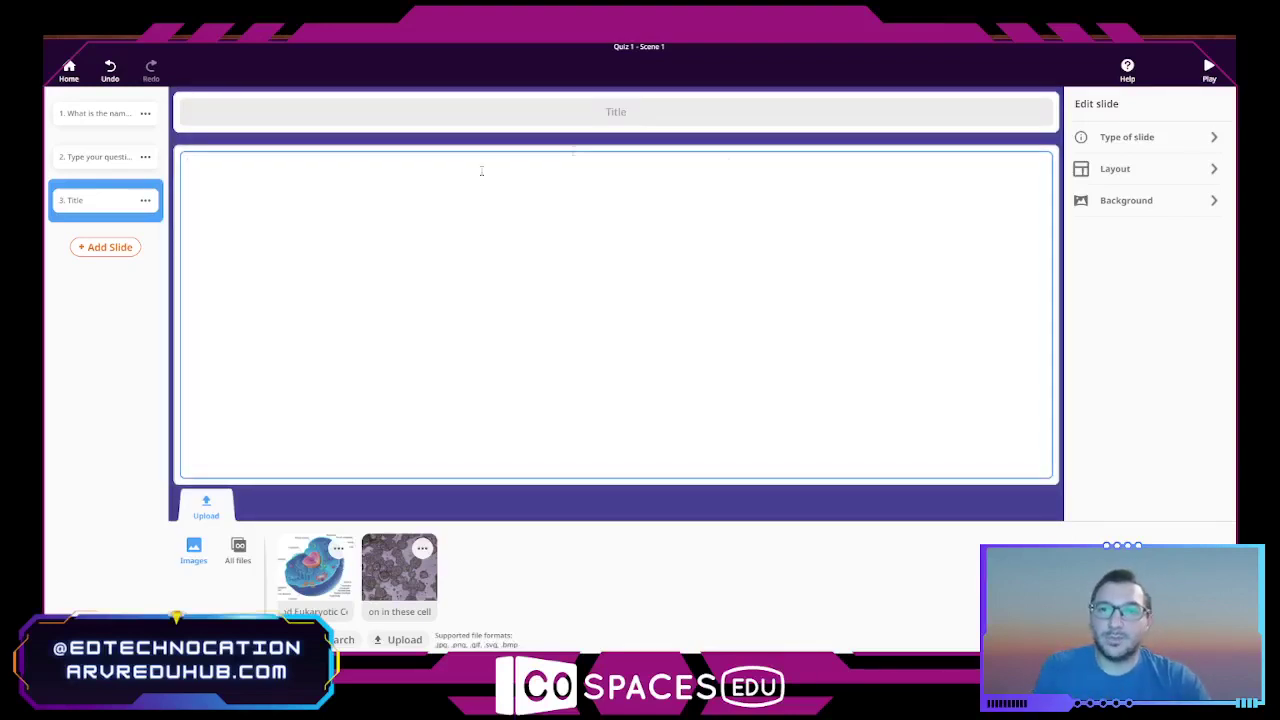
Step: Review the info slide's type and set its layout to a title, an image area and a text box underneath
left_click(1110, 137)
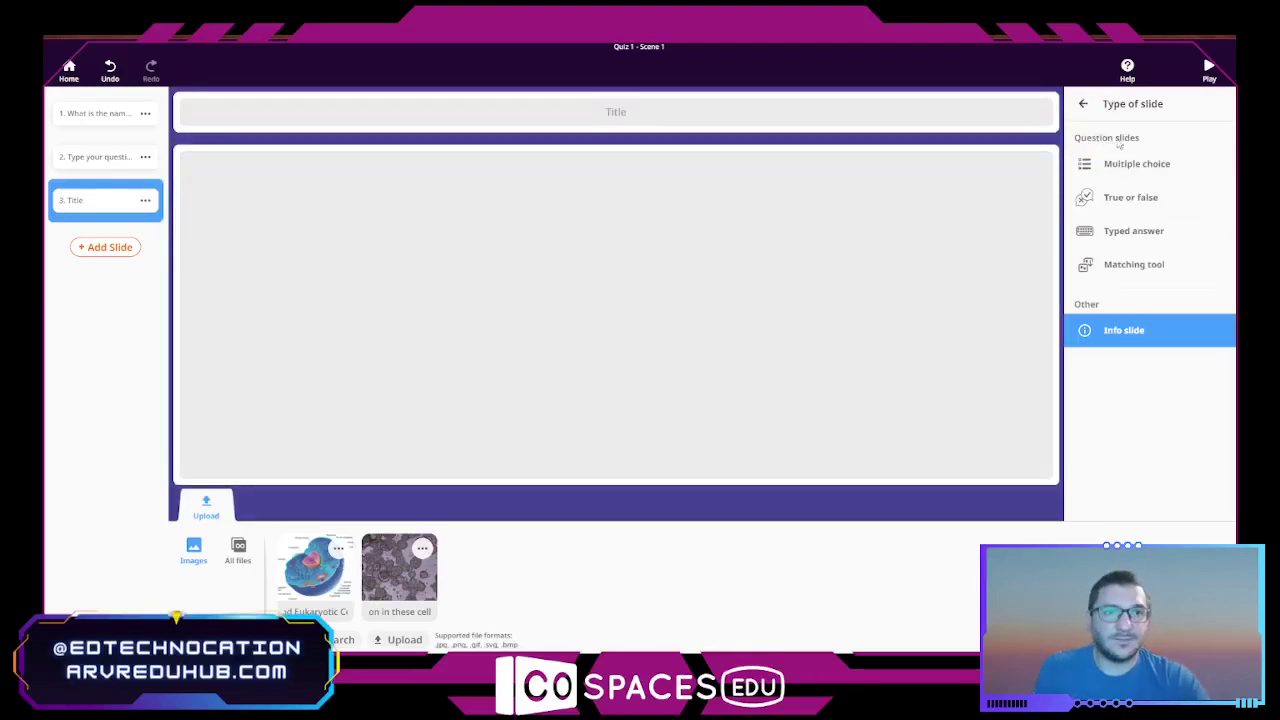
left_click(1100, 112)
left_click(1117, 169)
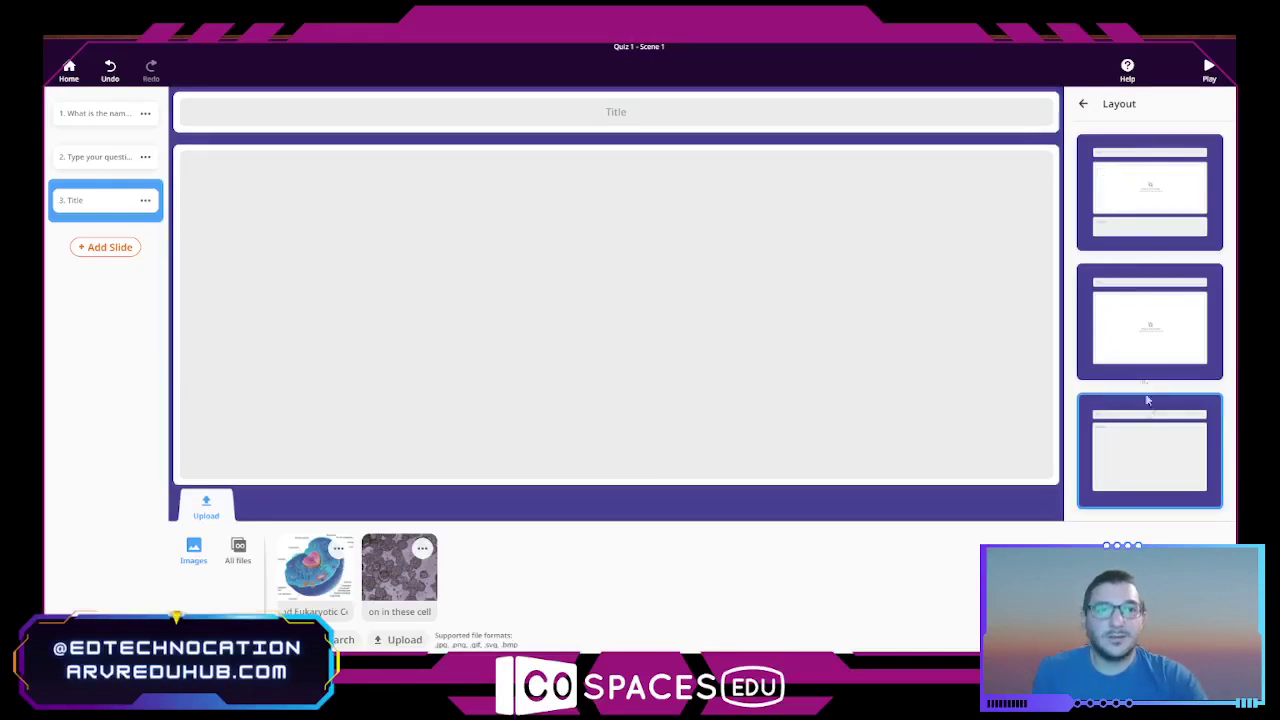
left_click(1177, 198)
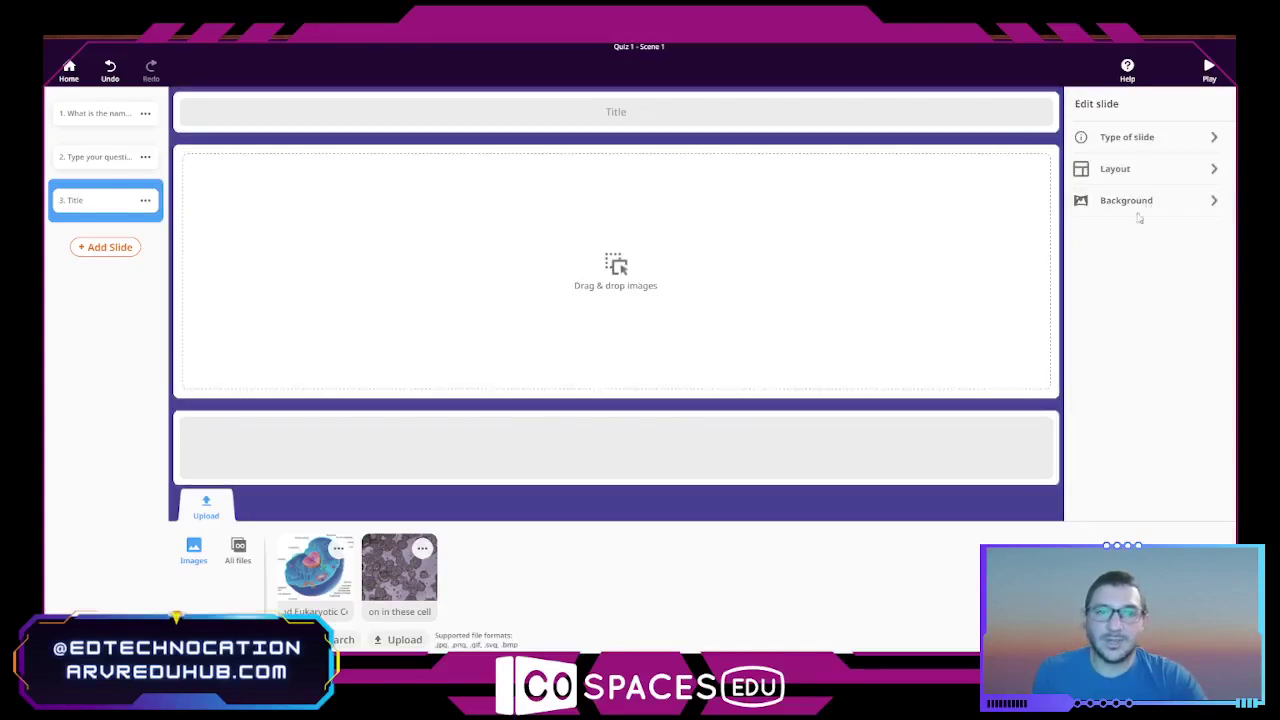
Step: Try the title-and-image layout on the info slide and restore the layout with a text box underneath
left_click(1156, 172)
left_click(1150, 345)
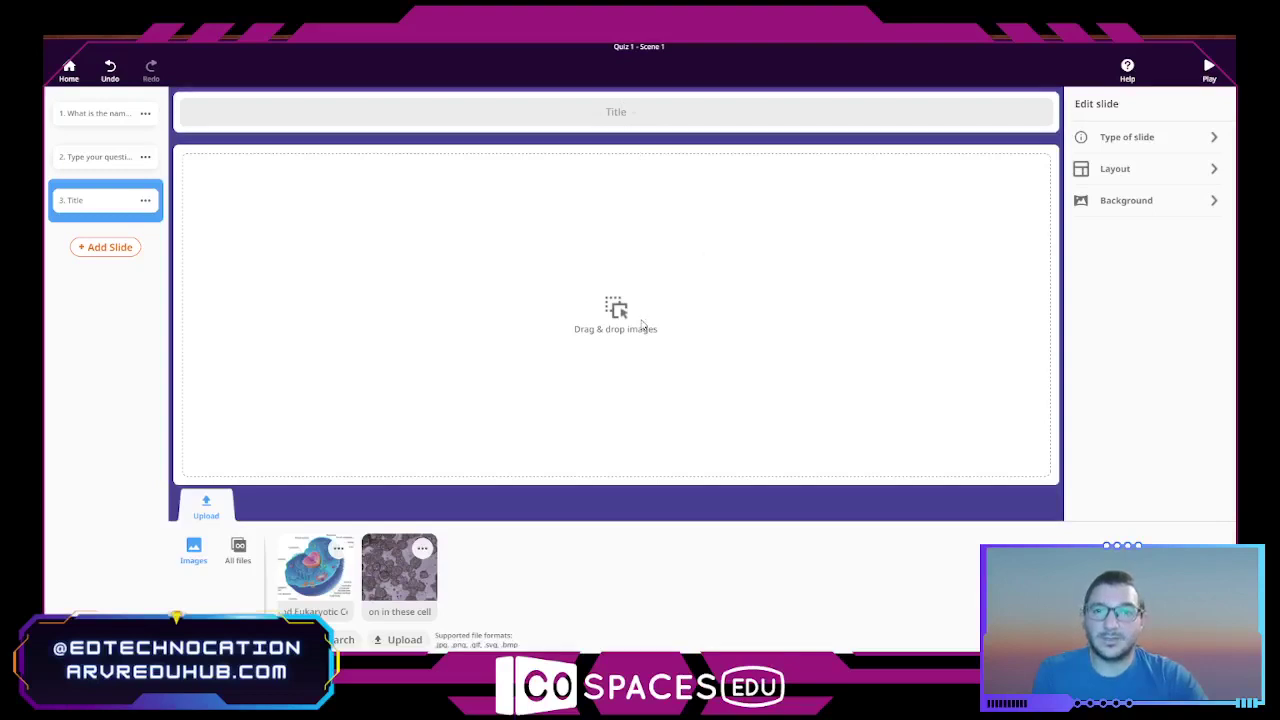
left_click(1181, 170)
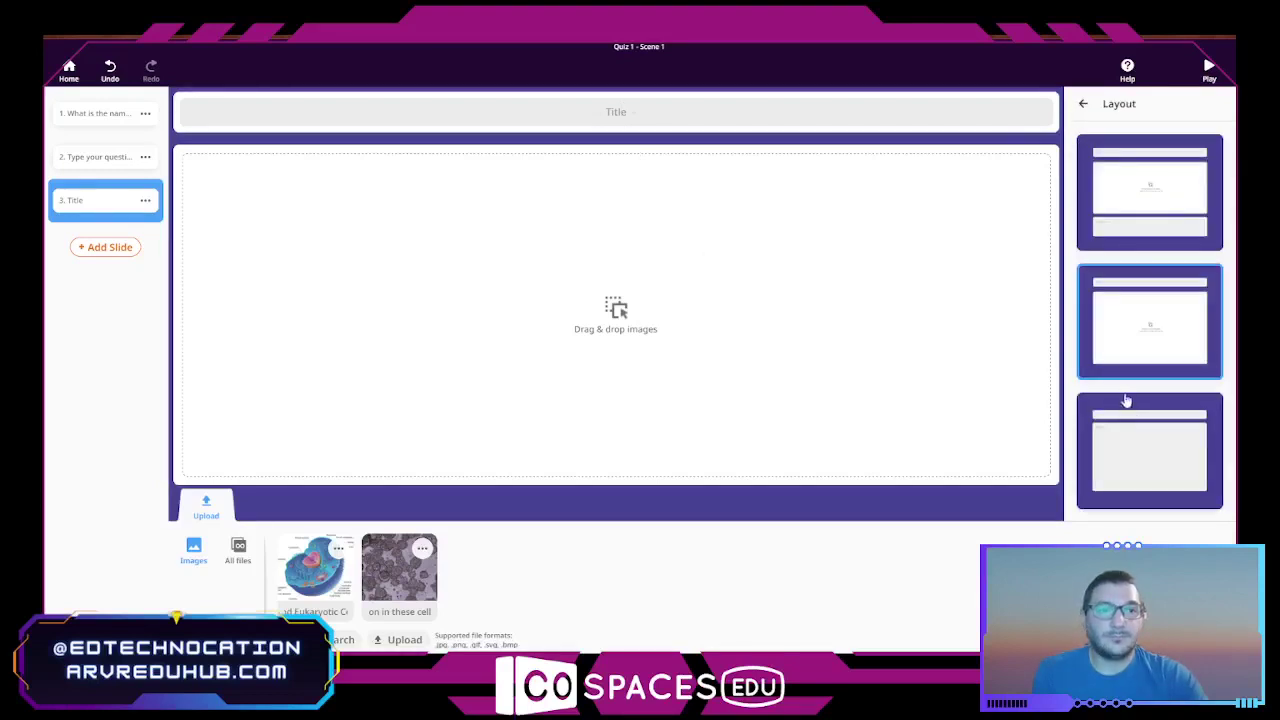
left_click(1150, 190)
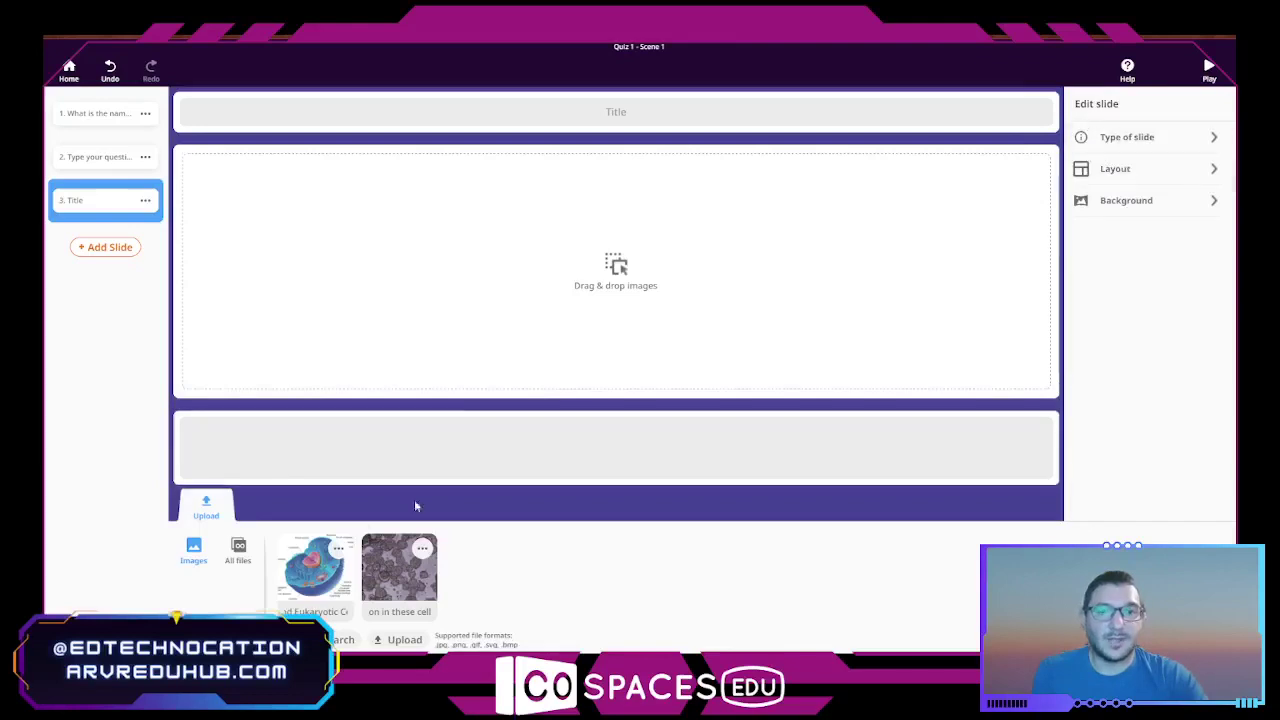
Step: Place the labelled animal cell picture in the info slide's image area and title the slide ANIMAL CELL QUIZ
left_click_drag(314, 560, 555, 315)
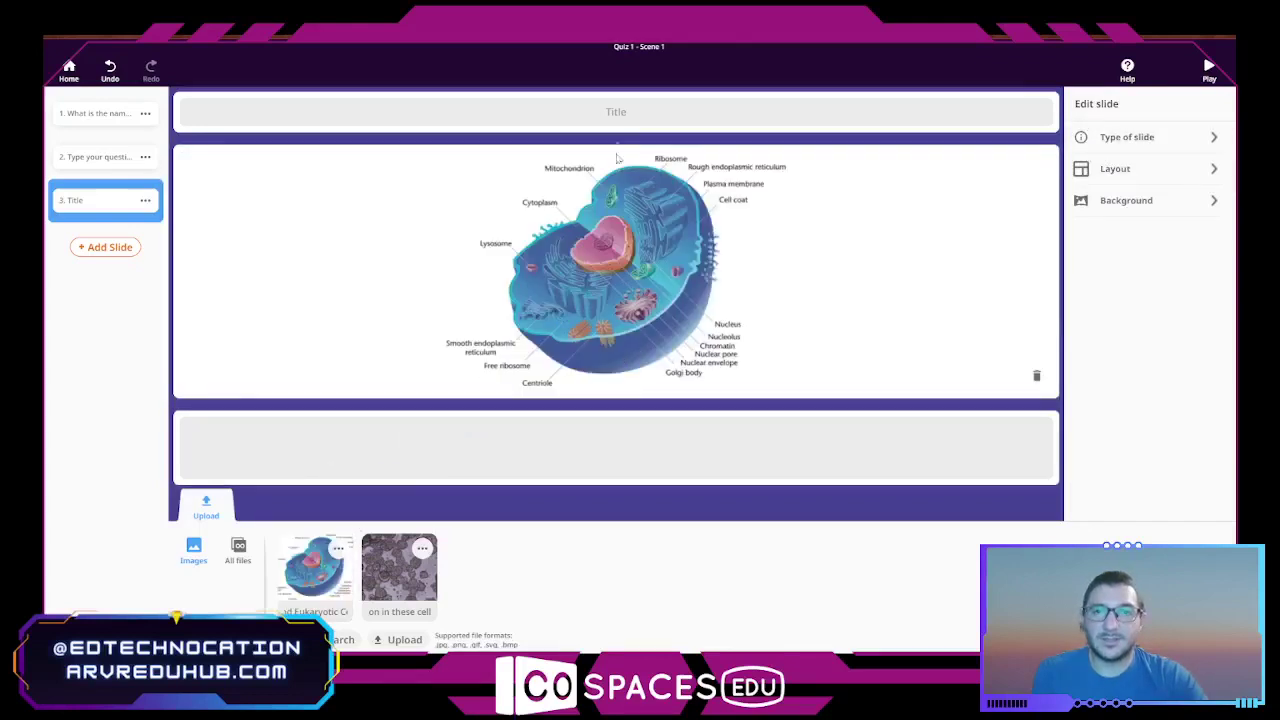
left_click(616, 118)
type("ANIM")
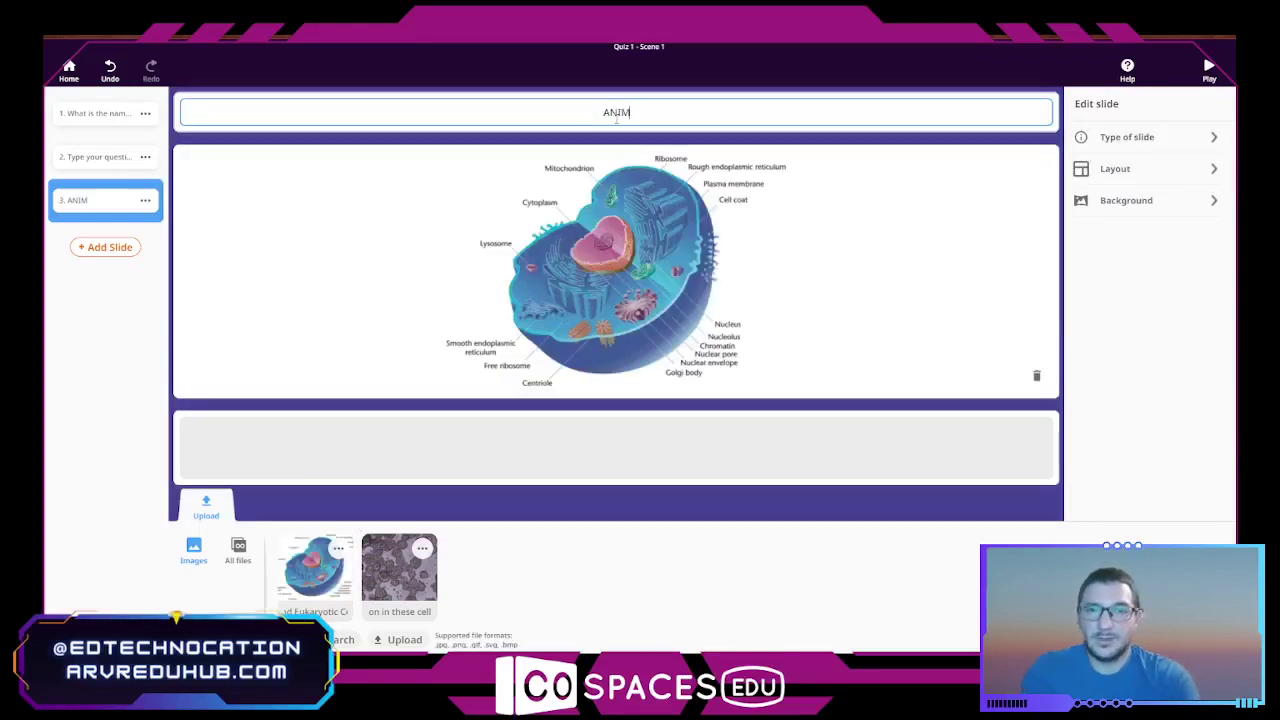
type("AL CELL QUIZ")
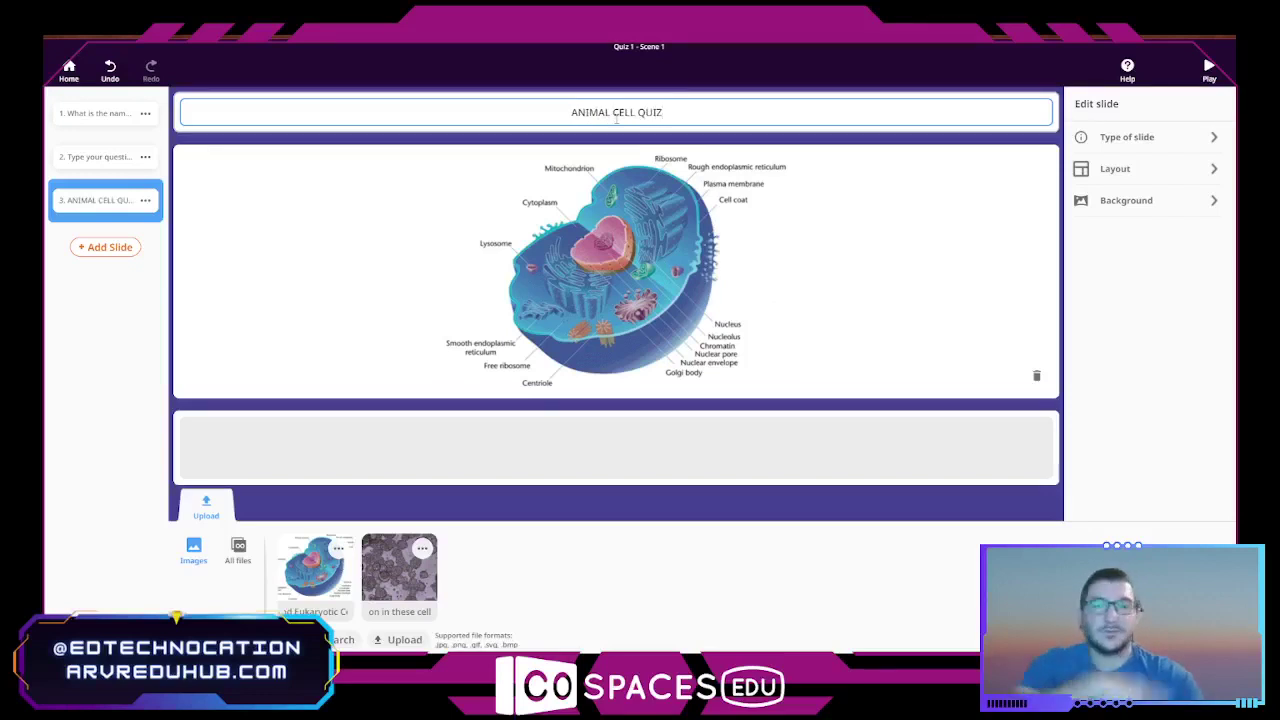
left_click(518, 430)
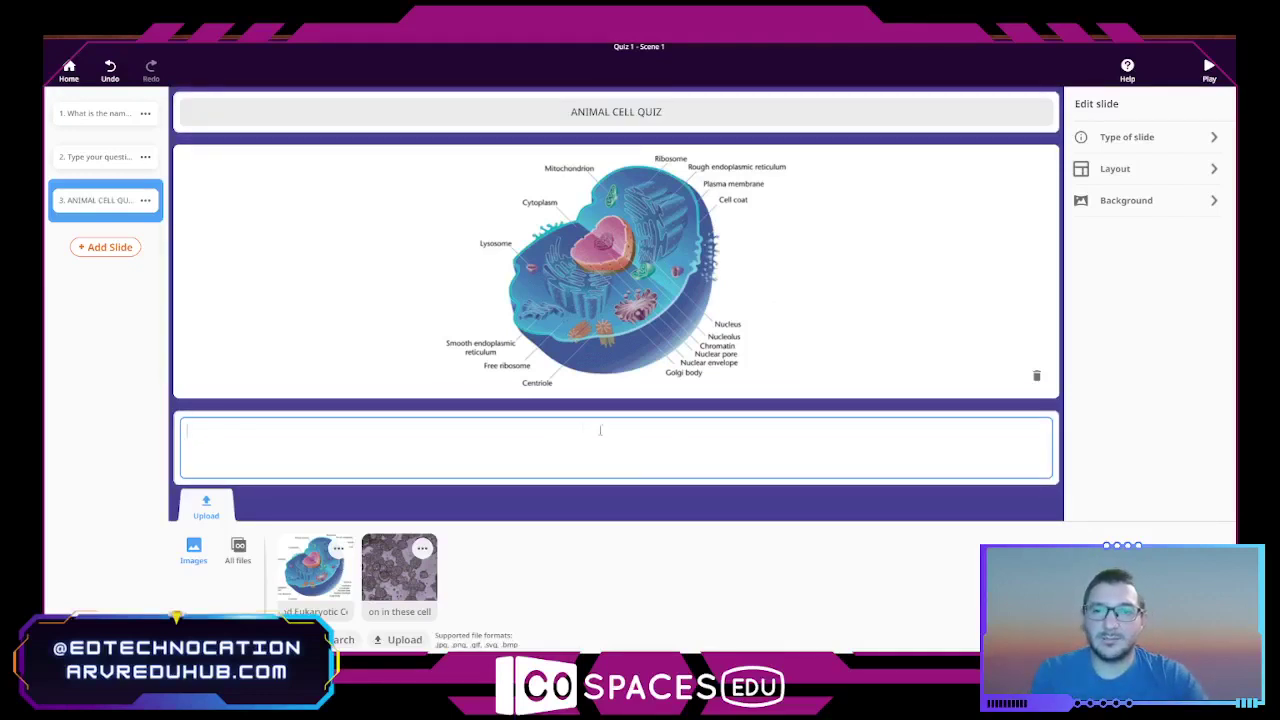
Step: Move the ANIMAL CELL QUIZ info slide to the first position in the quiz and collapse the upload library
left_click_drag(92, 202, 100, 108)
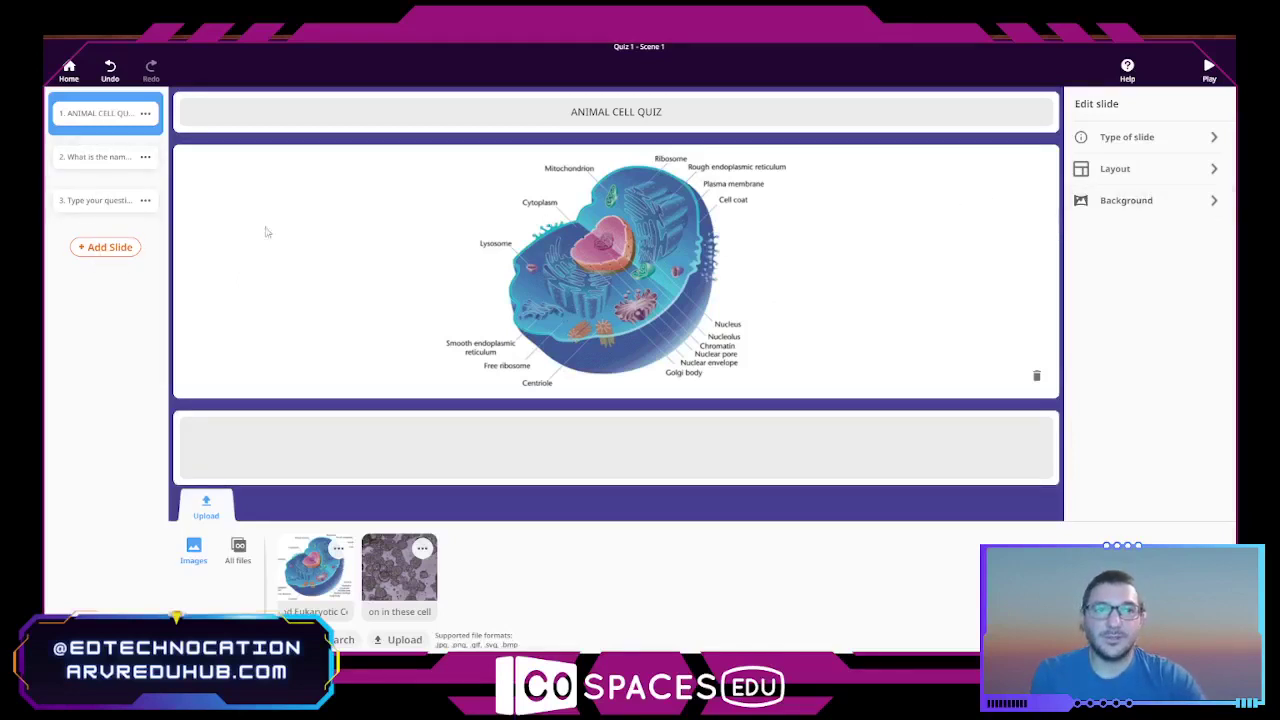
left_click(90, 247)
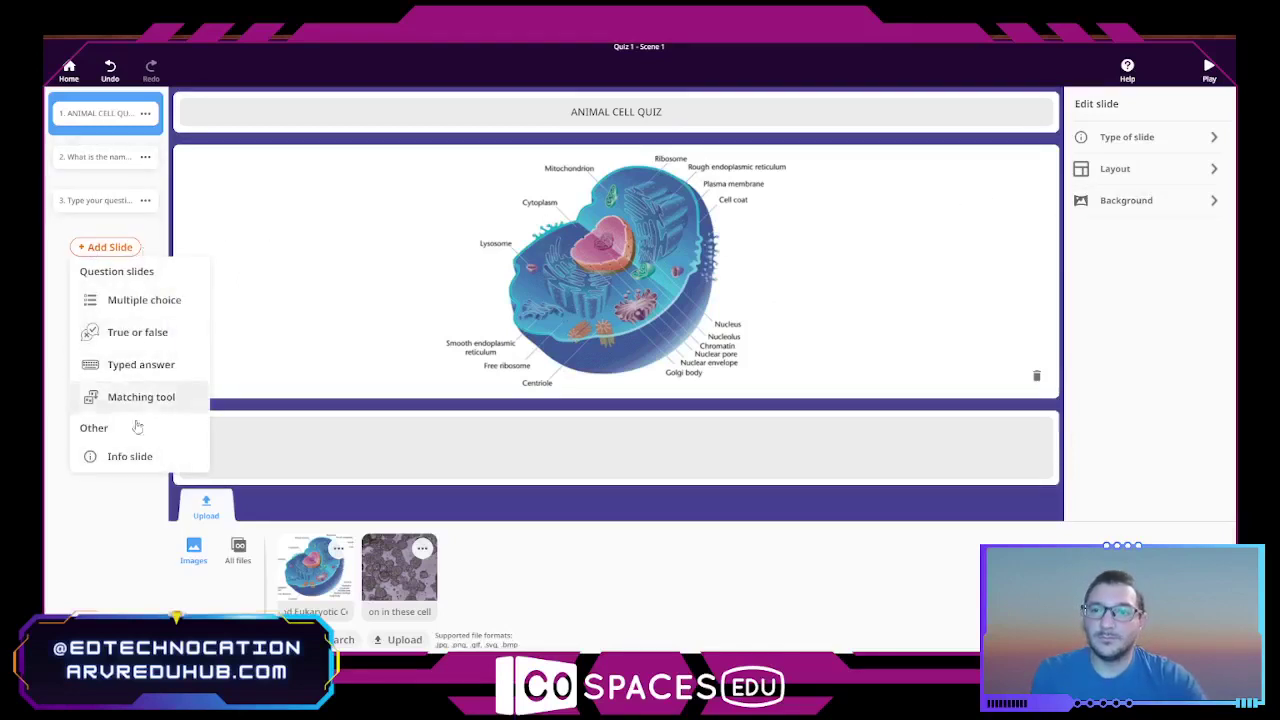
left_click(120, 510)
left_click(208, 508)
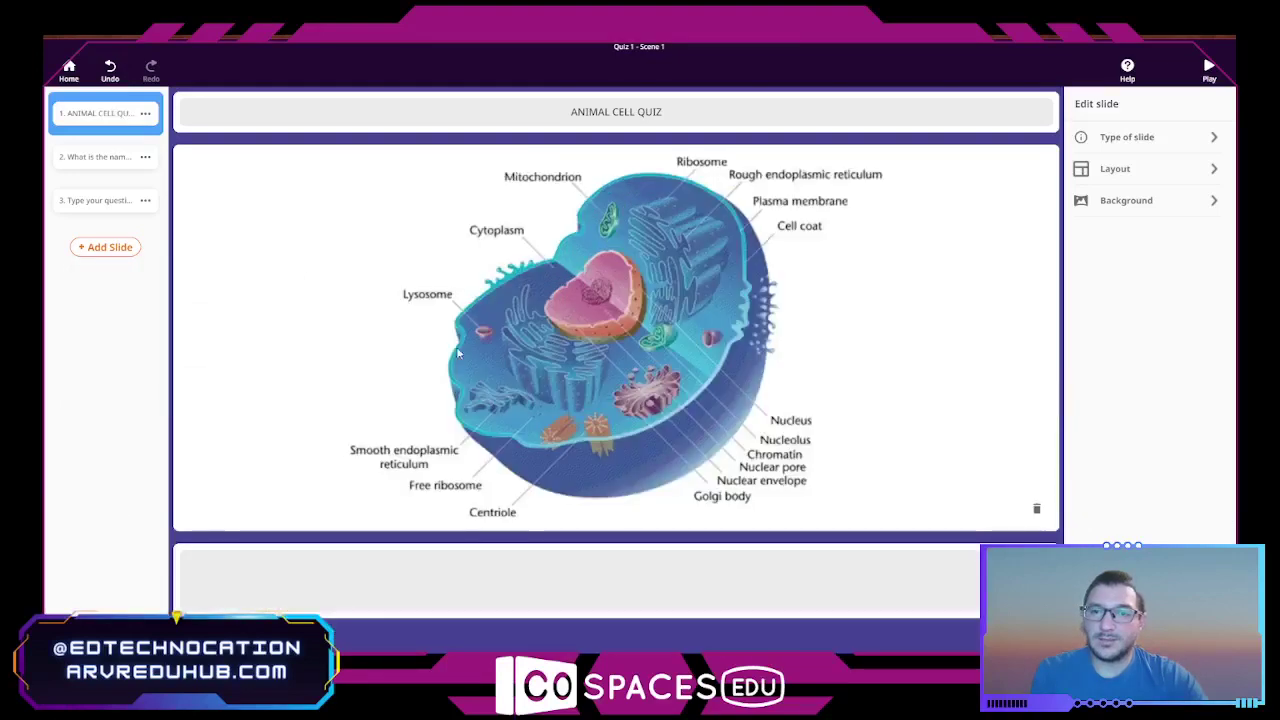
Step: Look through the multiple choice and matching slides, including the slide type options, and return to the info slide
left_click(110, 160)
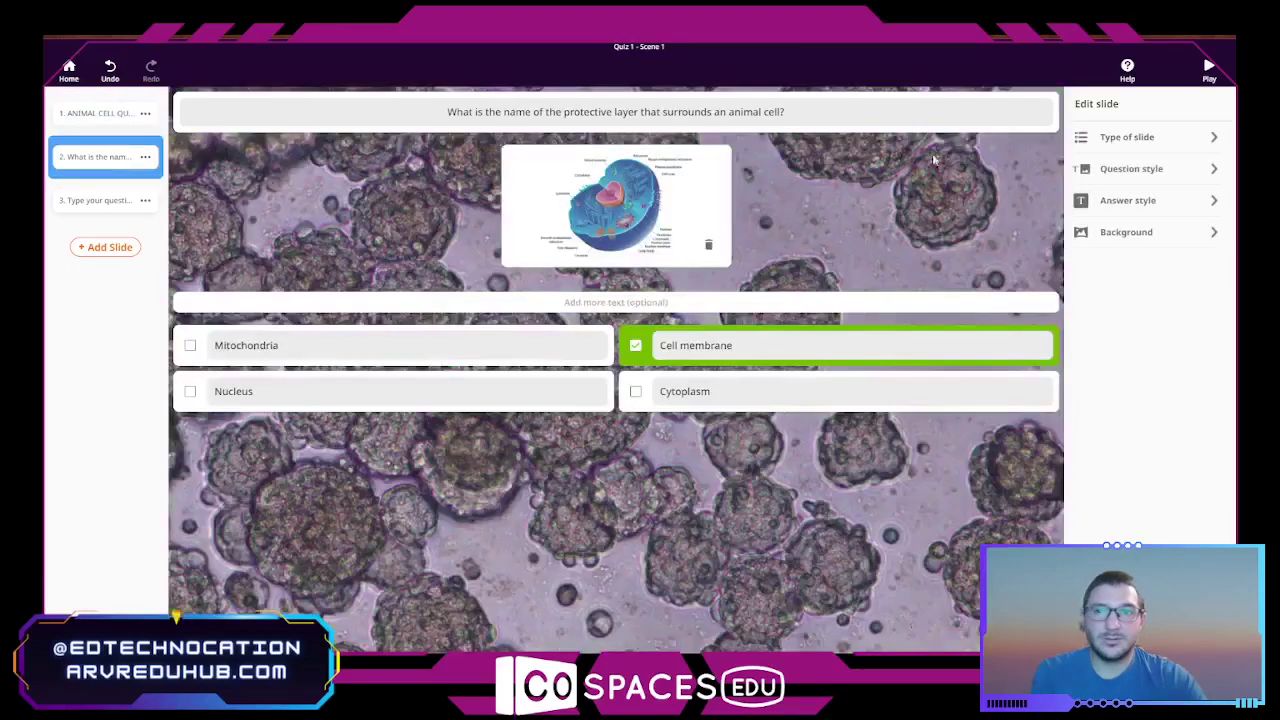
left_click(1165, 140)
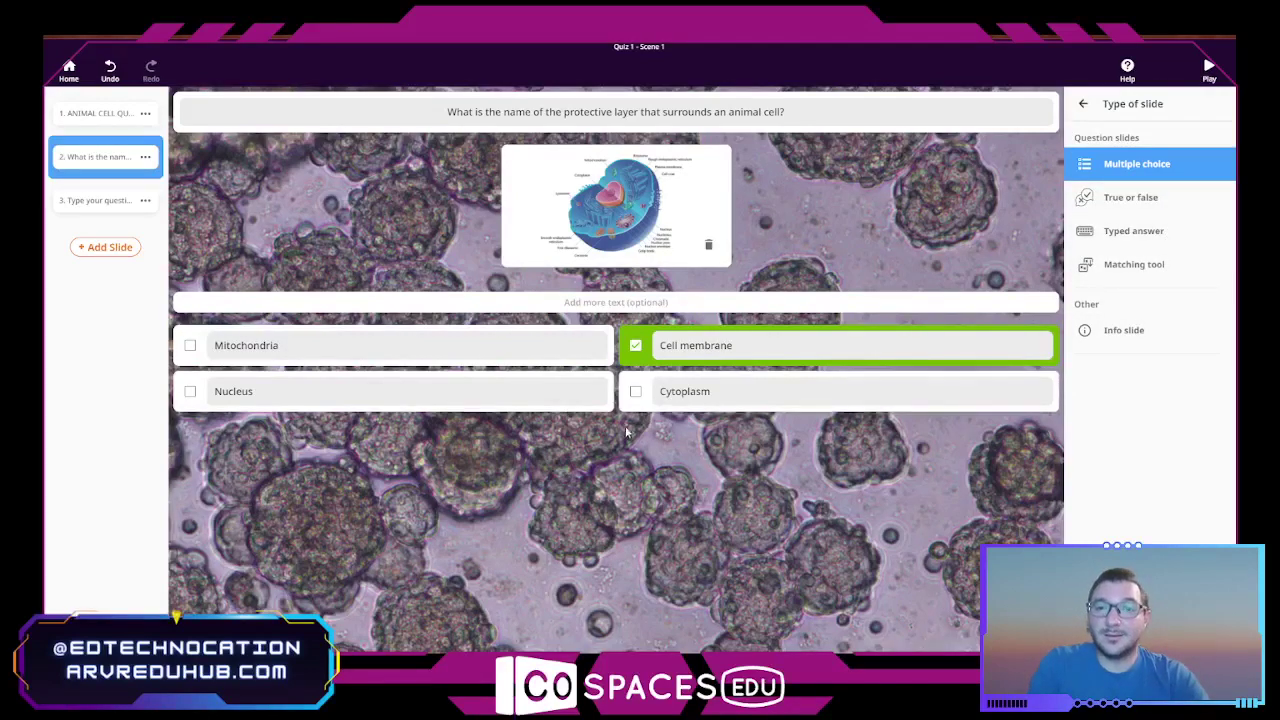
left_click(92, 205)
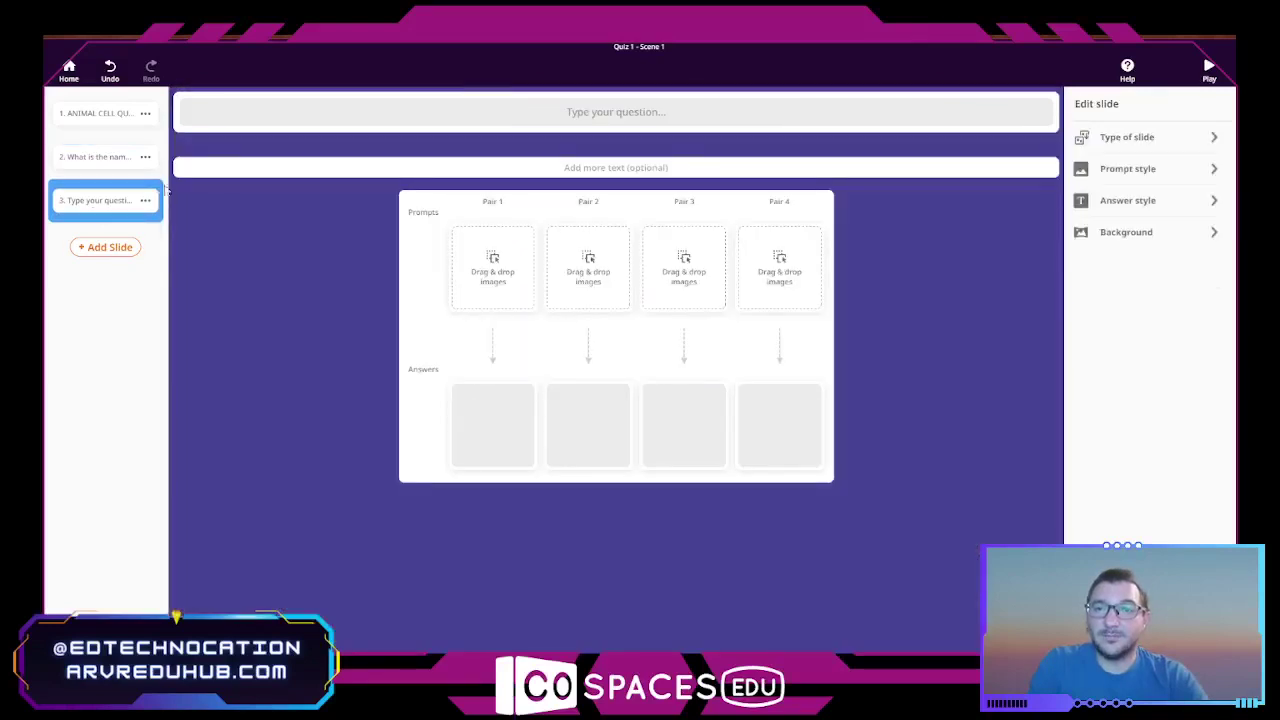
left_click(100, 158)
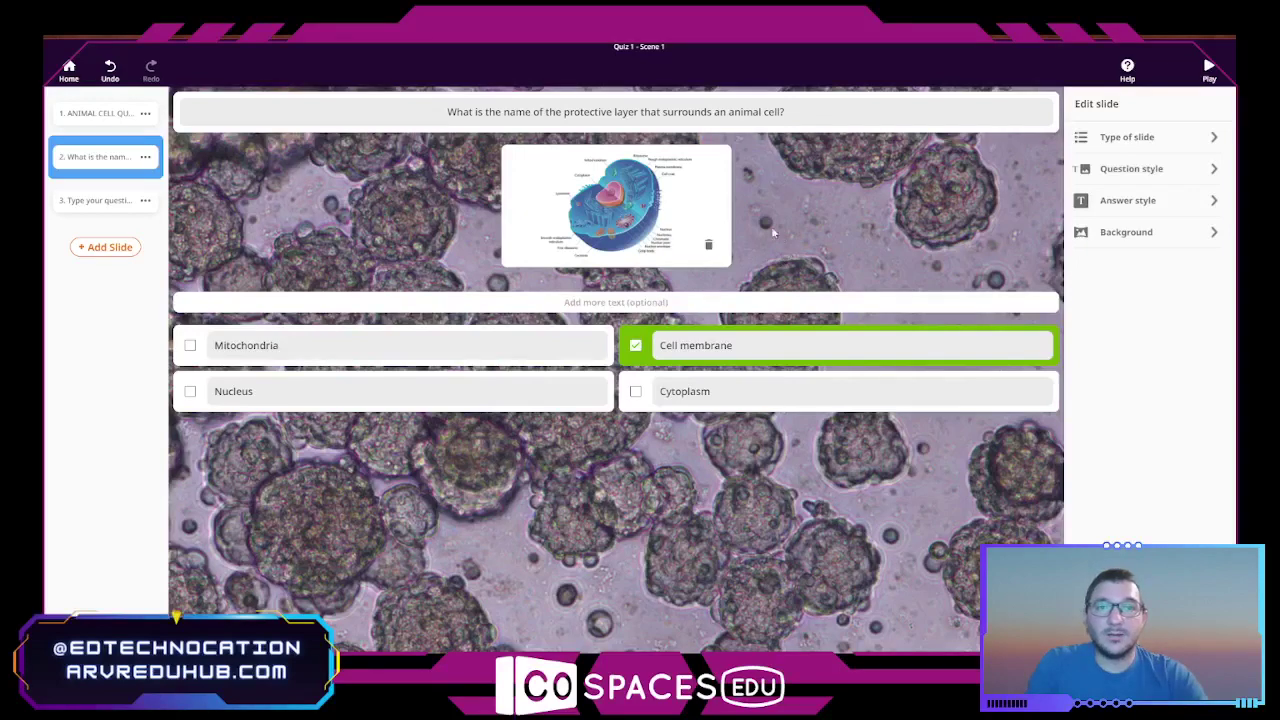
left_click(110, 112)
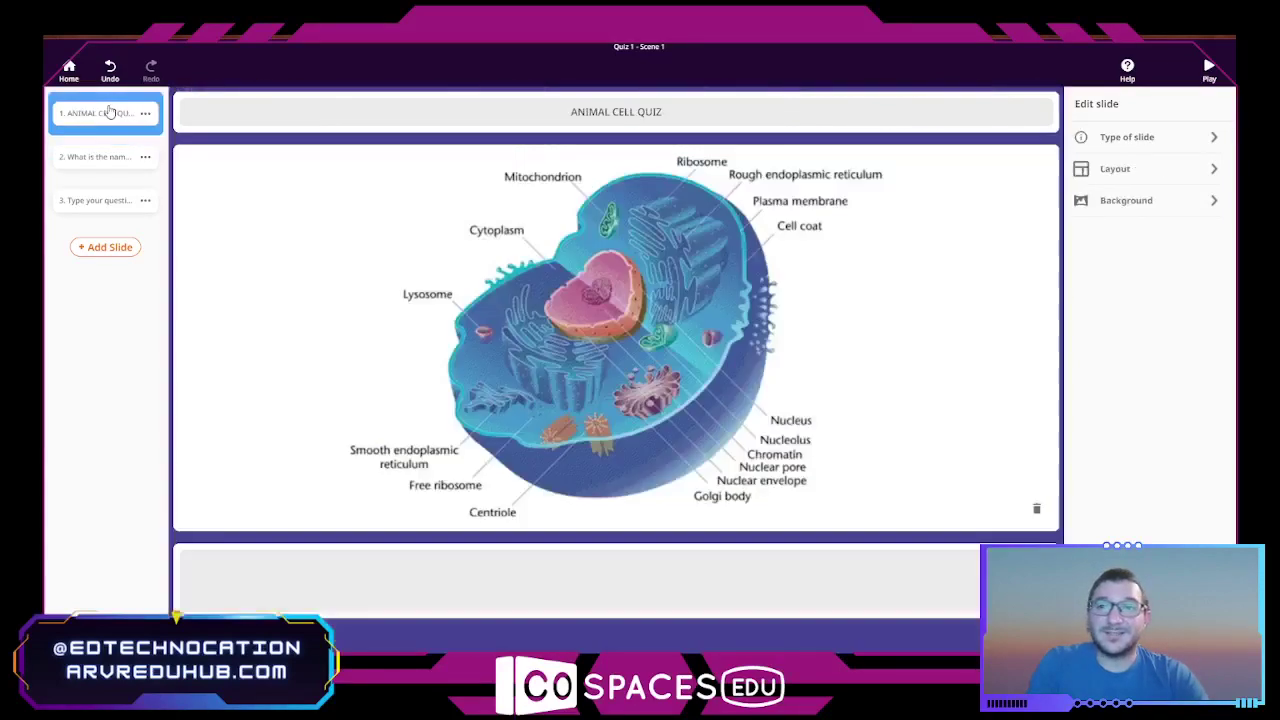
Step: Play the quiz from the info slide and answer the protective layer question with Cell membrane
left_click(1208, 70)
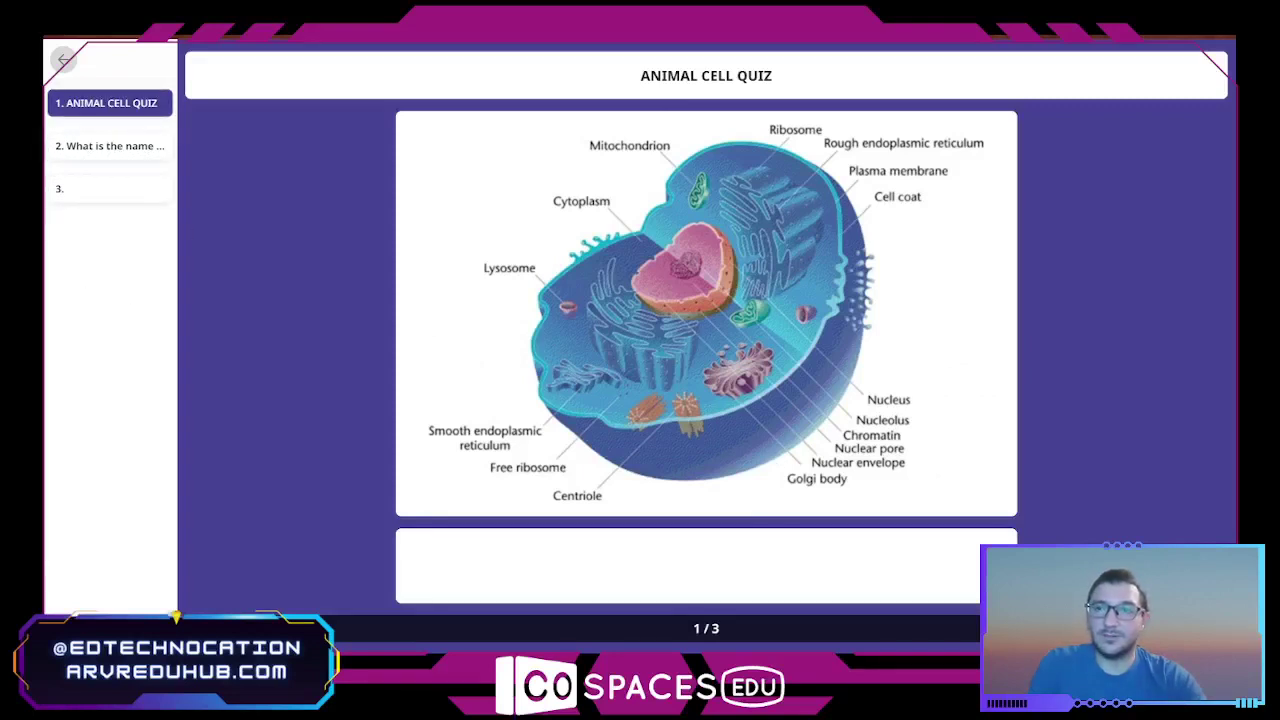
key("Right")
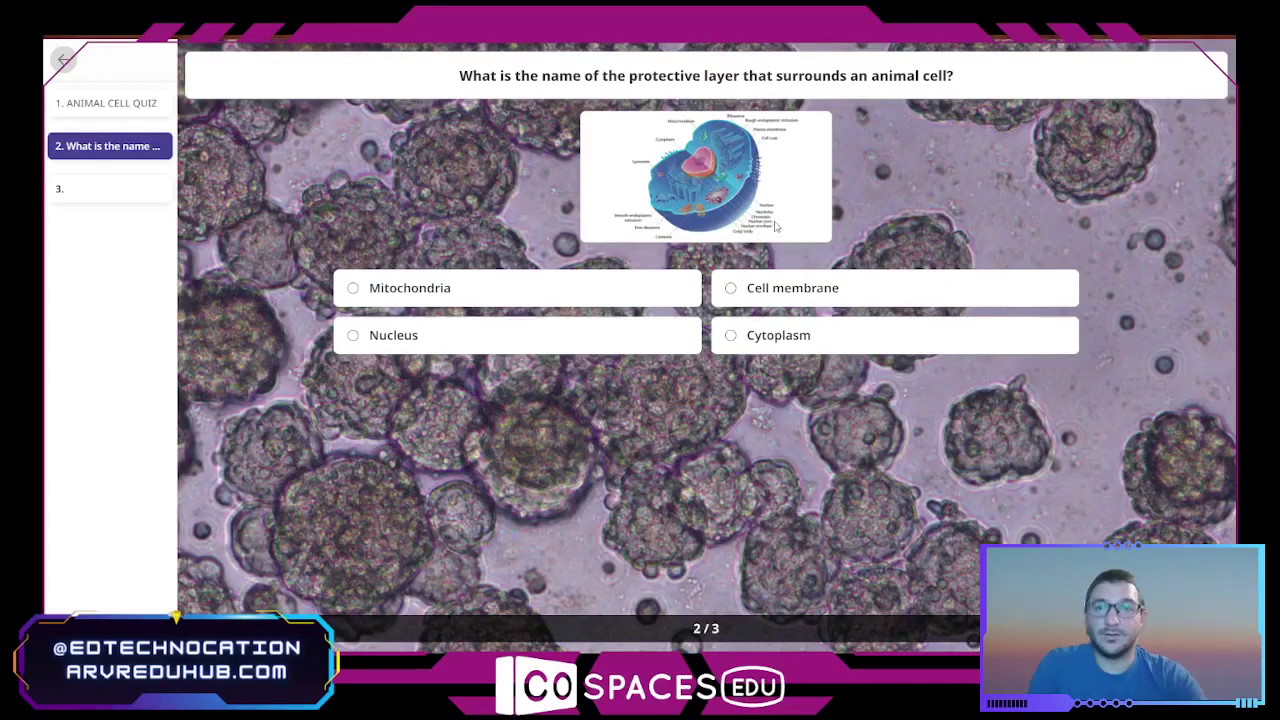
left_click(766, 290)
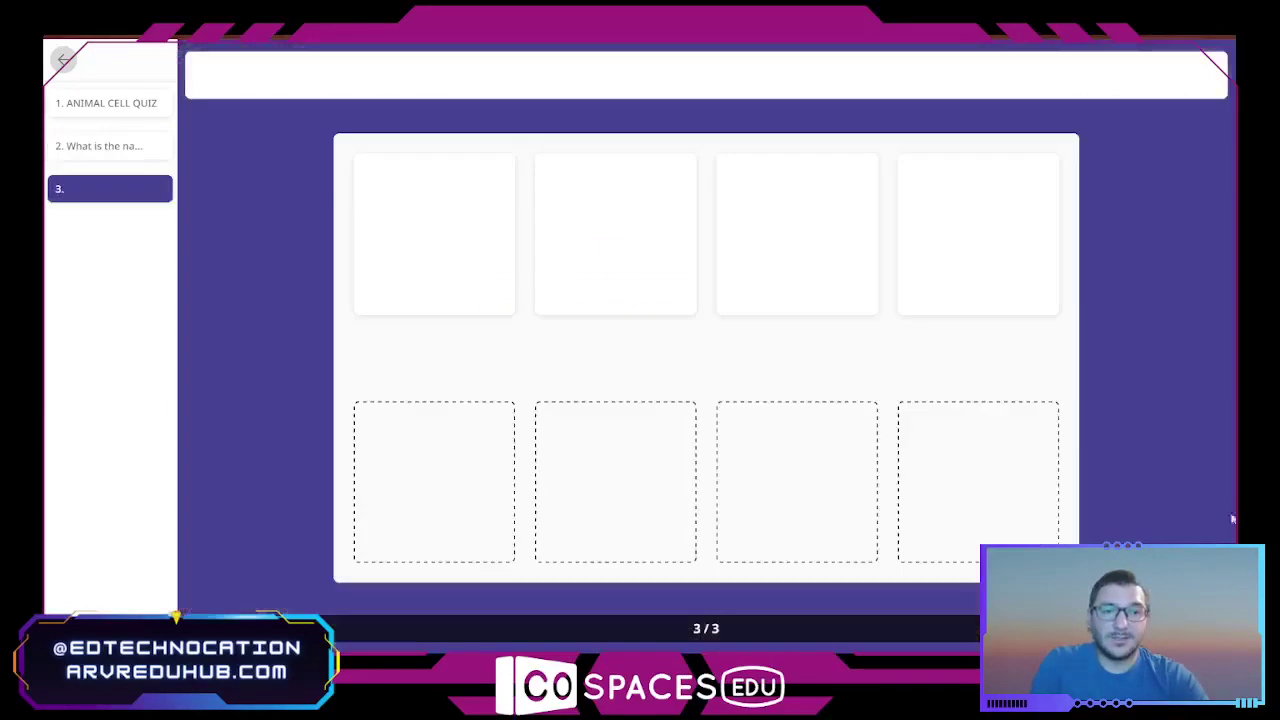
Step: Match each of the four blank answer cards on the third slide to the prompt box directly beneath it
left_click(417, 263)
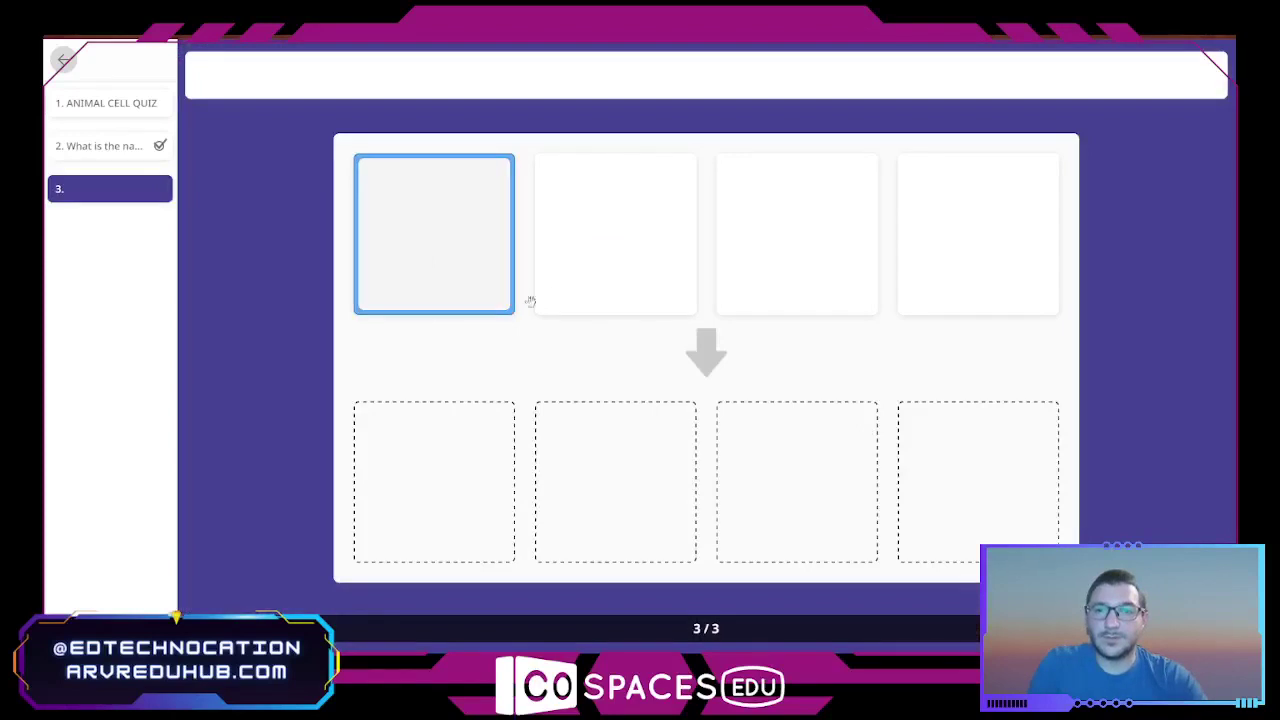
left_click_drag(612, 241, 608, 480)
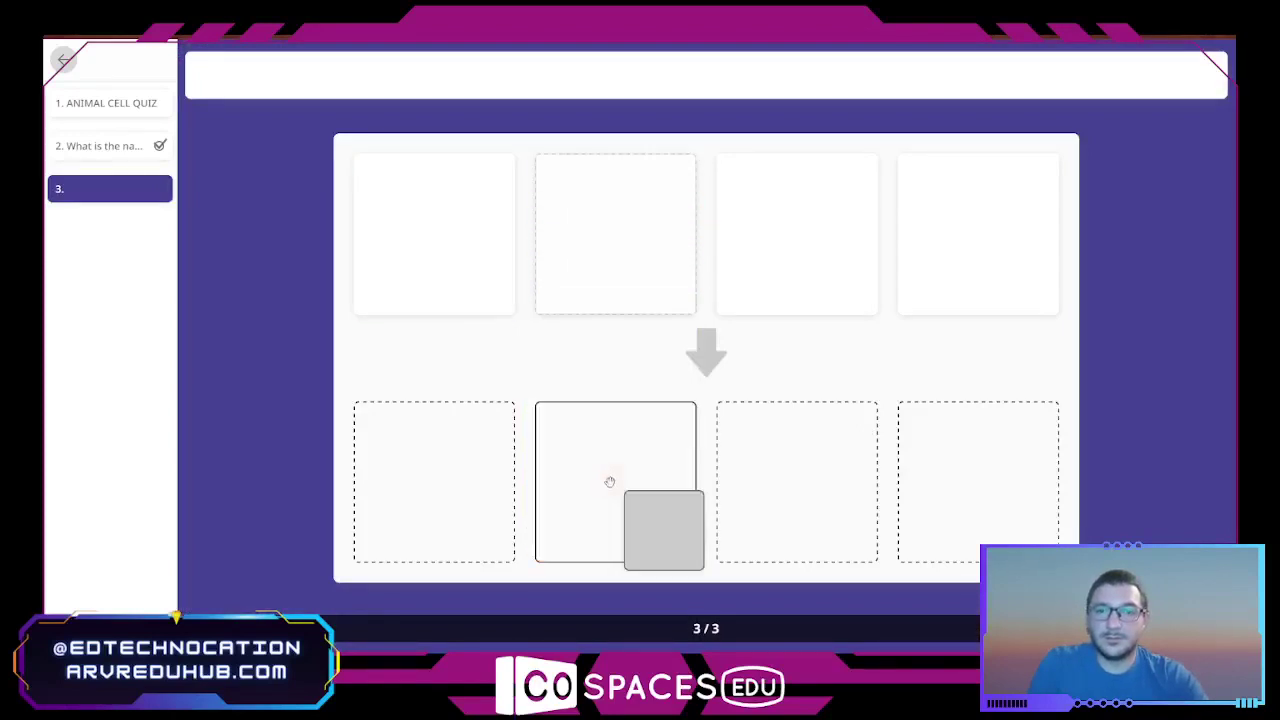
left_click_drag(394, 240, 432, 455)
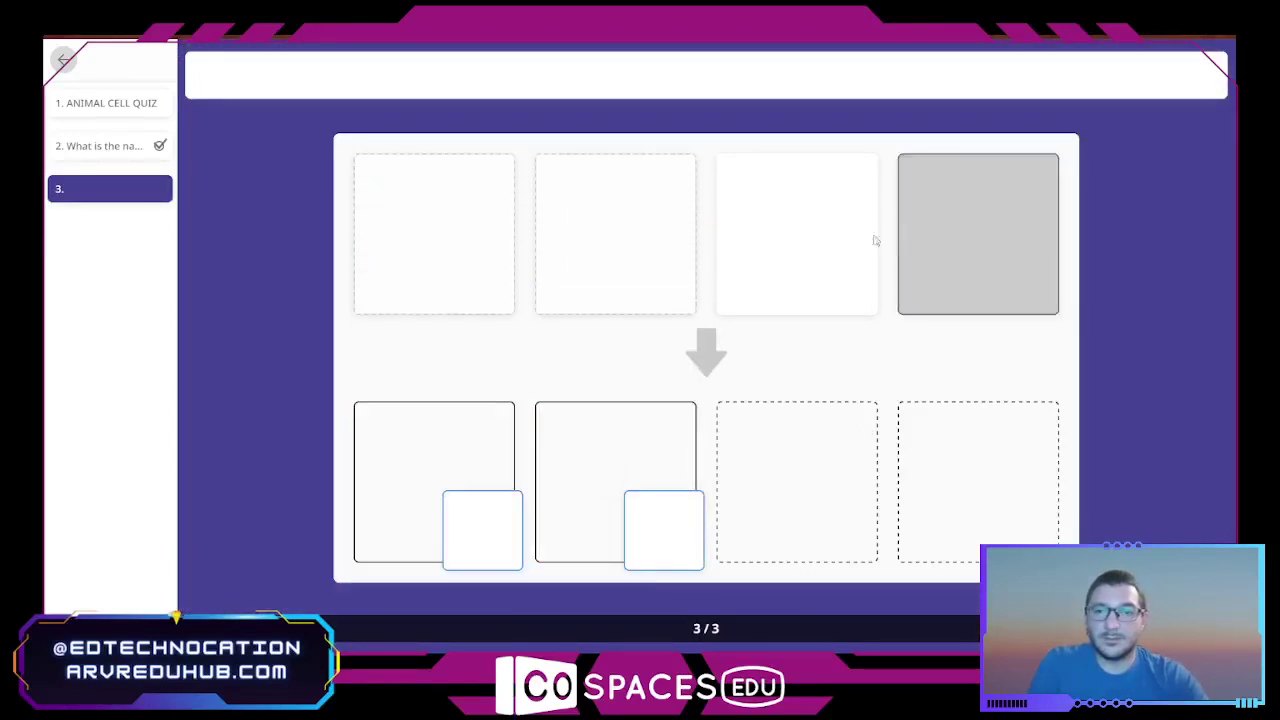
left_click_drag(871, 240, 805, 505)
left_click_drag(957, 269, 953, 496)
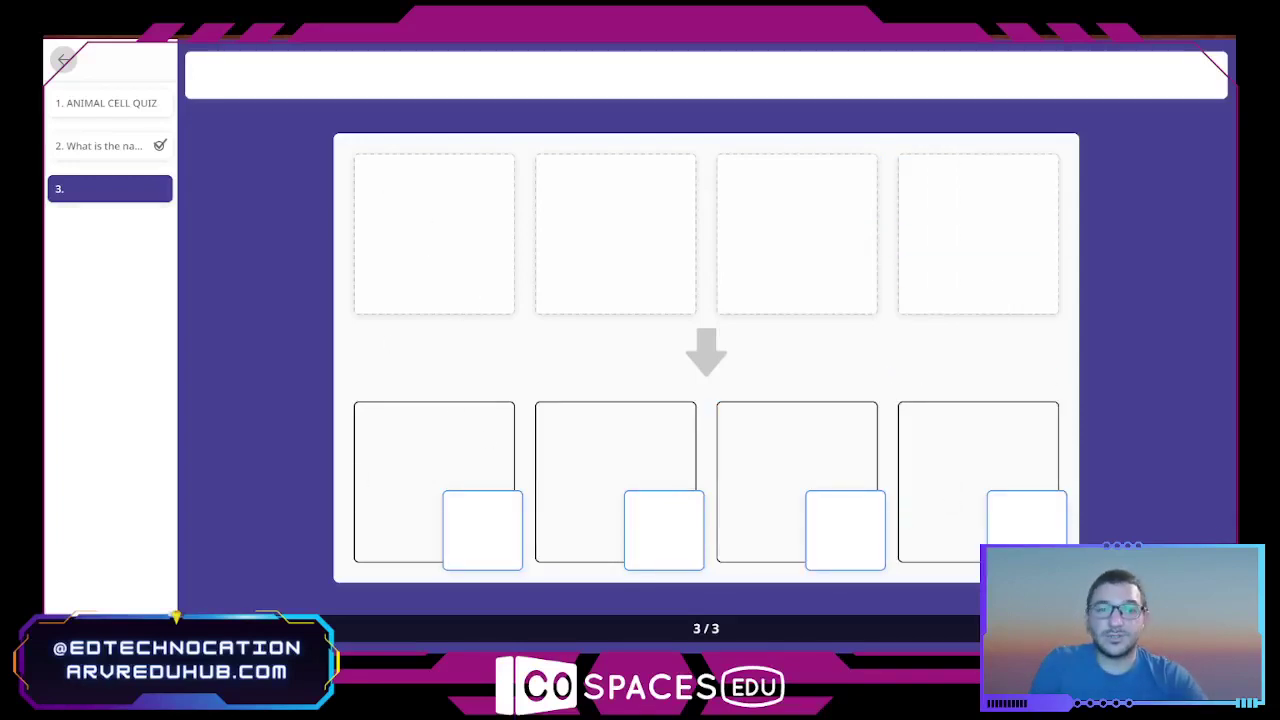
Step: Go back over the answered slides, finish the quiz and return to the editor after checking the marked answers
left_click(104, 151)
left_click(105, 103)
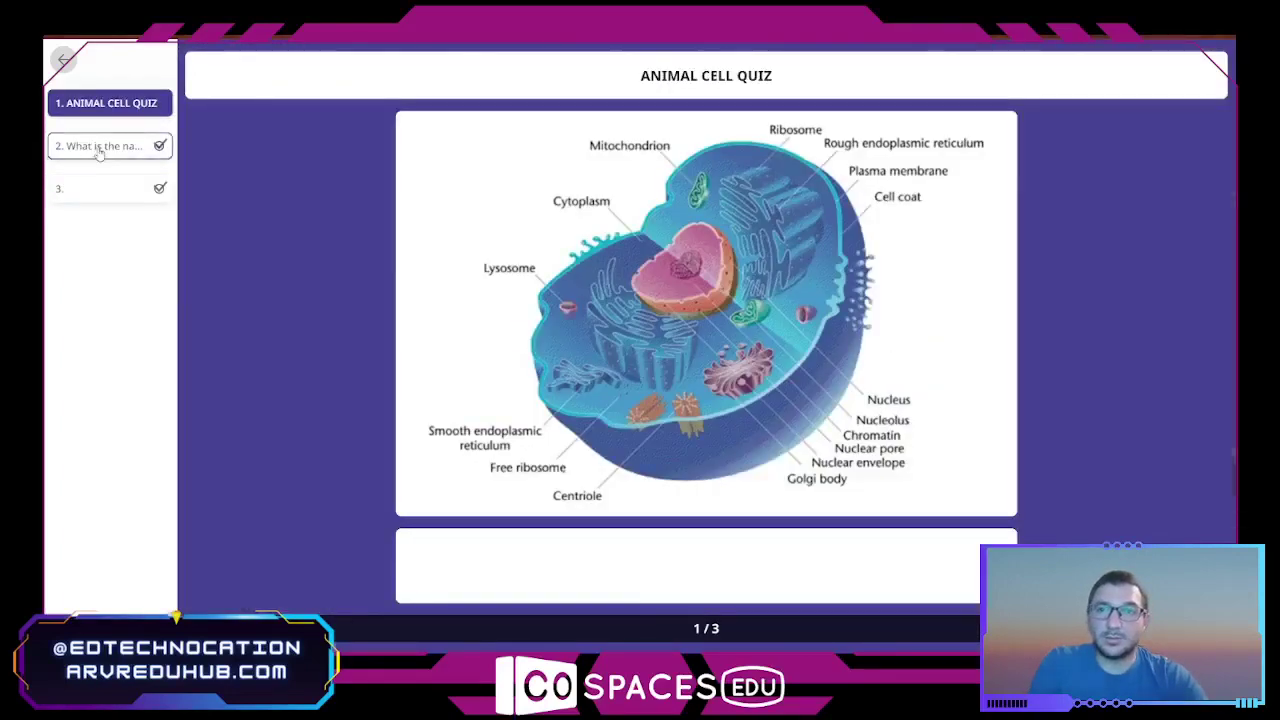
left_click(100, 146)
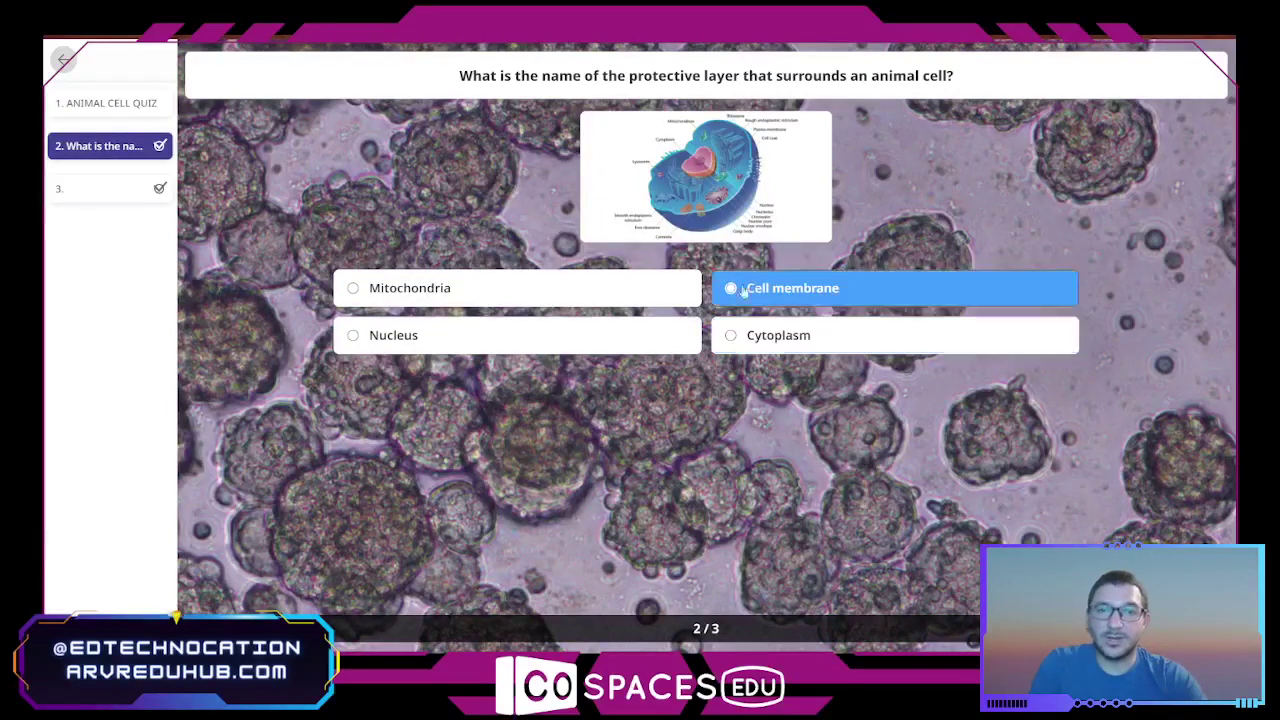
left_click(80, 188)
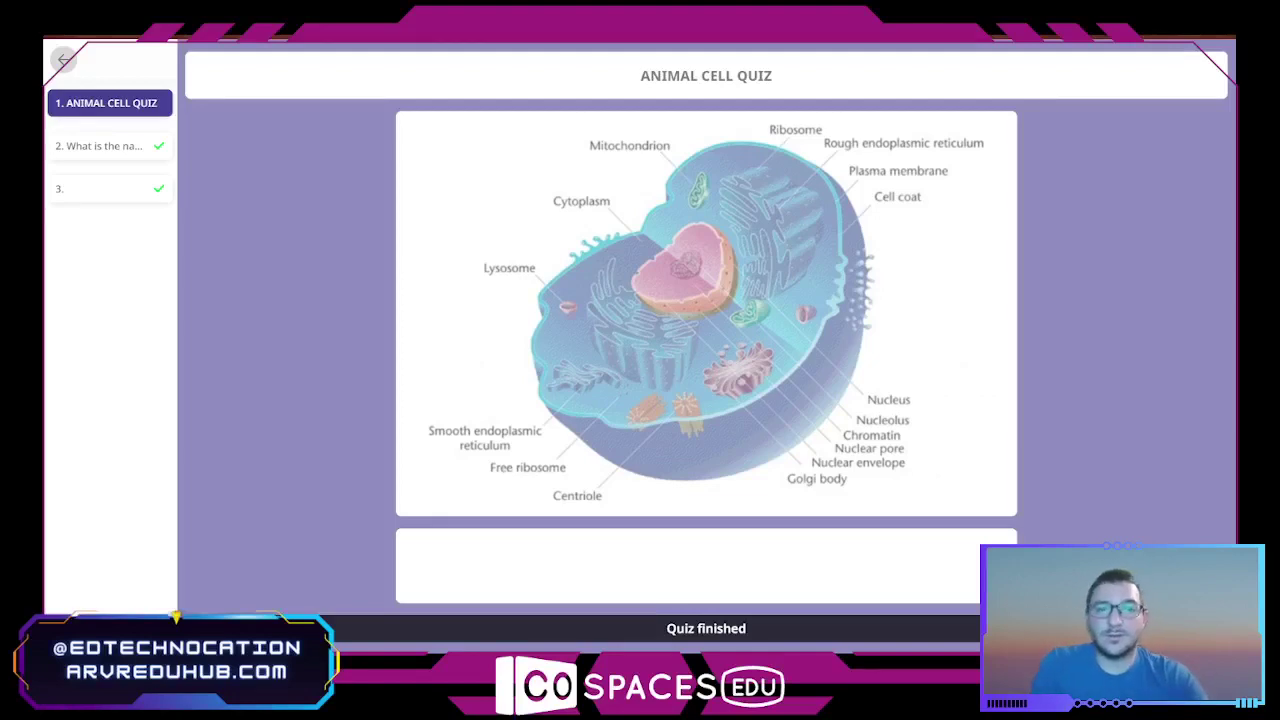
left_click(105, 145)
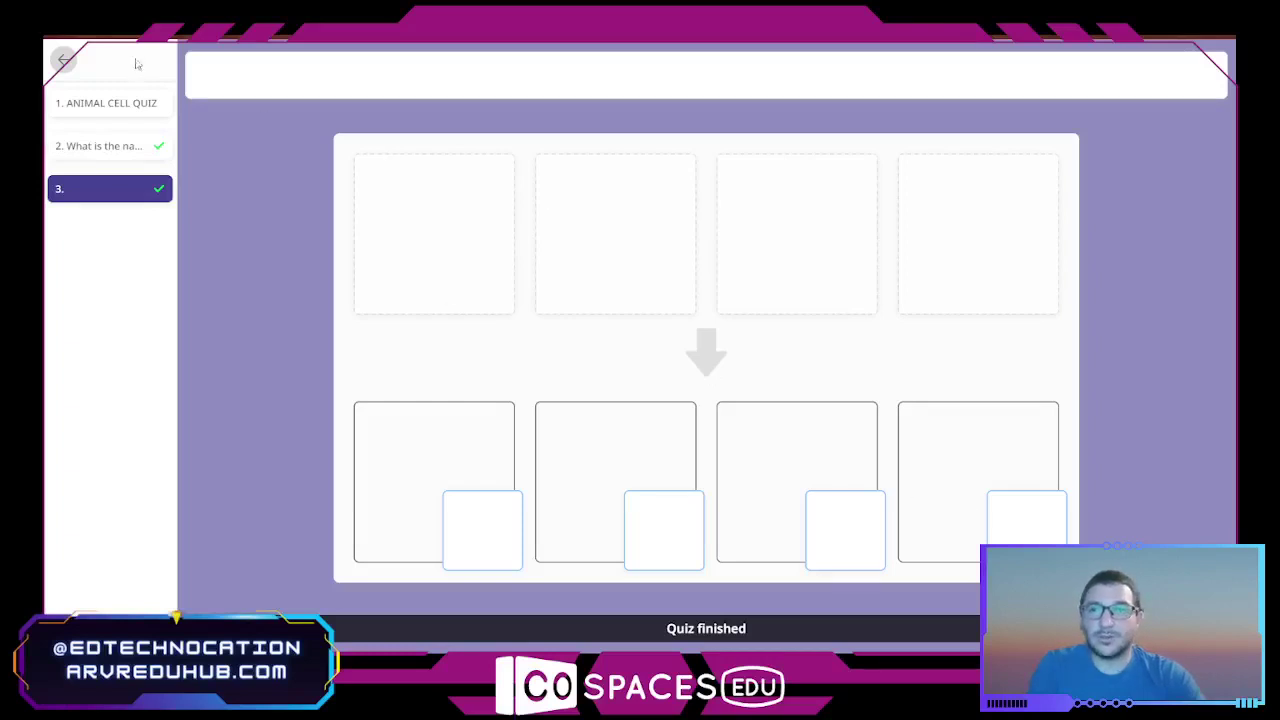
left_click(62, 62)
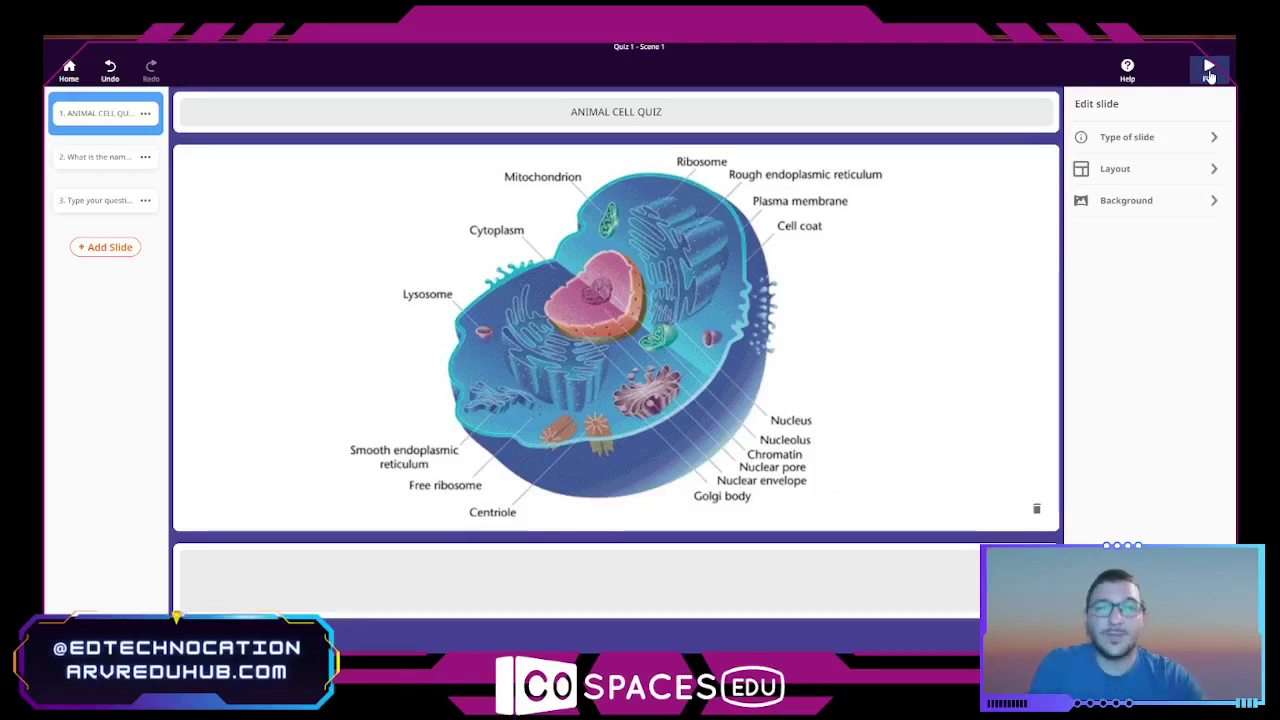
Step: Leave the quiz editor and open the Science Plant Cells Quiz, accepting the beta feature notice
left_click(67, 68)
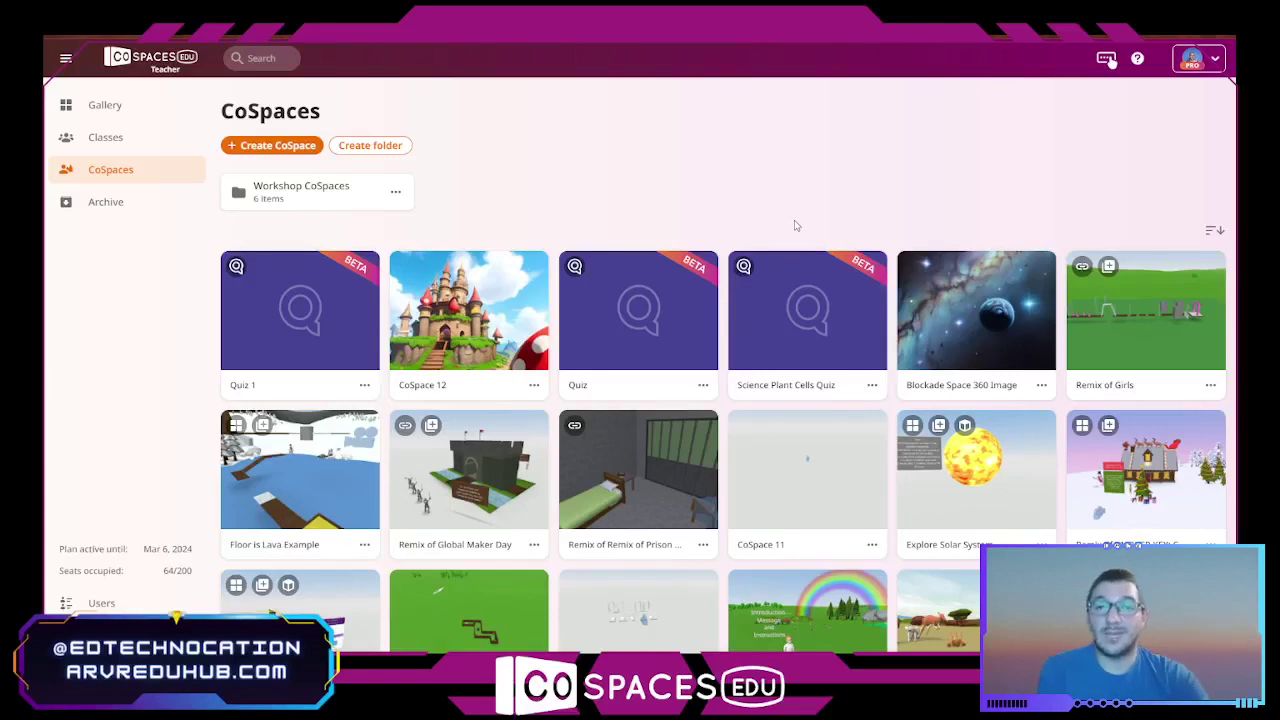
left_click(770, 338)
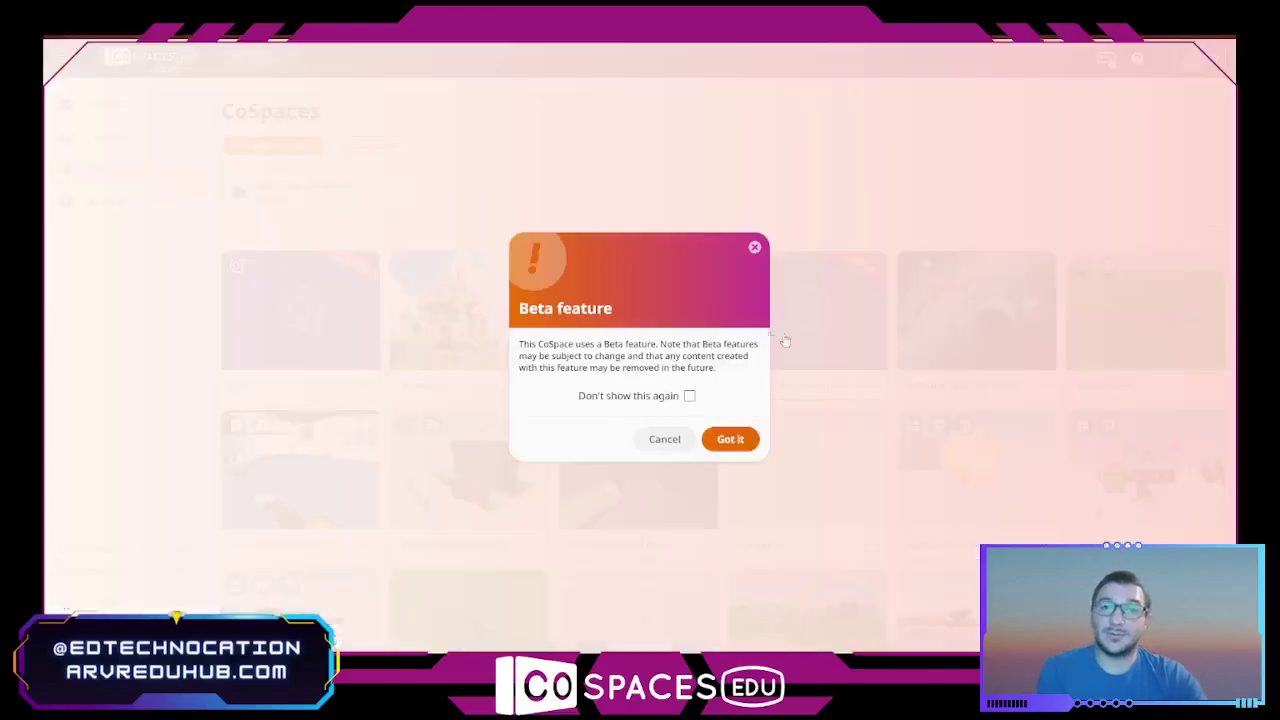
left_click(745, 440)
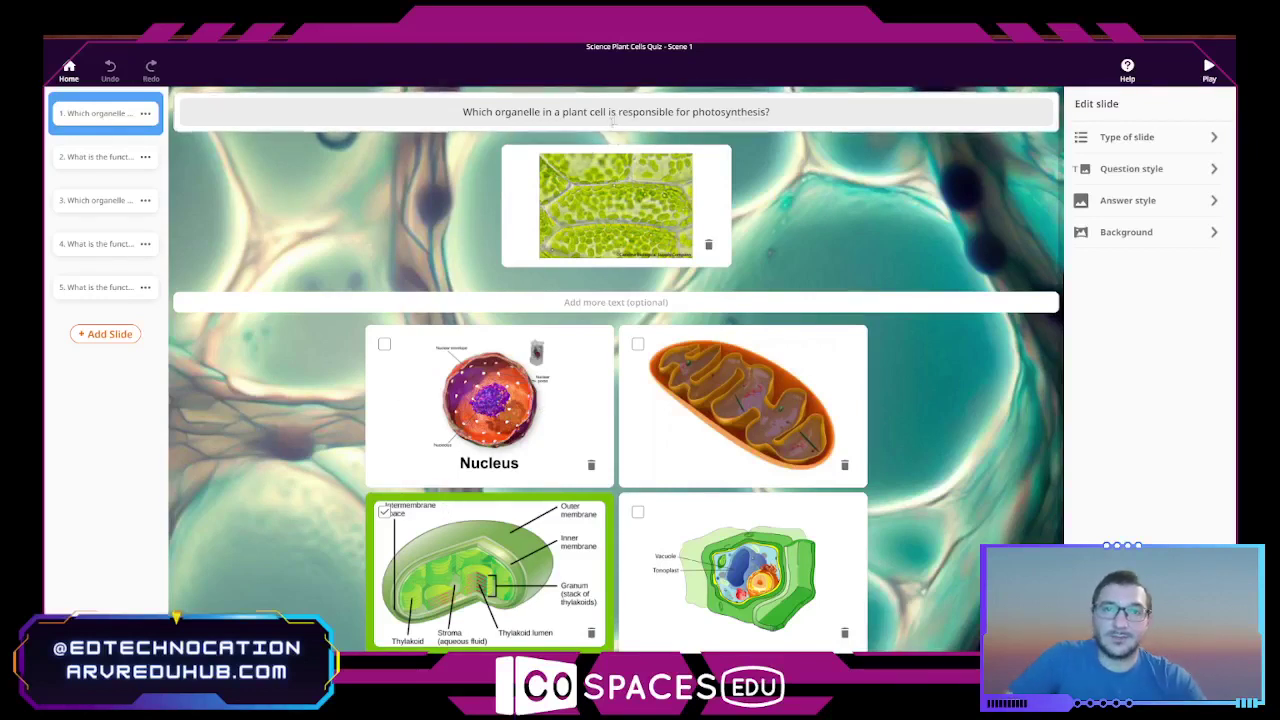
Step: Look through slides 2 to 5 of the Science Plant Cells Quiz and return to the CoSpaces overview
left_click(72, 159)
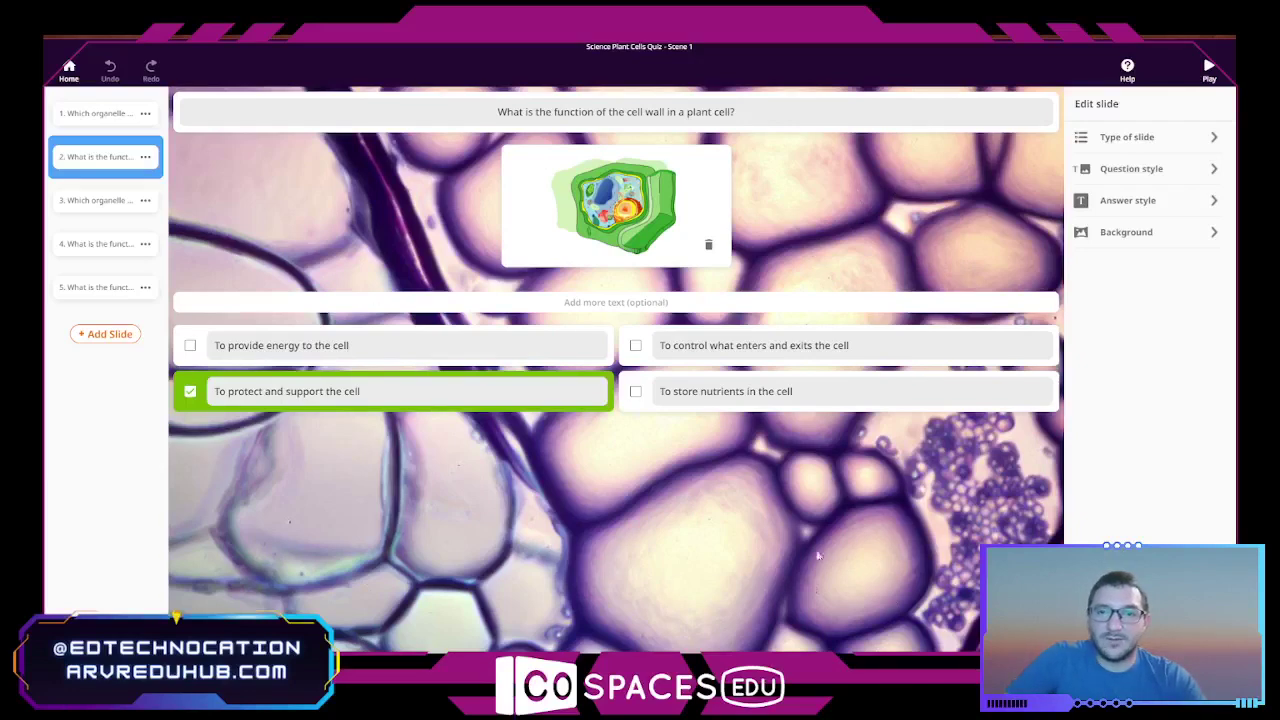
left_click(107, 203)
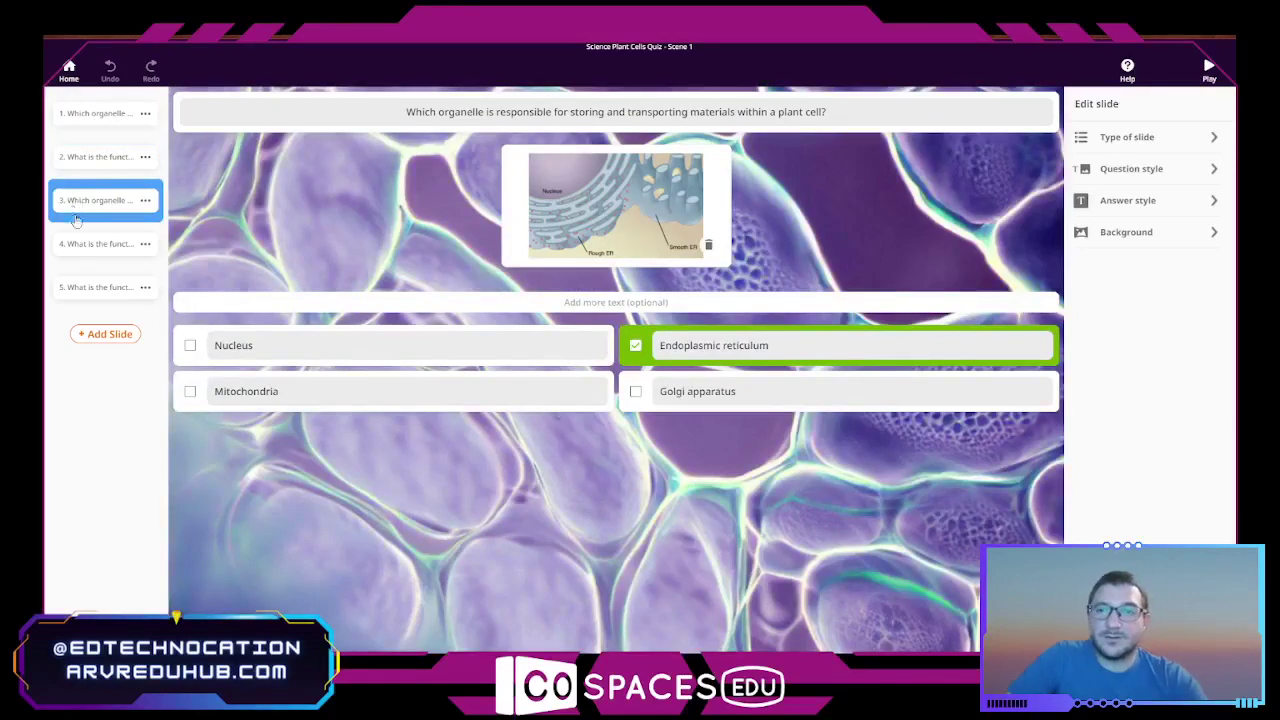
left_click(106, 250)
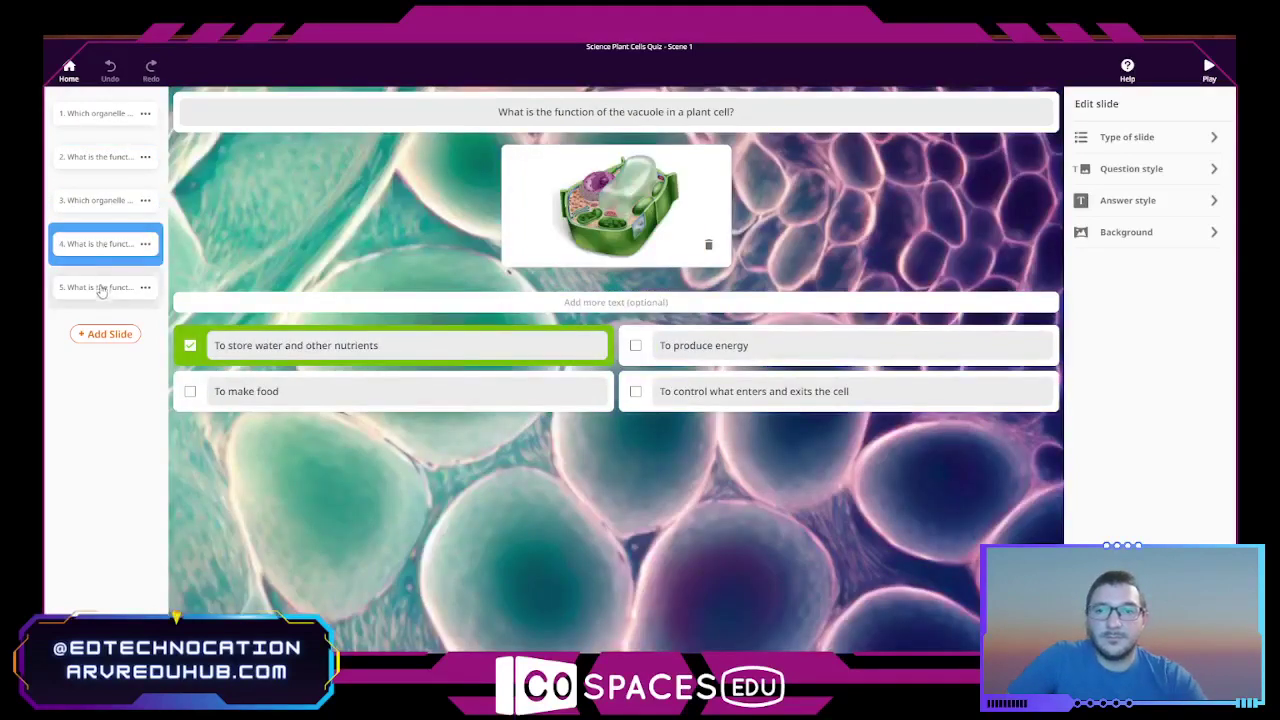
left_click(100, 290)
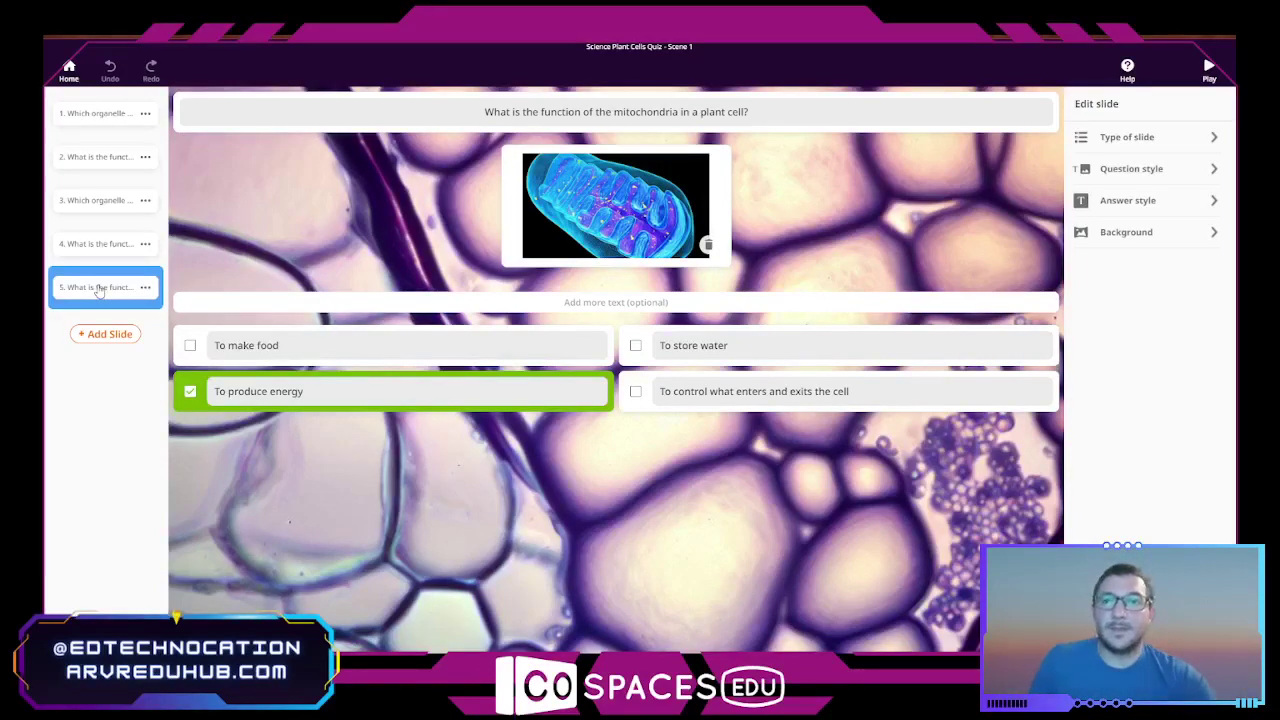
left_click(67, 68)
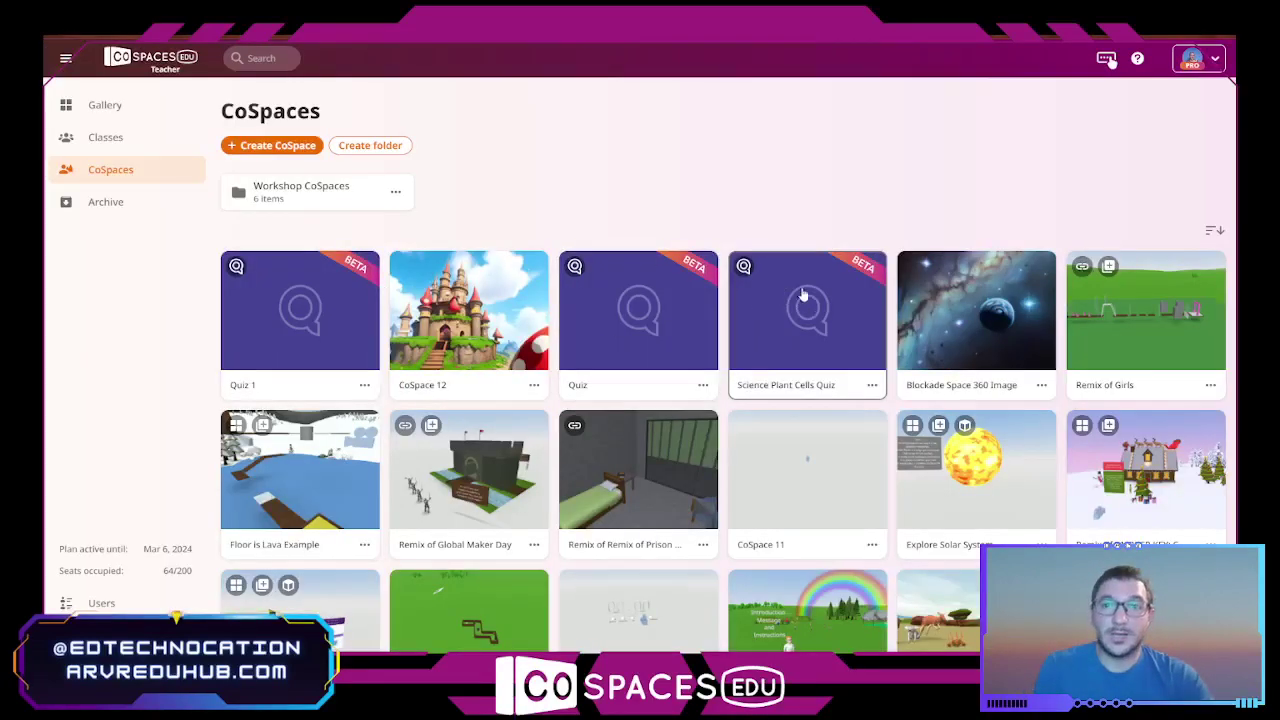
left_click(104, 137)
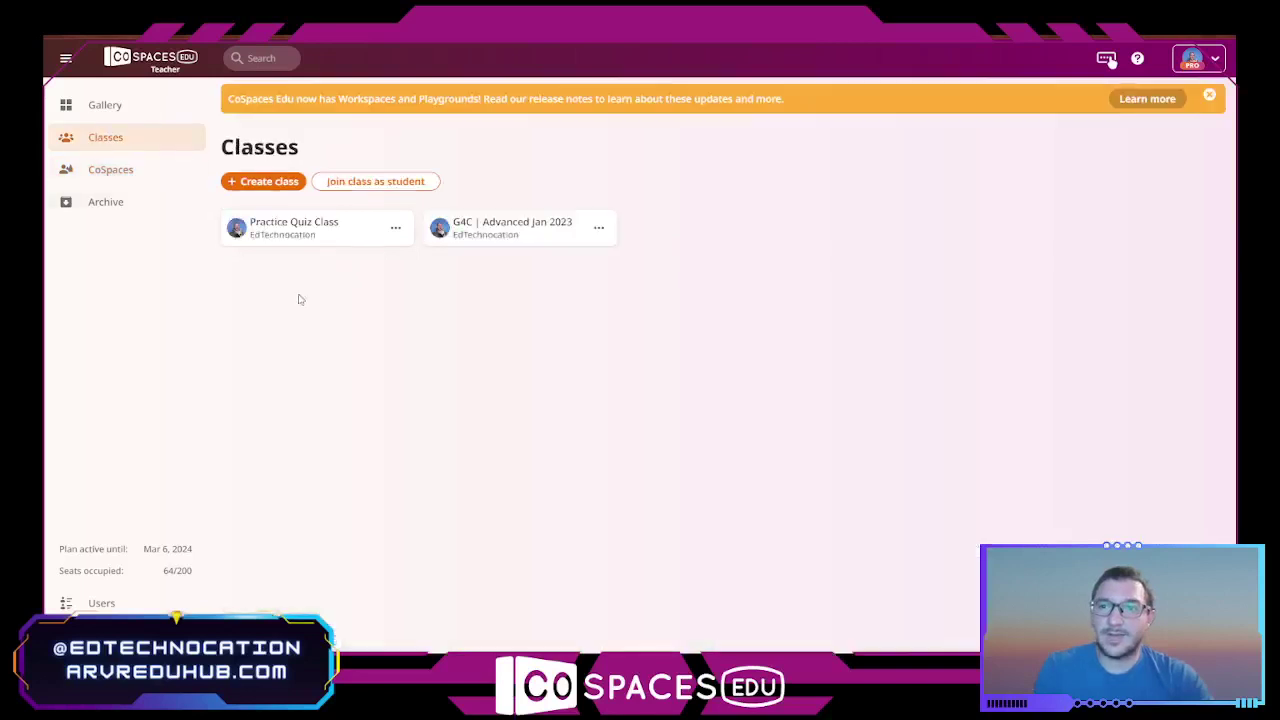
left_click(296, 236)
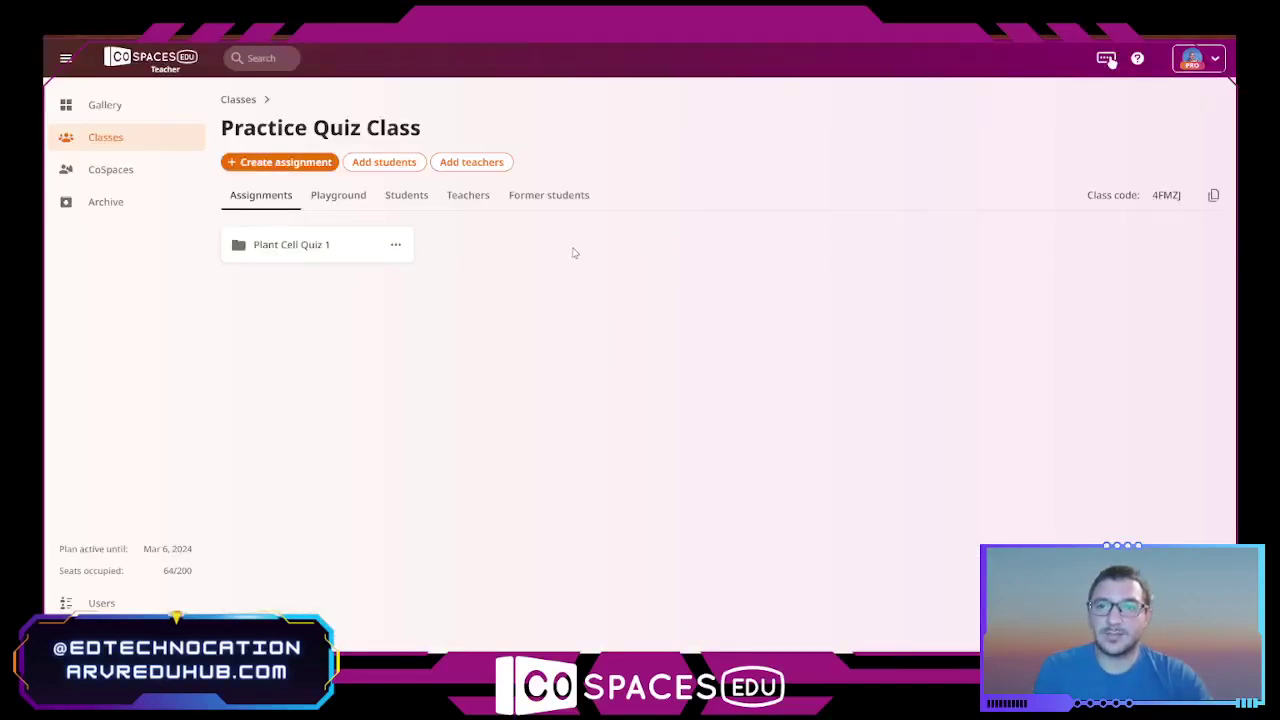
left_click(268, 163)
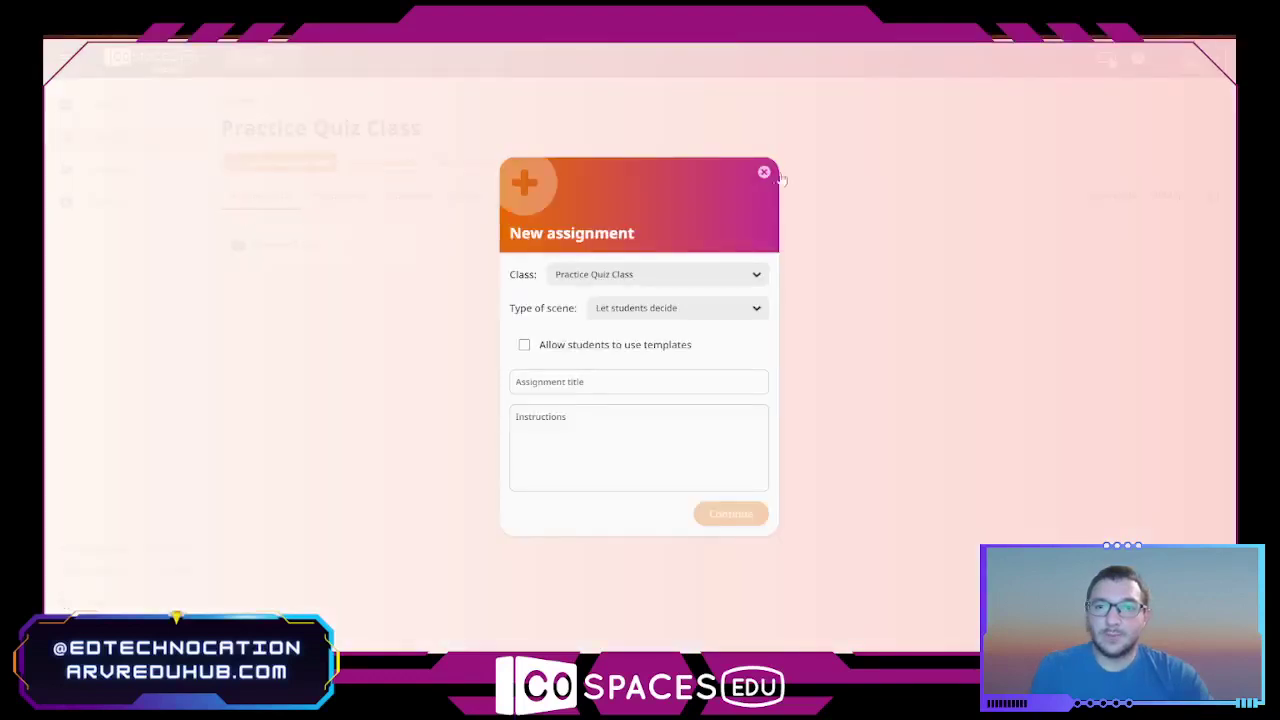
left_click(765, 171)
left_click(112, 170)
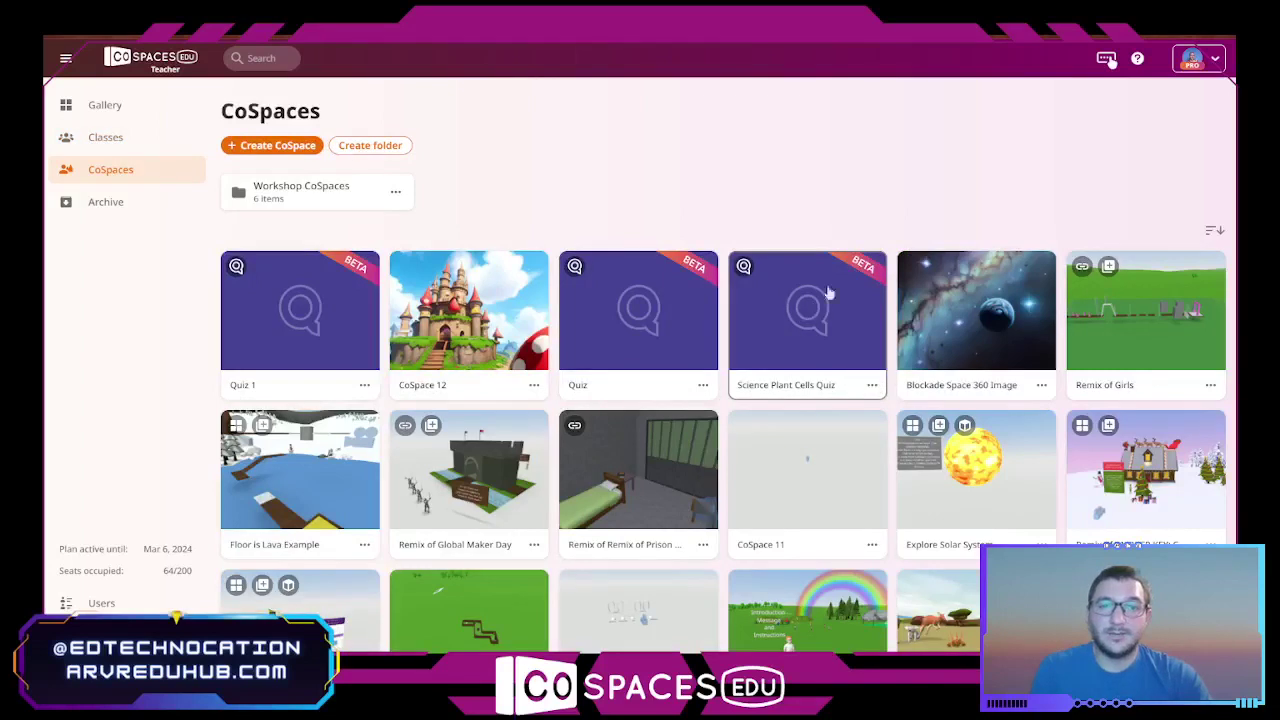
Step: Use the Science Plant Cells Quiz as an assignment and assign it to the Practice Quiz Class
left_click(872, 385)
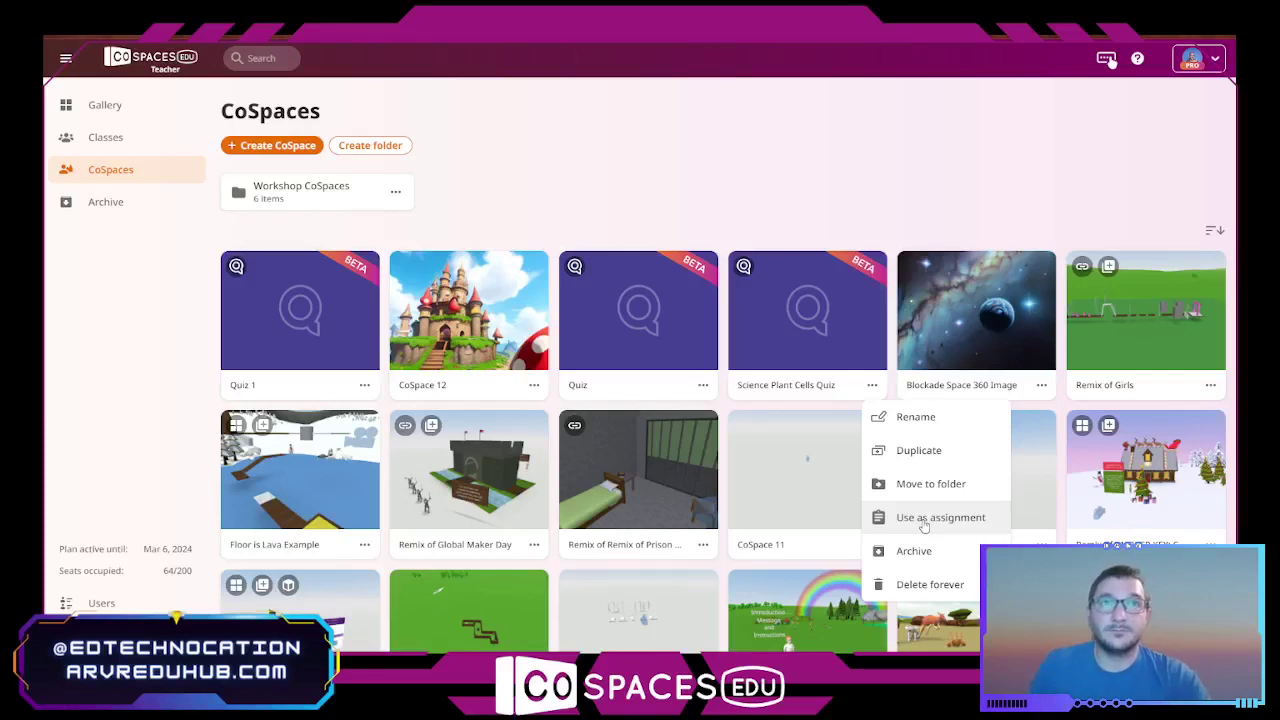
left_click(922, 523)
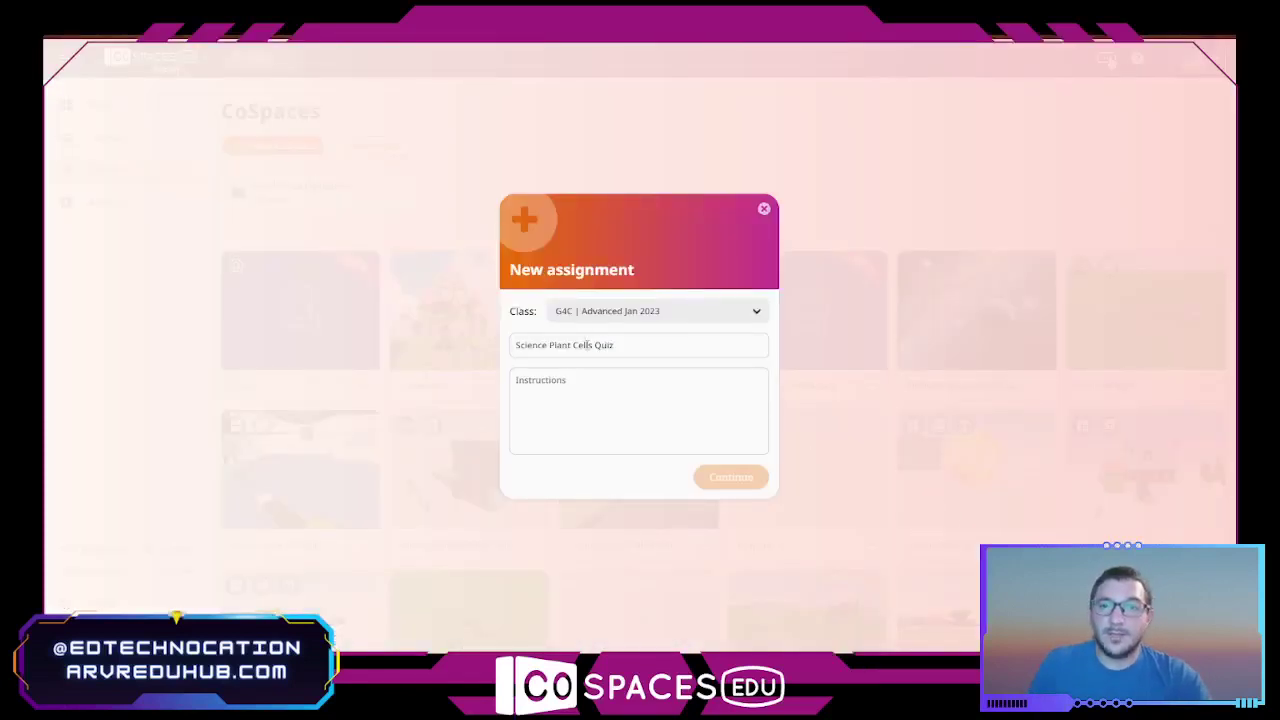
left_click(600, 312)
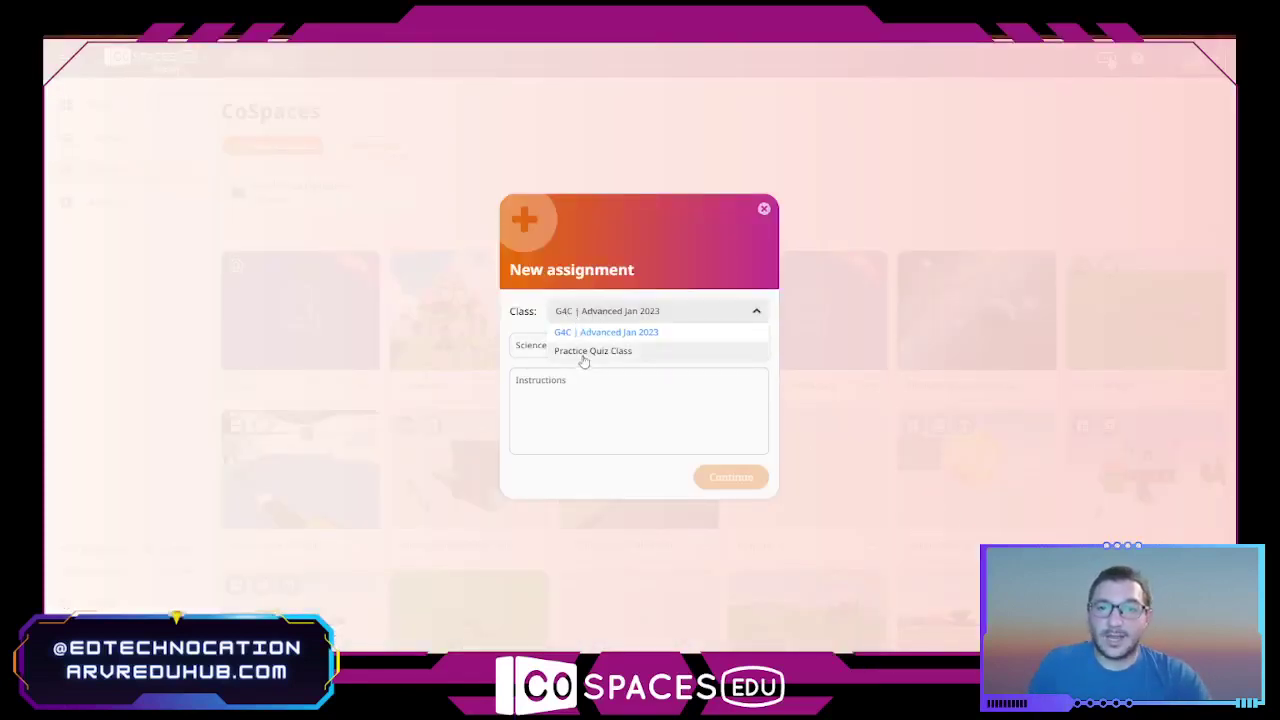
left_click(584, 352)
triple_click(629, 346)
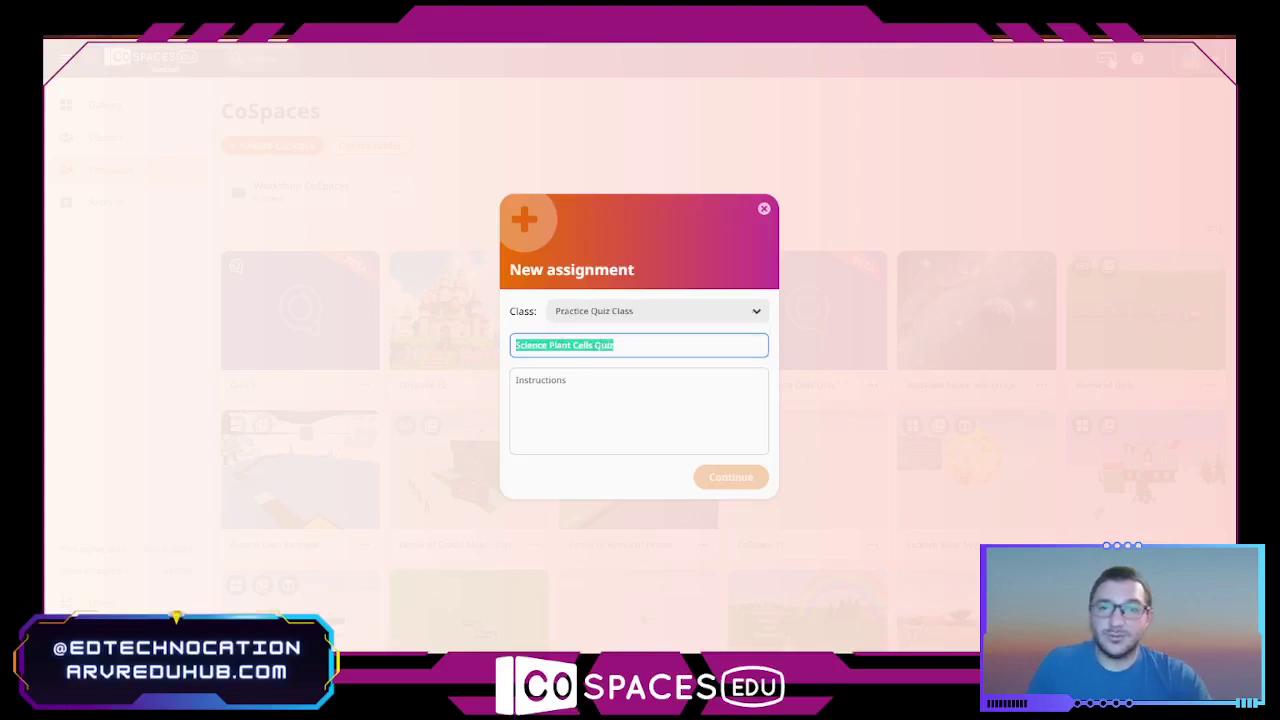
Step: Add the instructions "Take the quiz! Good luck!" to the new assignment and create it
left_click(587, 386)
type("Ta")
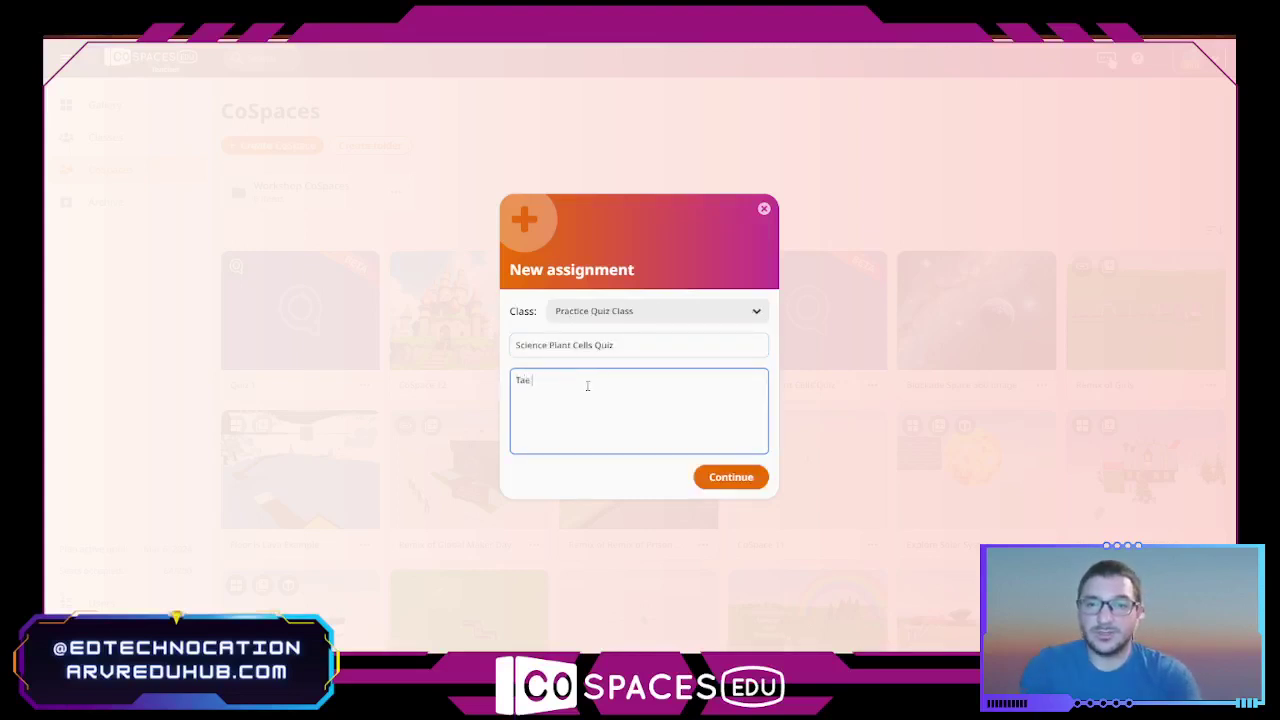
type("ke the quiz")
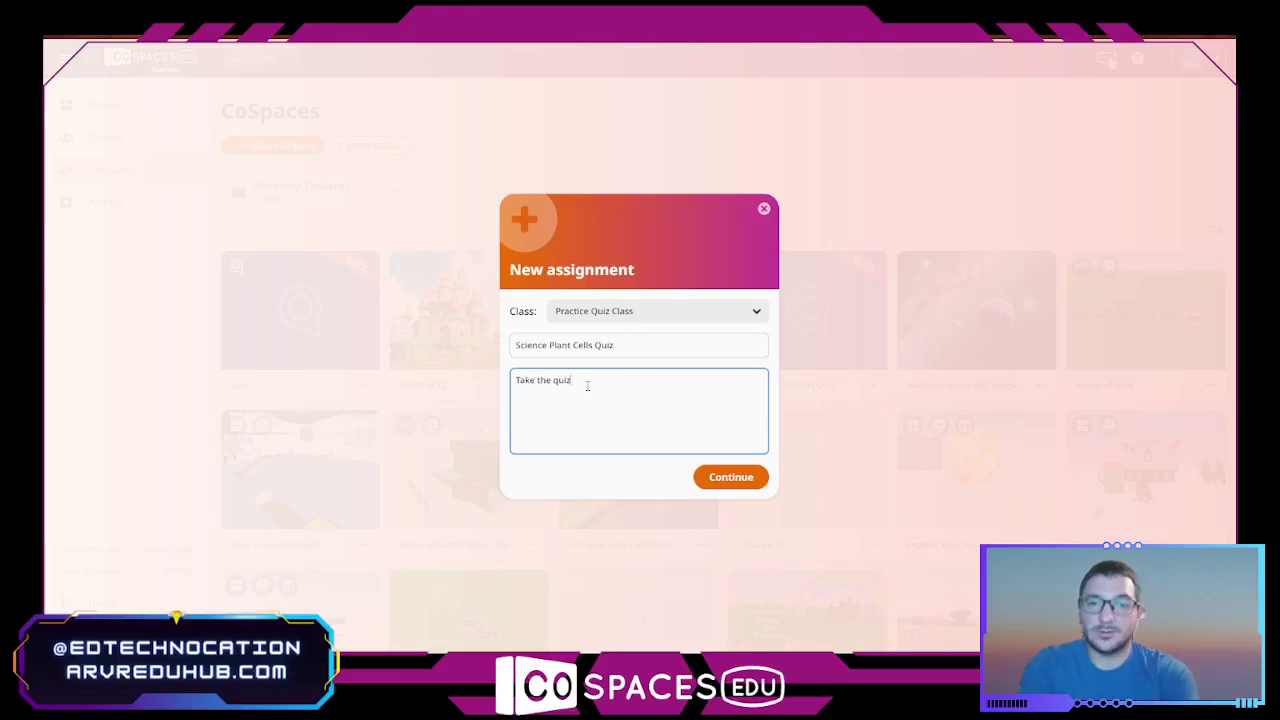
type("! Good lu")
key("BackSpace")
key("BackSpace")
key("BackSpace")
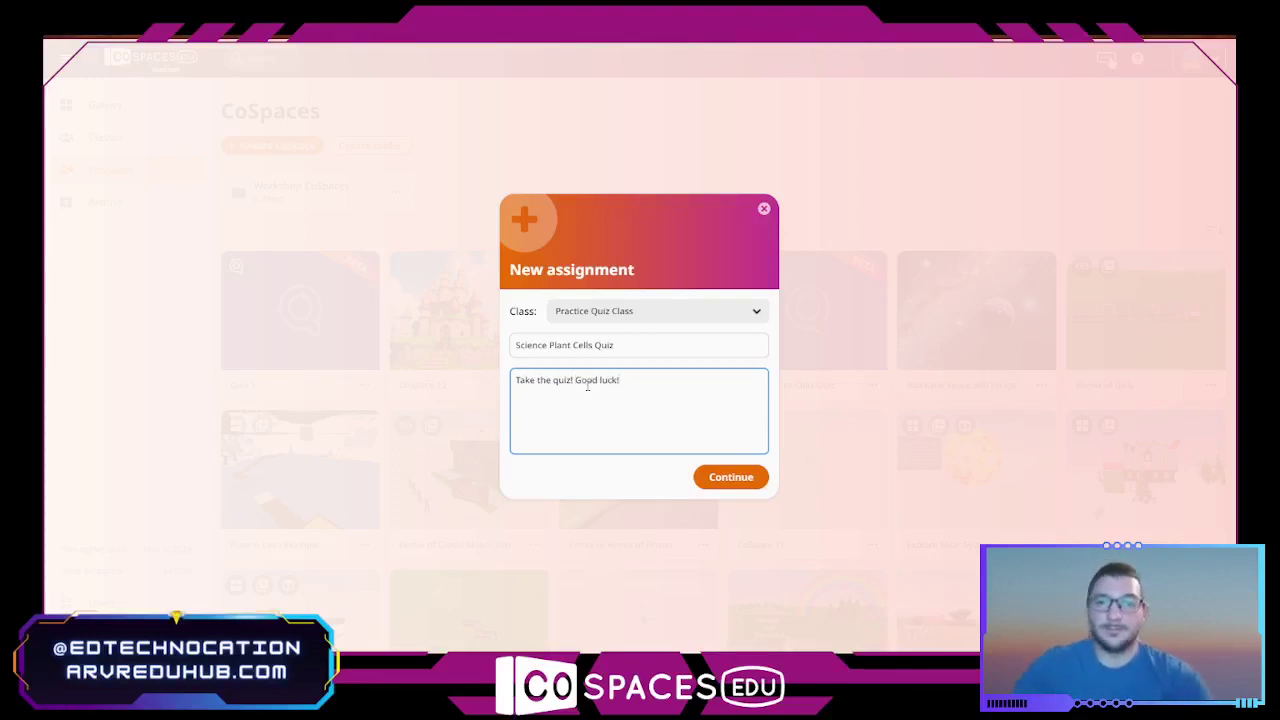
left_click(729, 479)
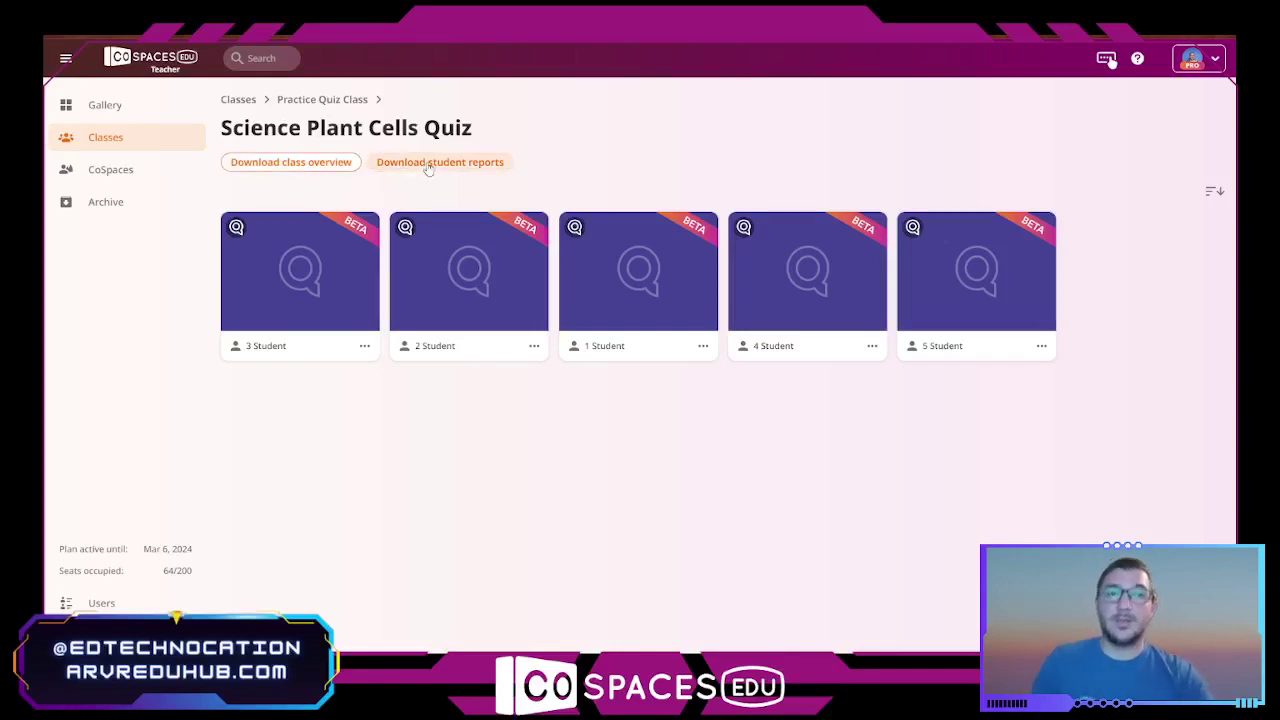
Step: View the student copies of Plant Cell Quiz 1 in the Practice Quiz Class, and log out of the teacher account
left_click(290, 100)
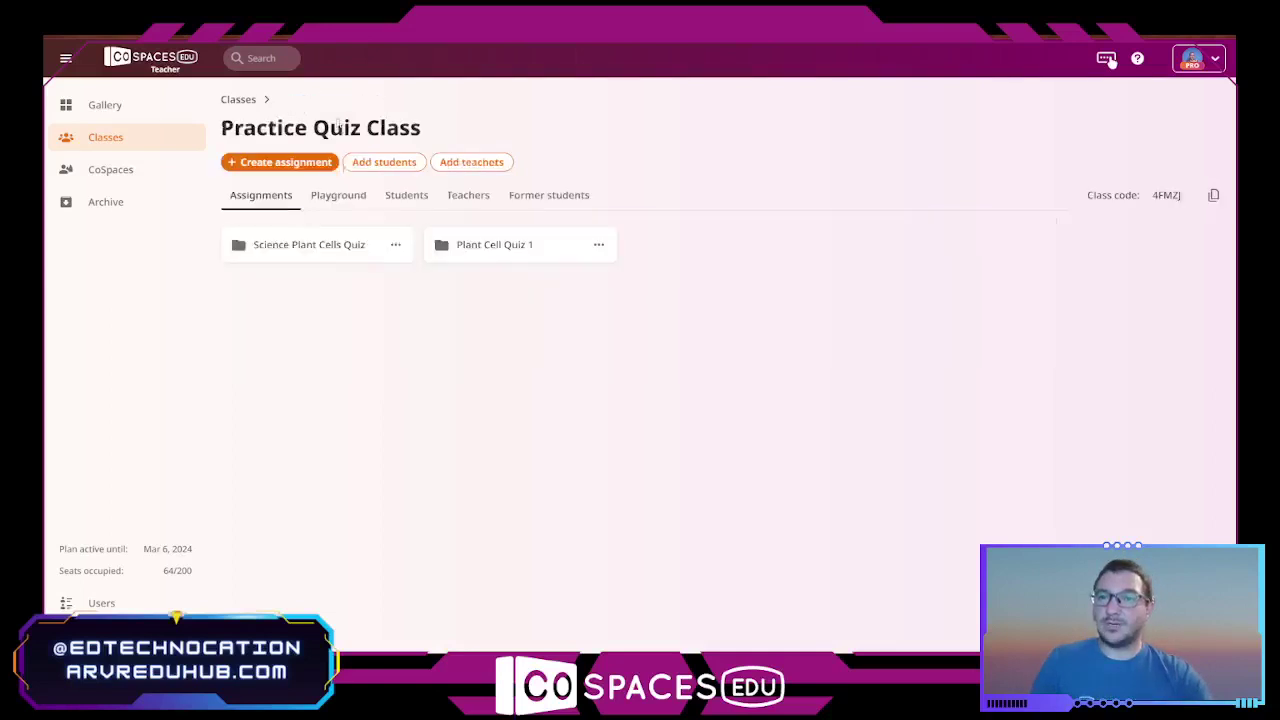
left_click(501, 250)
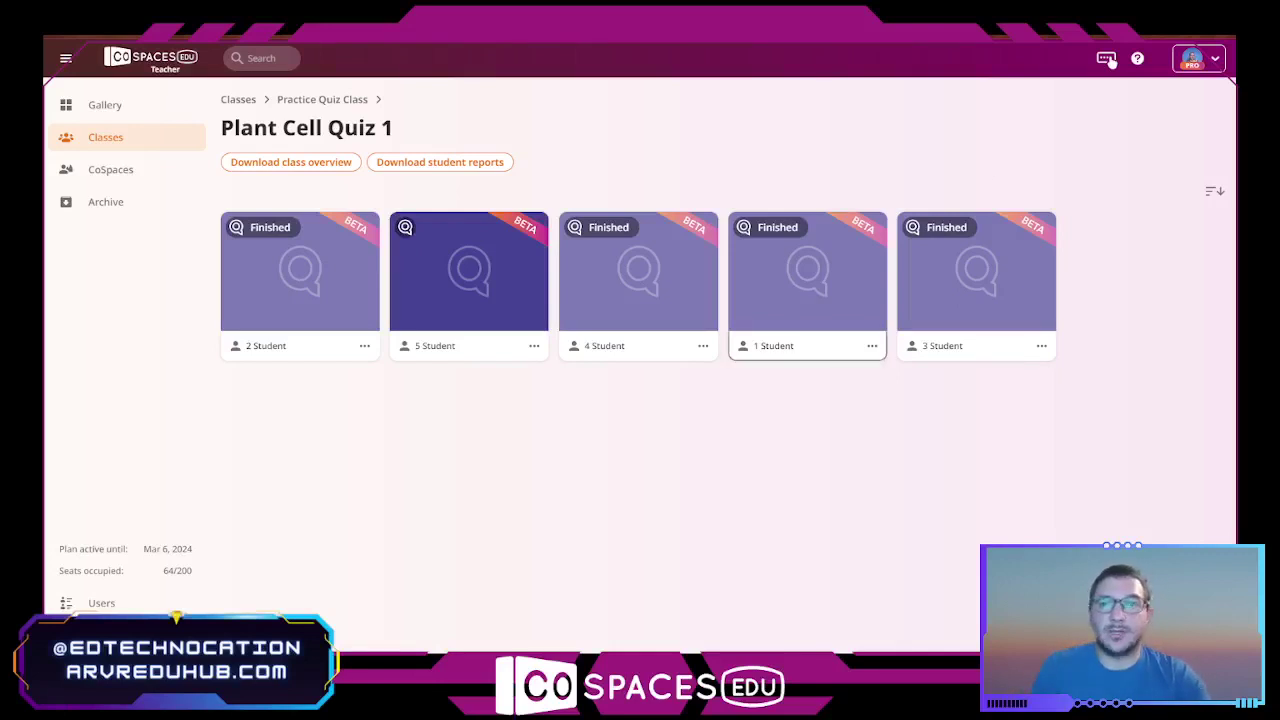
left_click(1195, 58)
left_click(1108, 245)
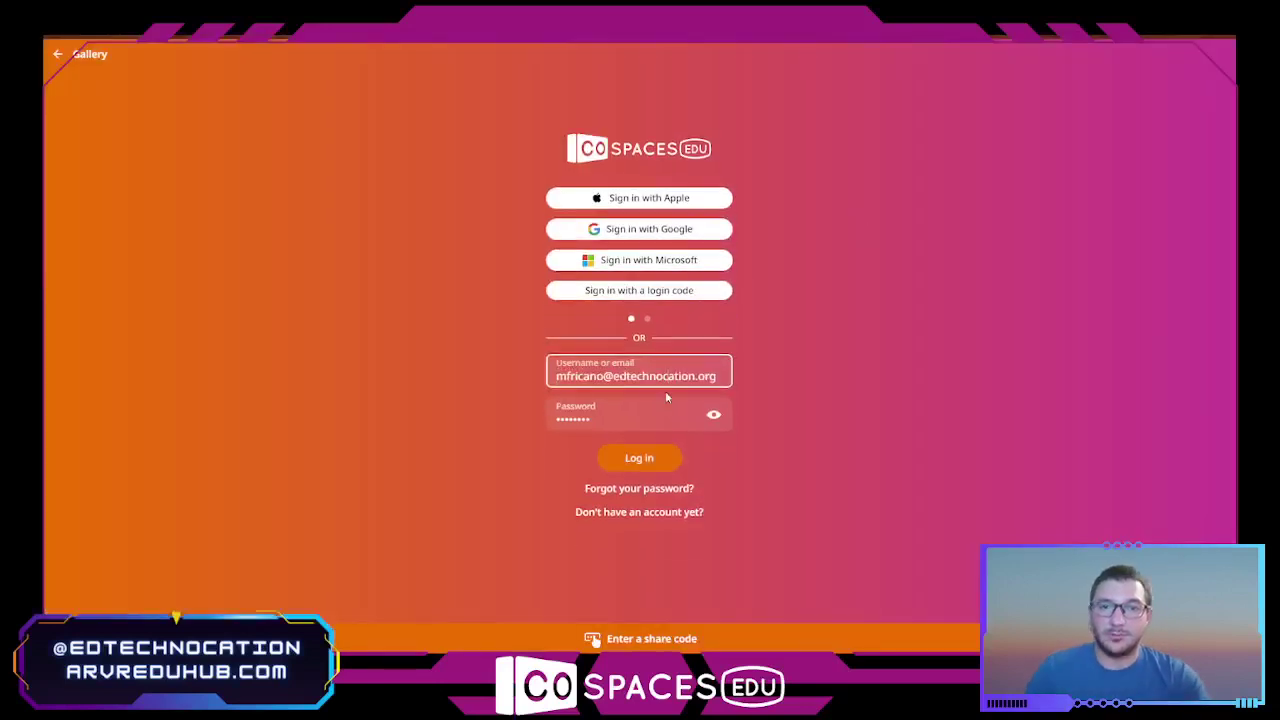
Step: Replace the saved login details with the student's username and account password, and log in
key("ctrl+a")
key("BackSpace")
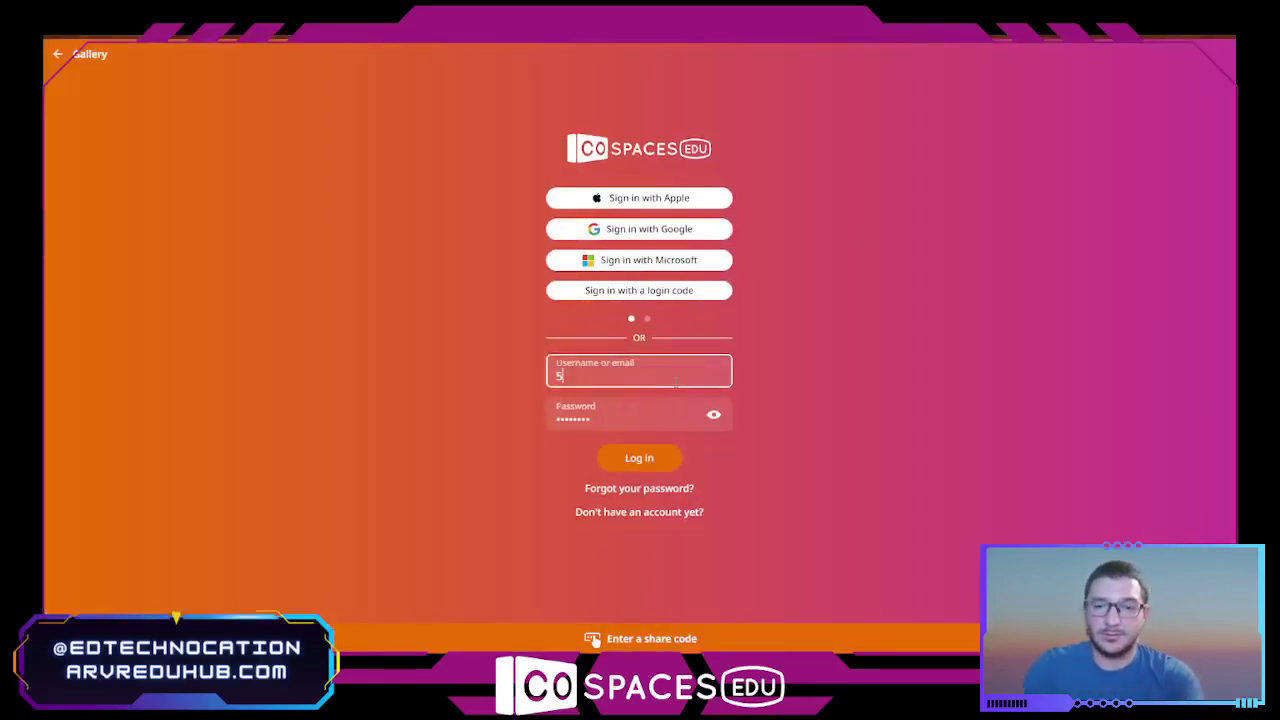
type("5edtechnocation")
key("Tab")
key("BackSpace")
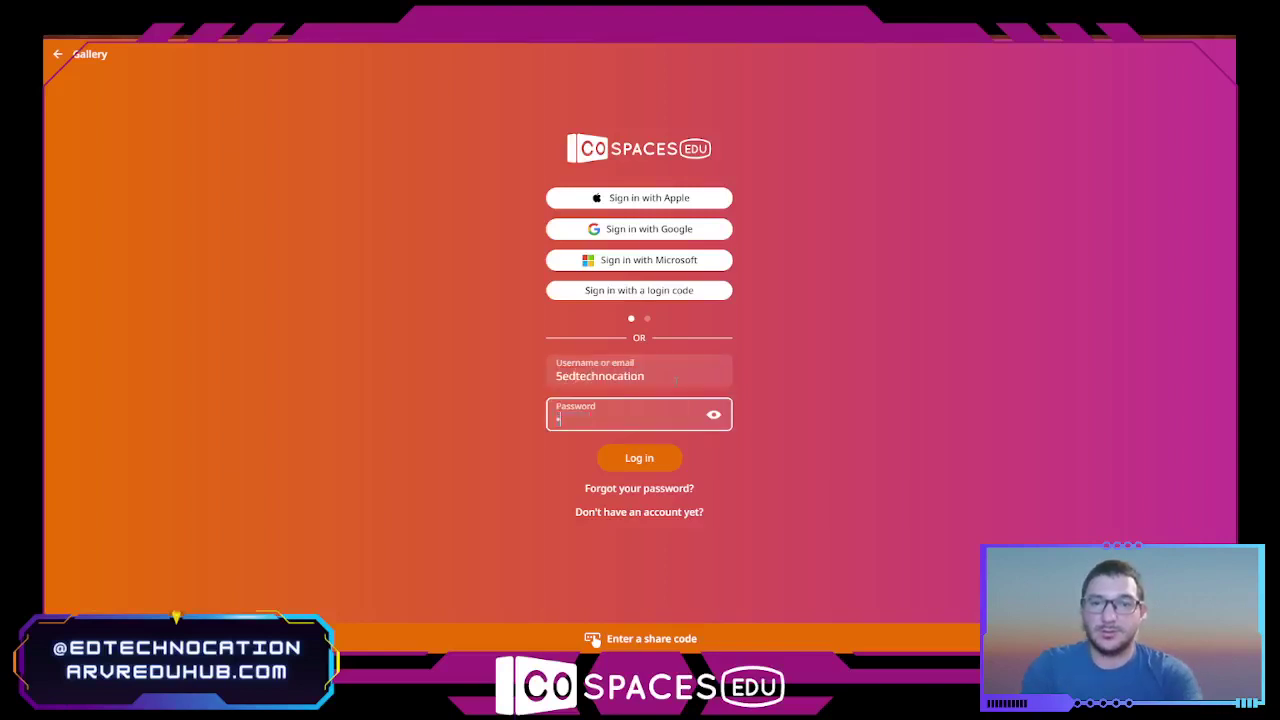
type("•••••••")
key("Return")
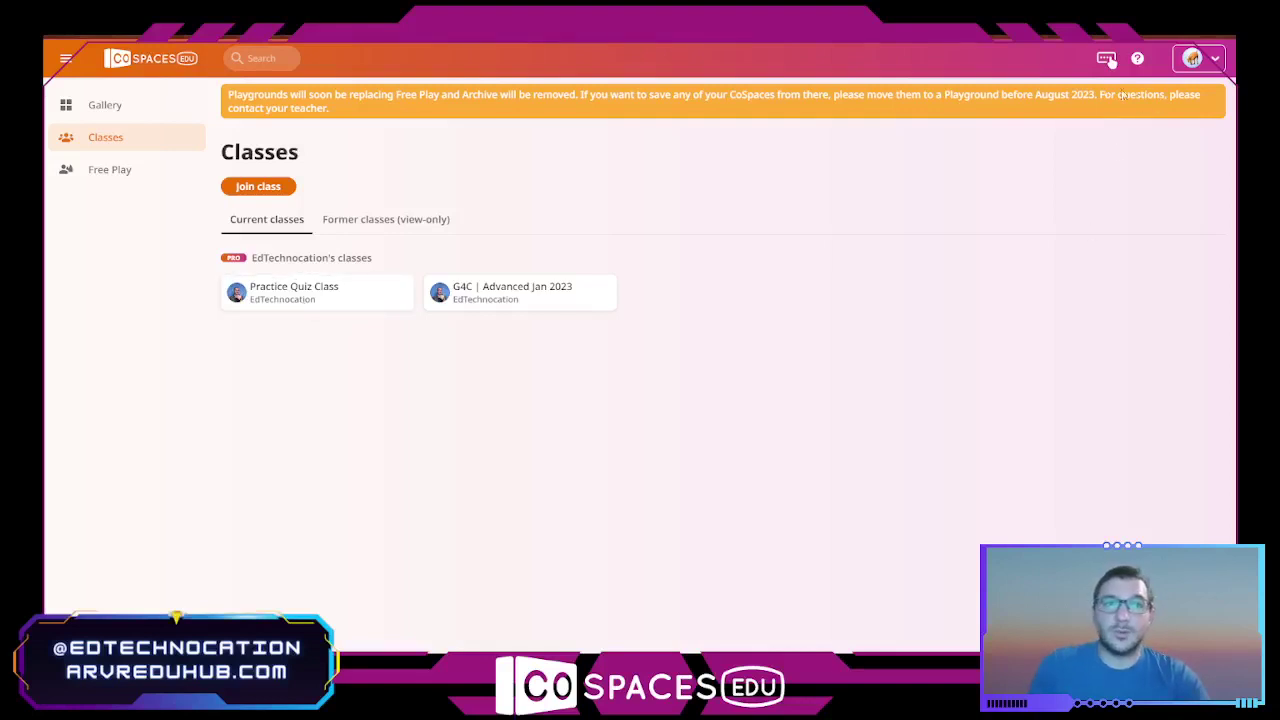
Step: Open Plant Cell Quiz 1 from the Practice Quiz Class, accepting the beta feature notice and dismissing the assignment instructions
left_click(316, 291)
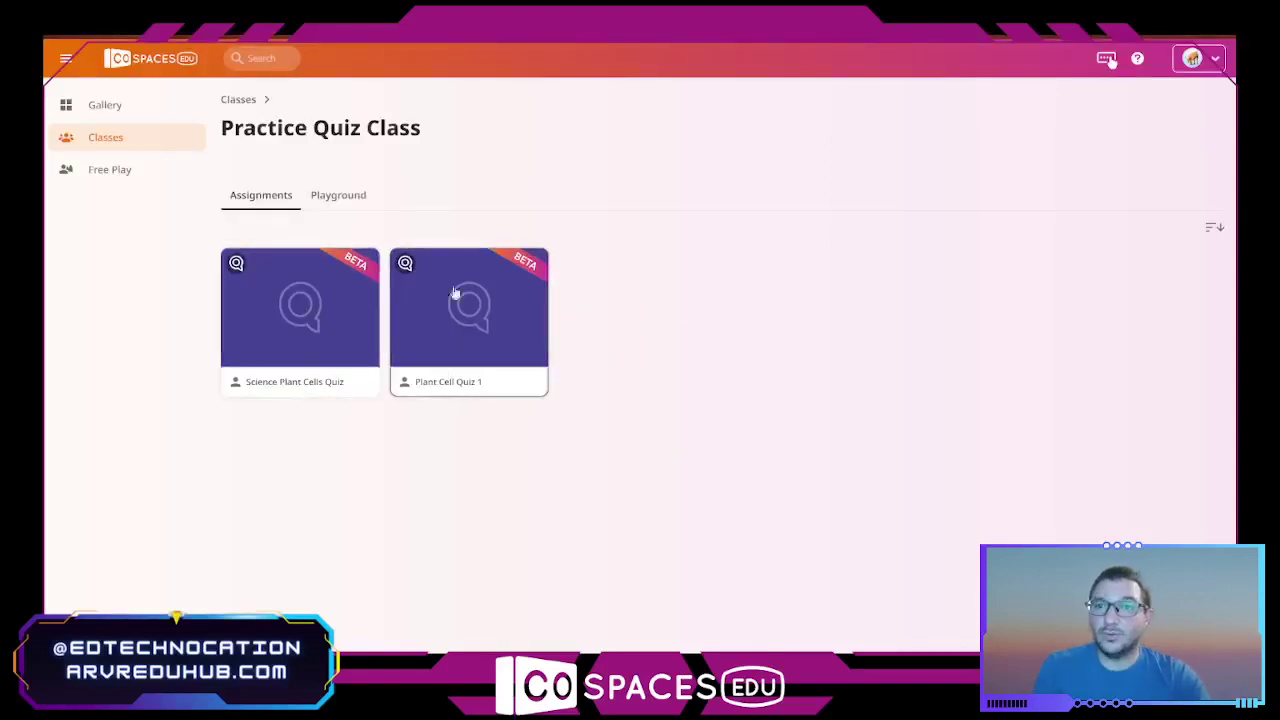
left_click(494, 325)
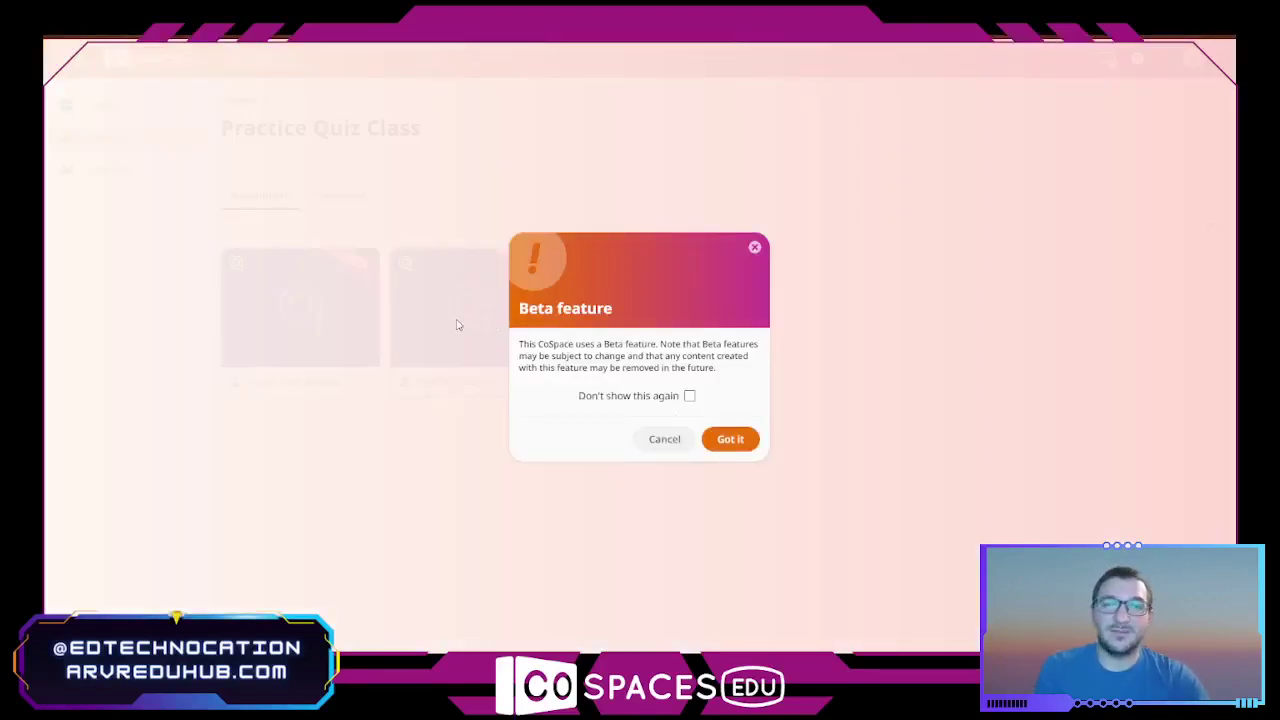
left_click(749, 442)
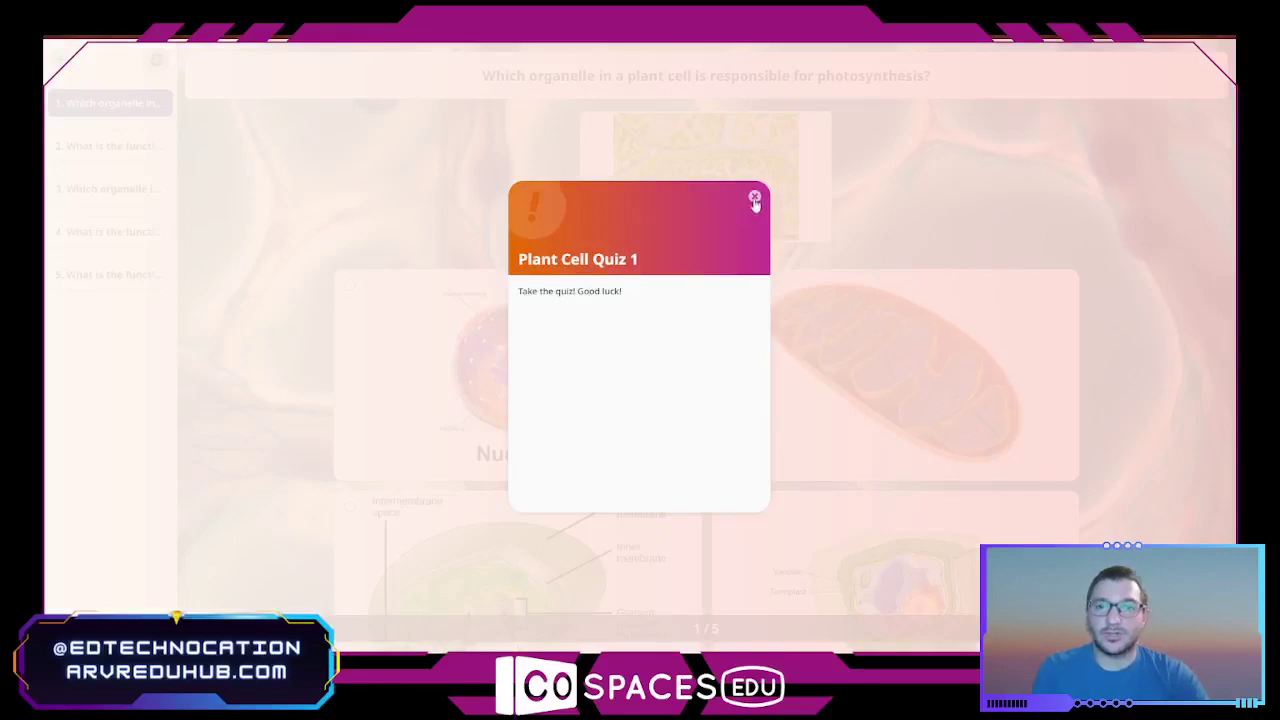
left_click(755, 198)
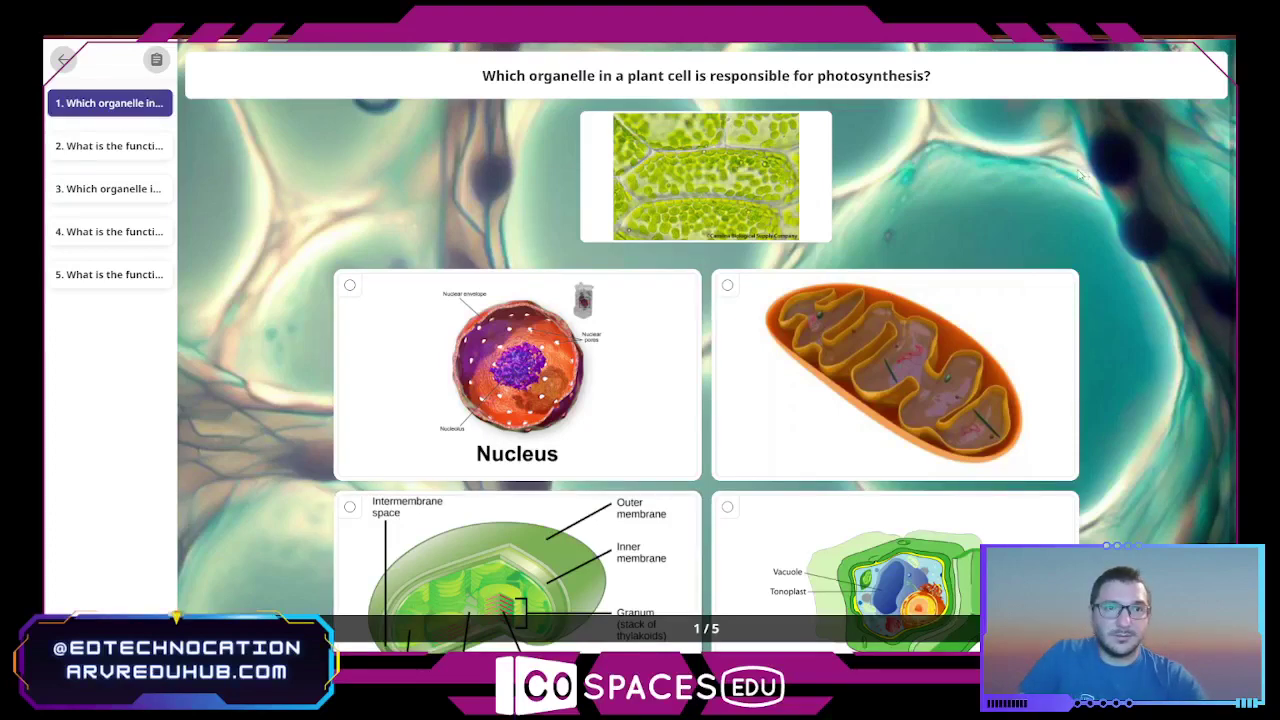
Step: Answer with the chloroplast picture for photosynthesis, "To store nutrients in the cell" for the cell wall, and "To produce energy" for vacuole and mitochondria
scroll(1208, 178, "down", 1)
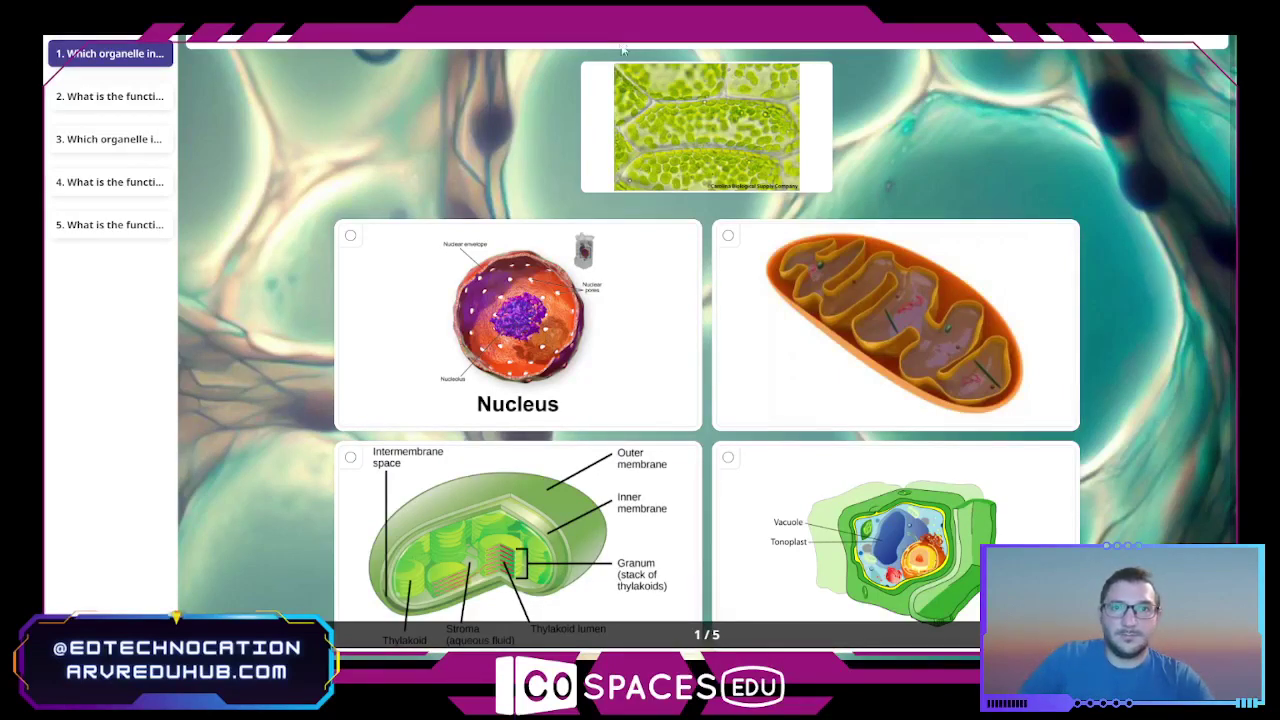
scroll(622, 48, "up", 1)
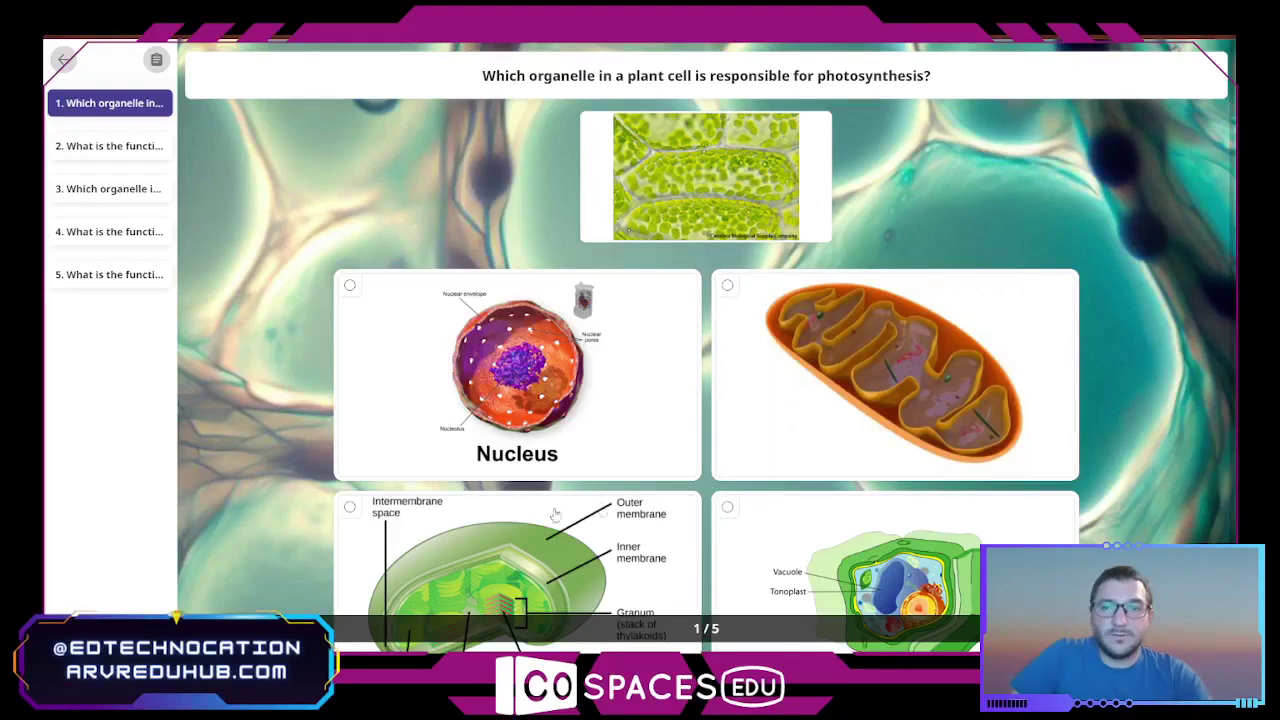
left_click(472, 550)
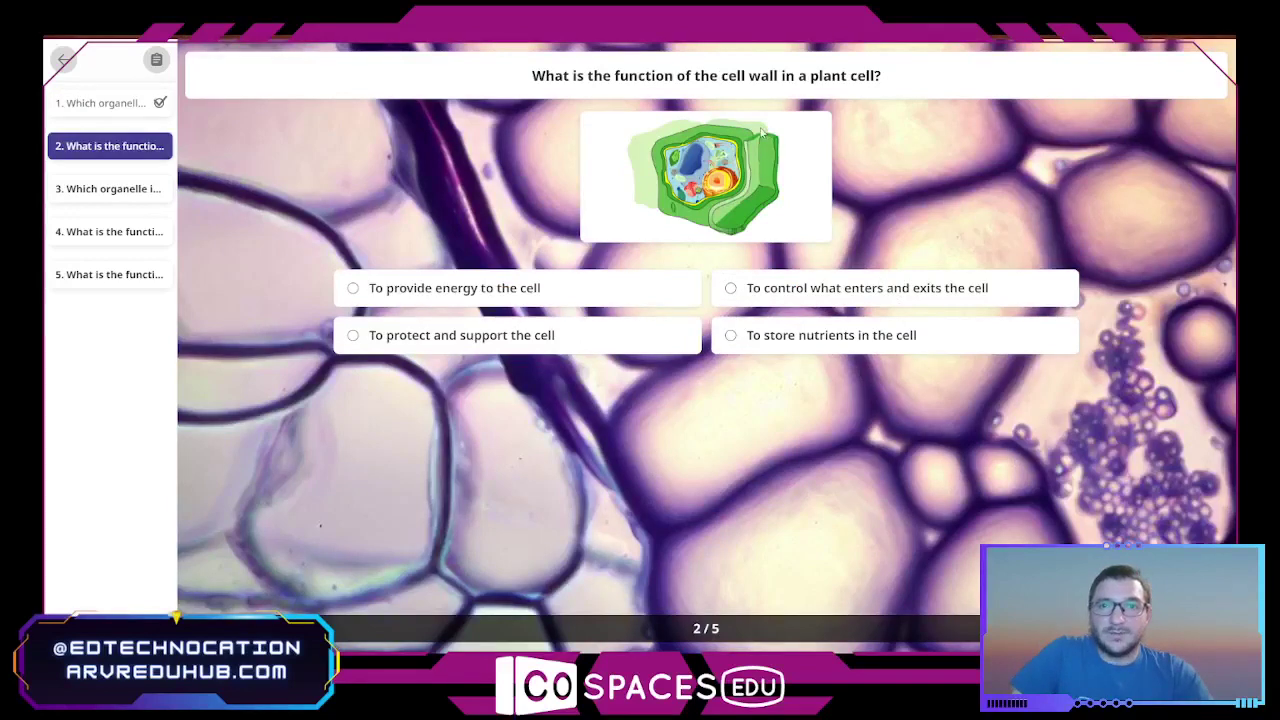
left_click(834, 345)
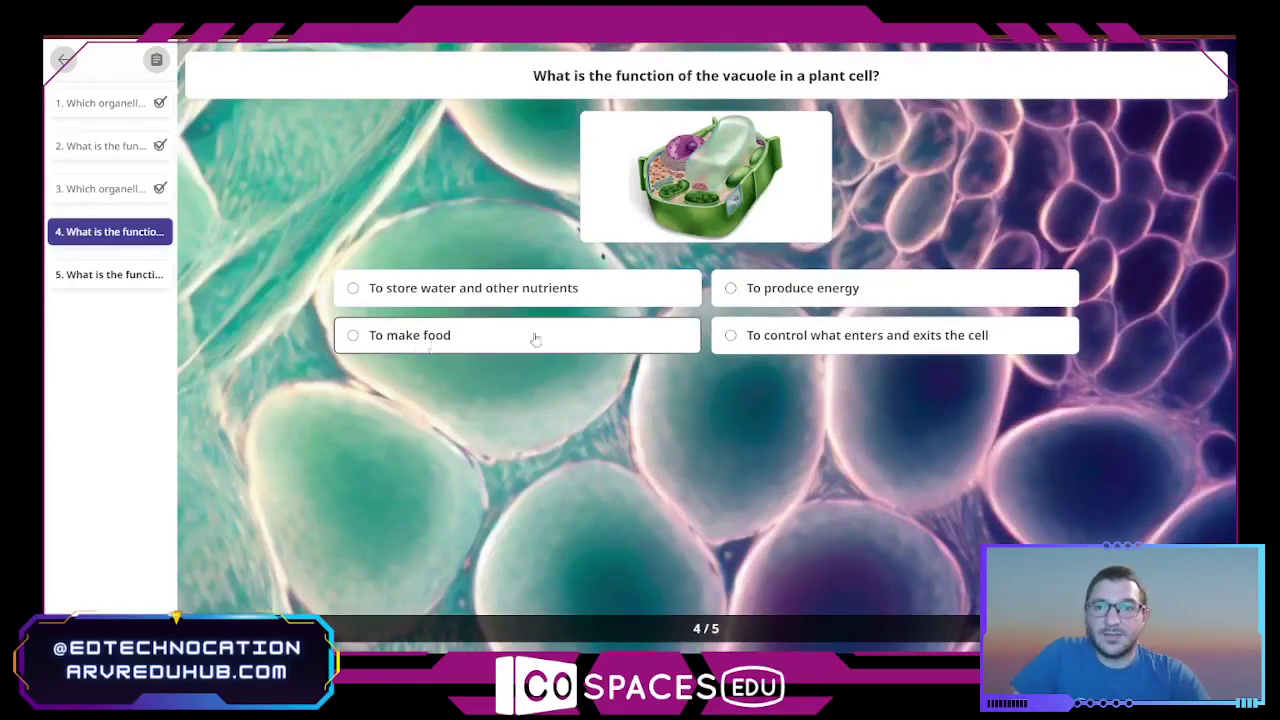
left_click(862, 289)
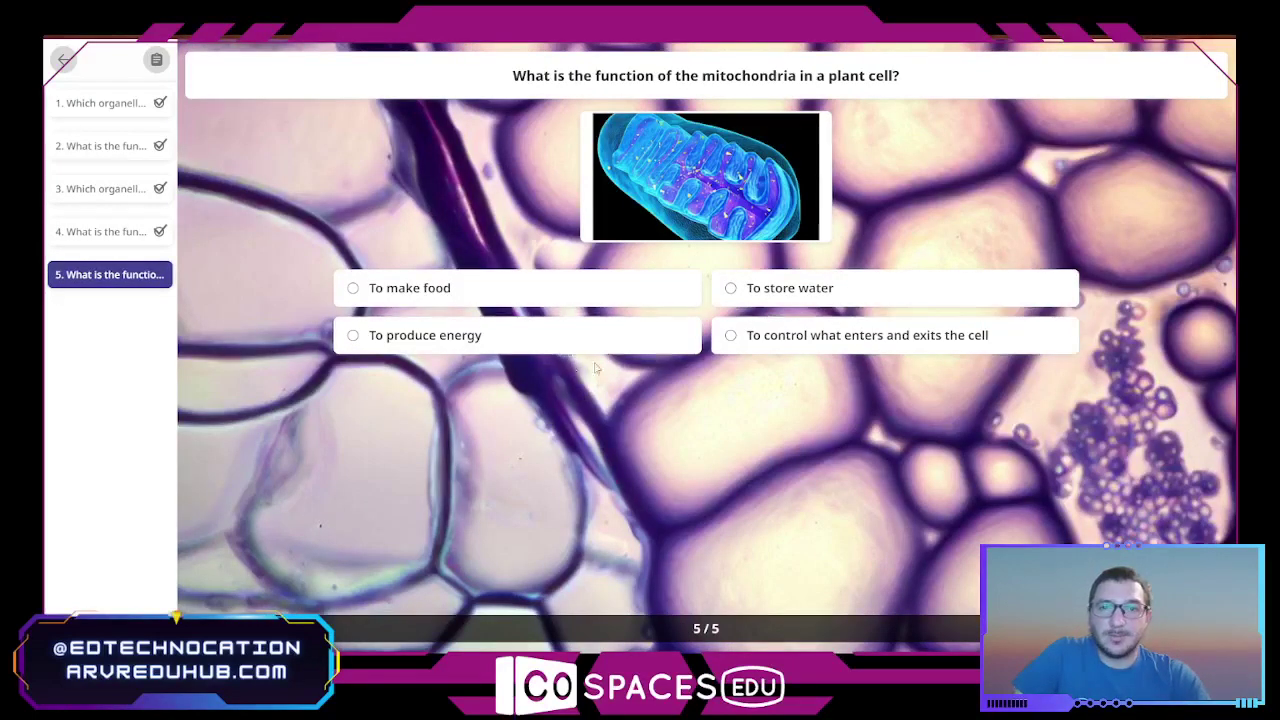
left_click(475, 345)
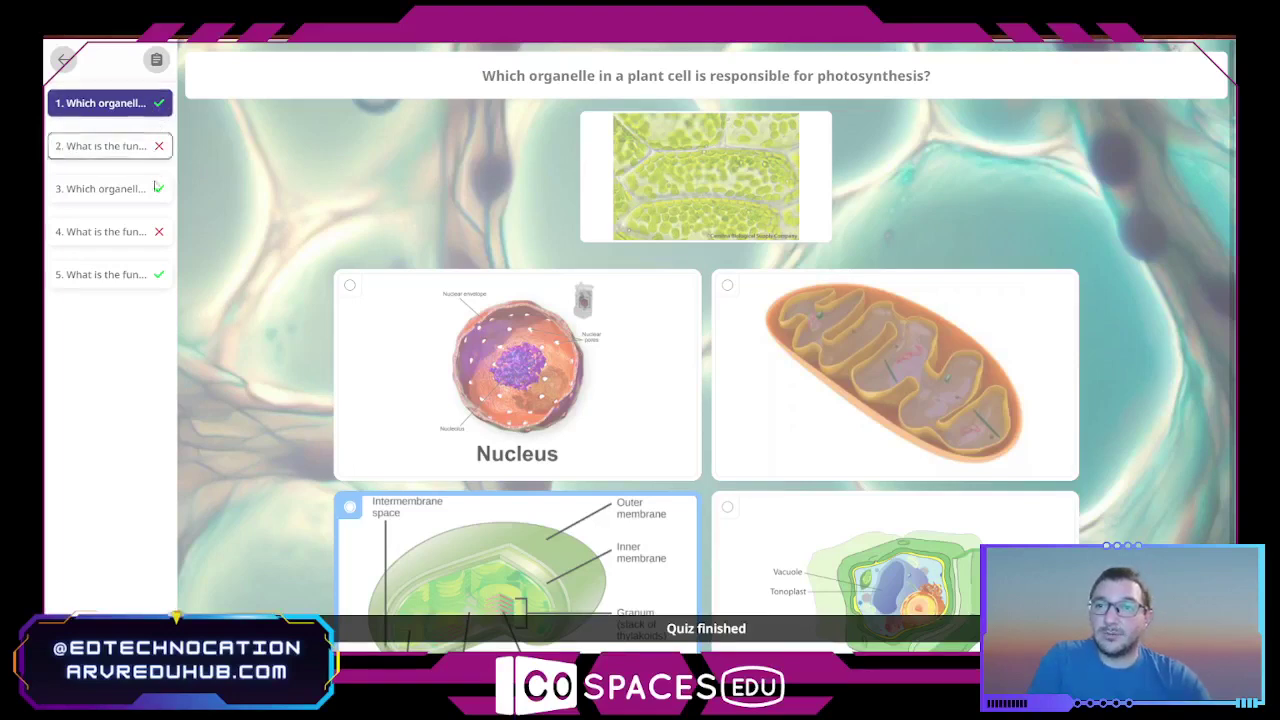
Step: Review the assignment instructions and the marked answers to questions 2, 3 and 5, and return to the class assignments
left_click(157, 60)
left_click(753, 199)
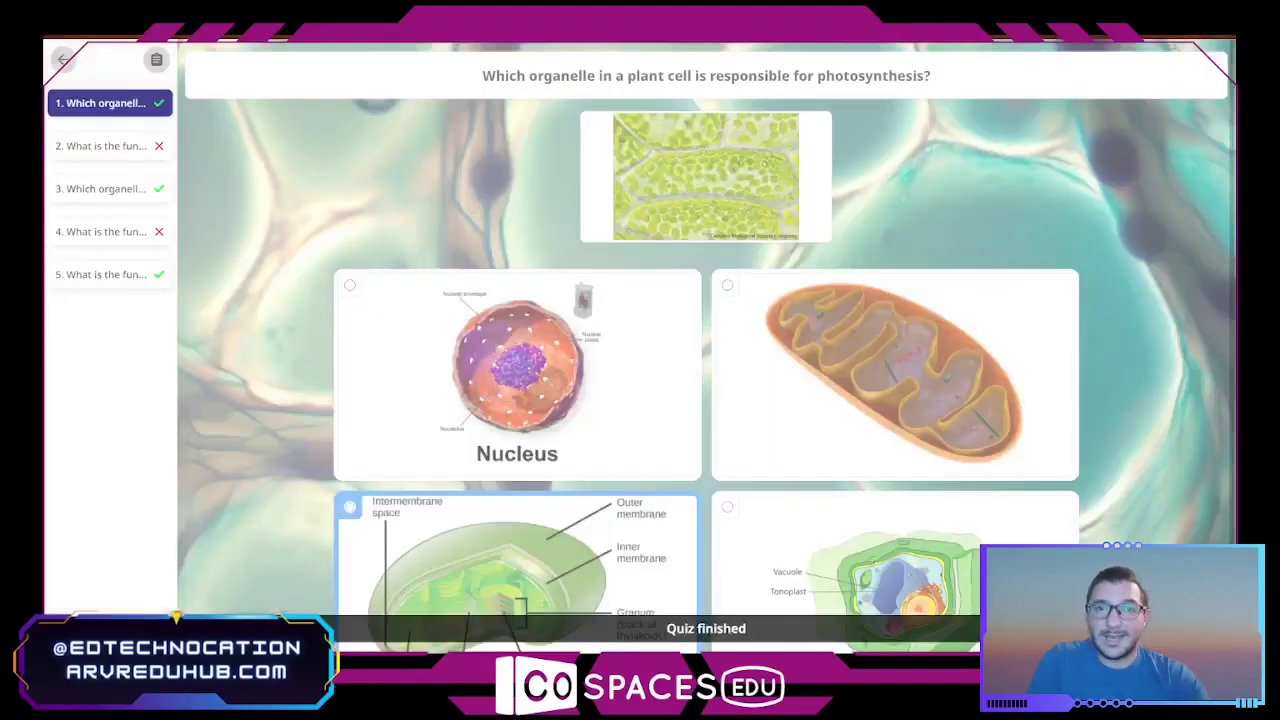
left_click(100, 161)
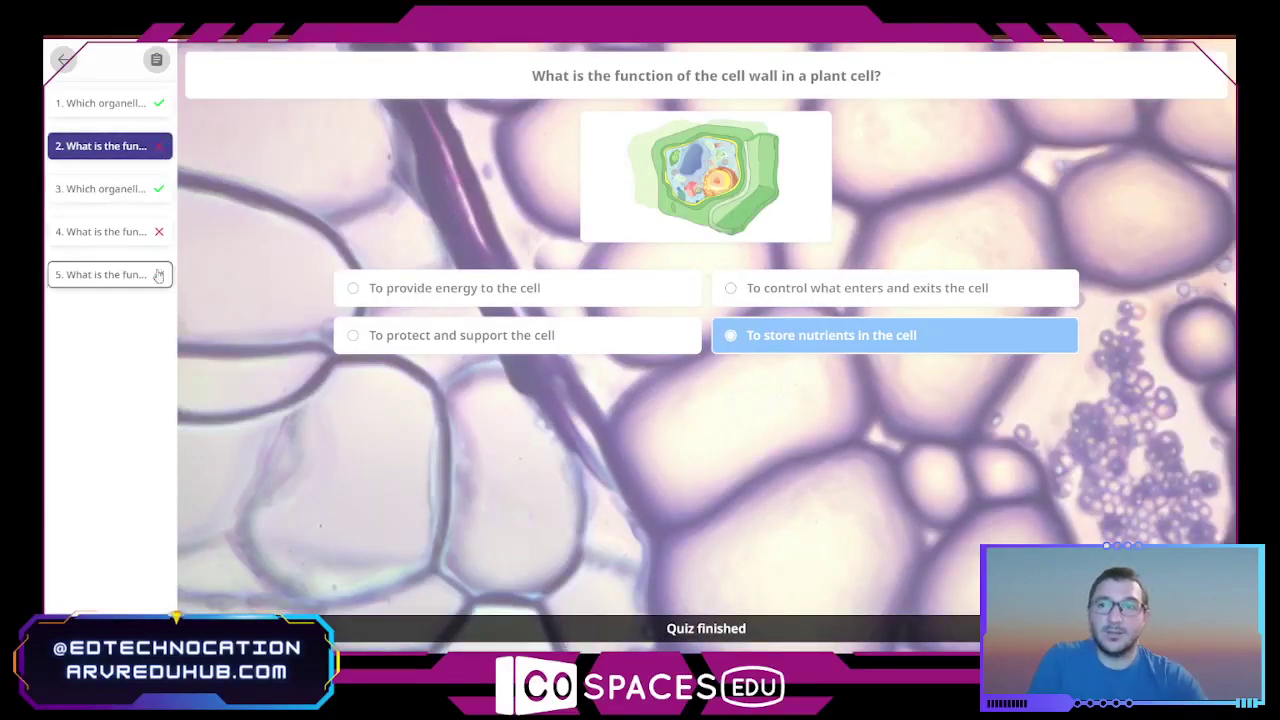
left_click(157, 190)
left_click(150, 276)
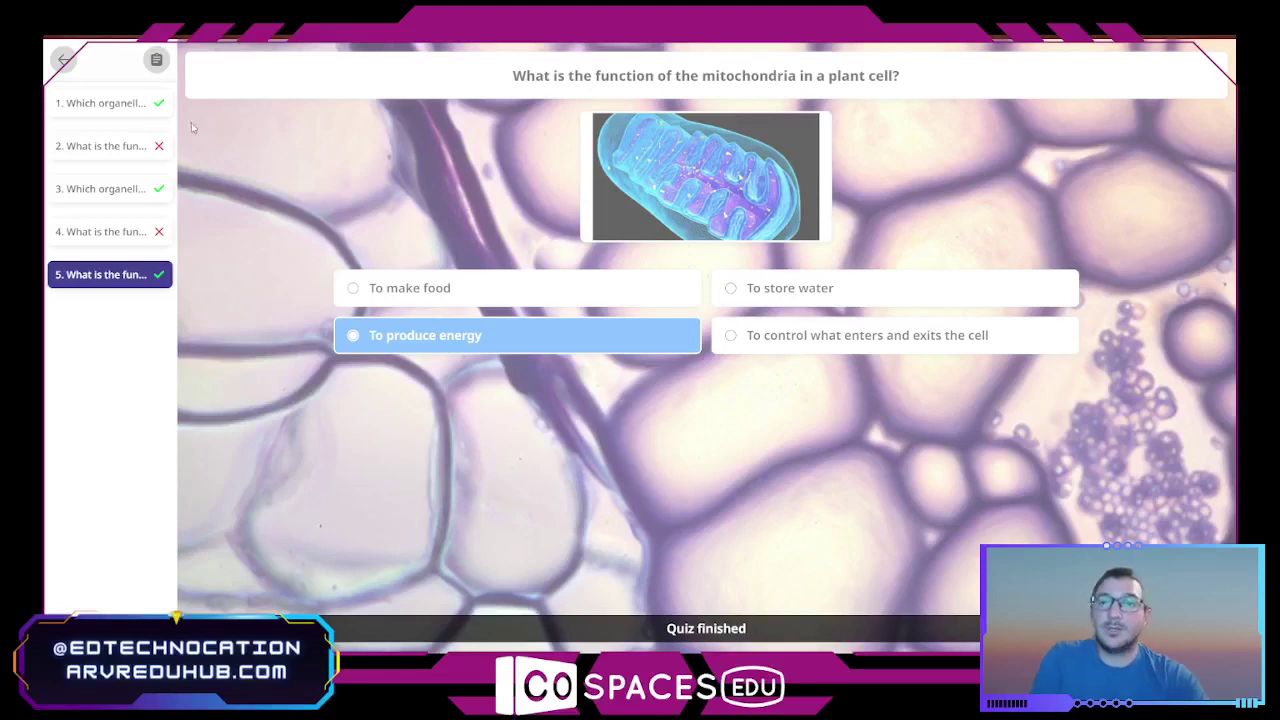
left_click(62, 60)
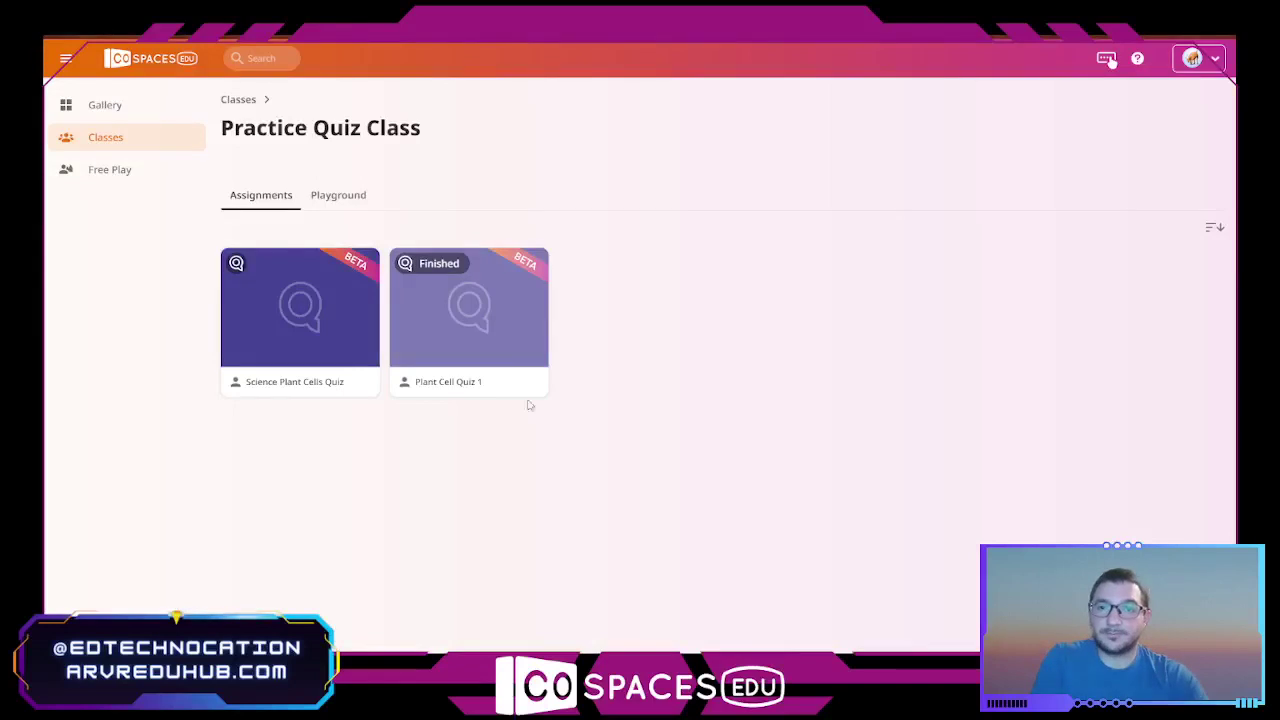
Step: Reopen the finished Plant Cell Quiz 1, return to the class assignments, and log out of the student account
left_click(498, 322)
left_click(730, 439)
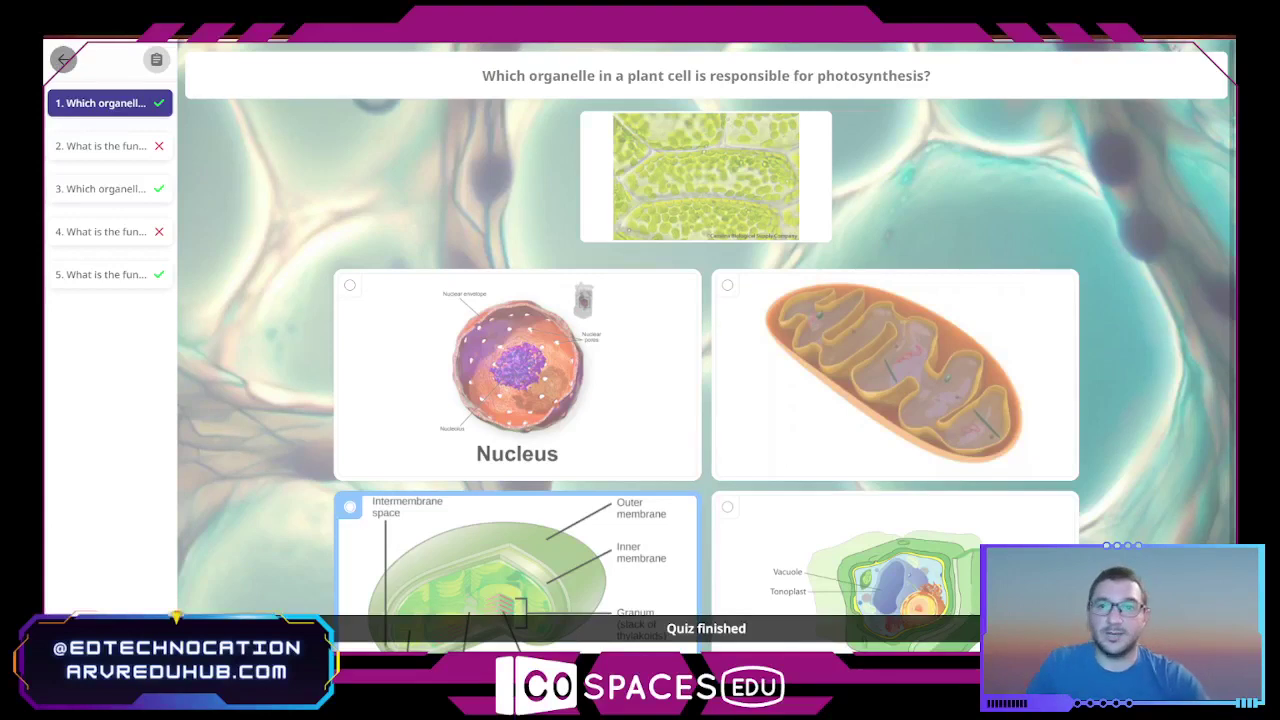
left_click(64, 60)
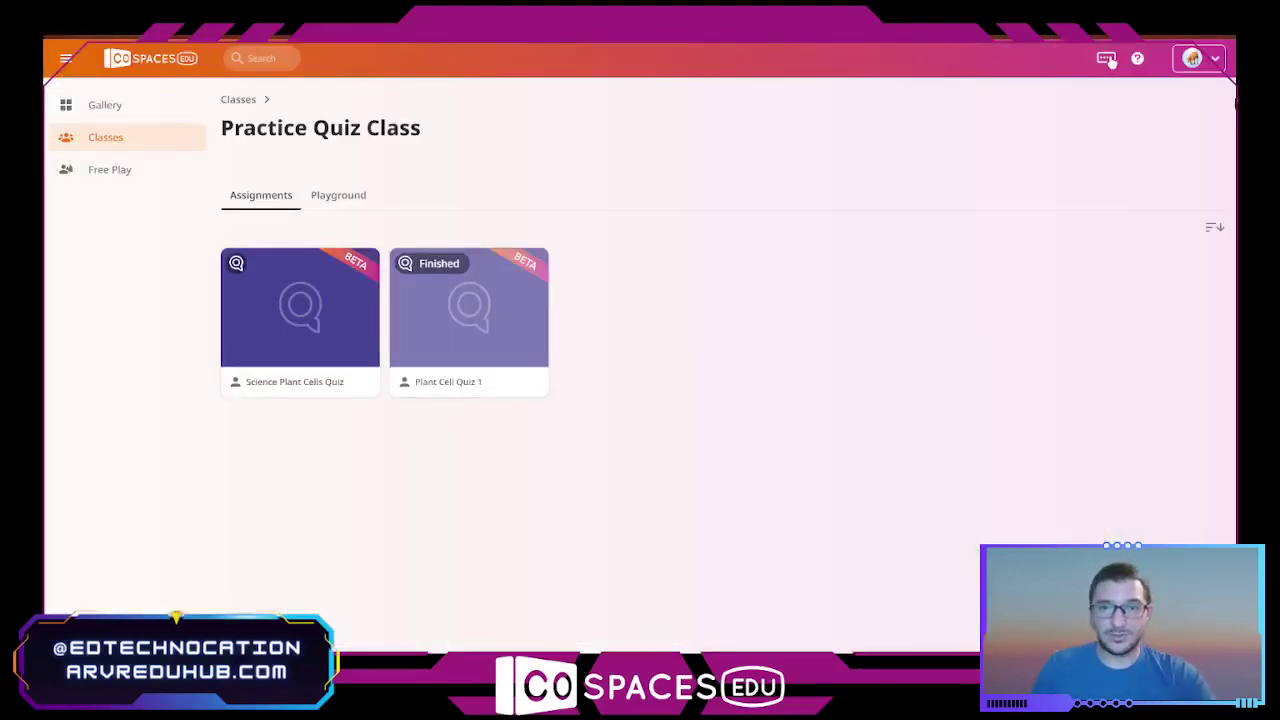
left_click(1200, 60)
left_click(1108, 203)
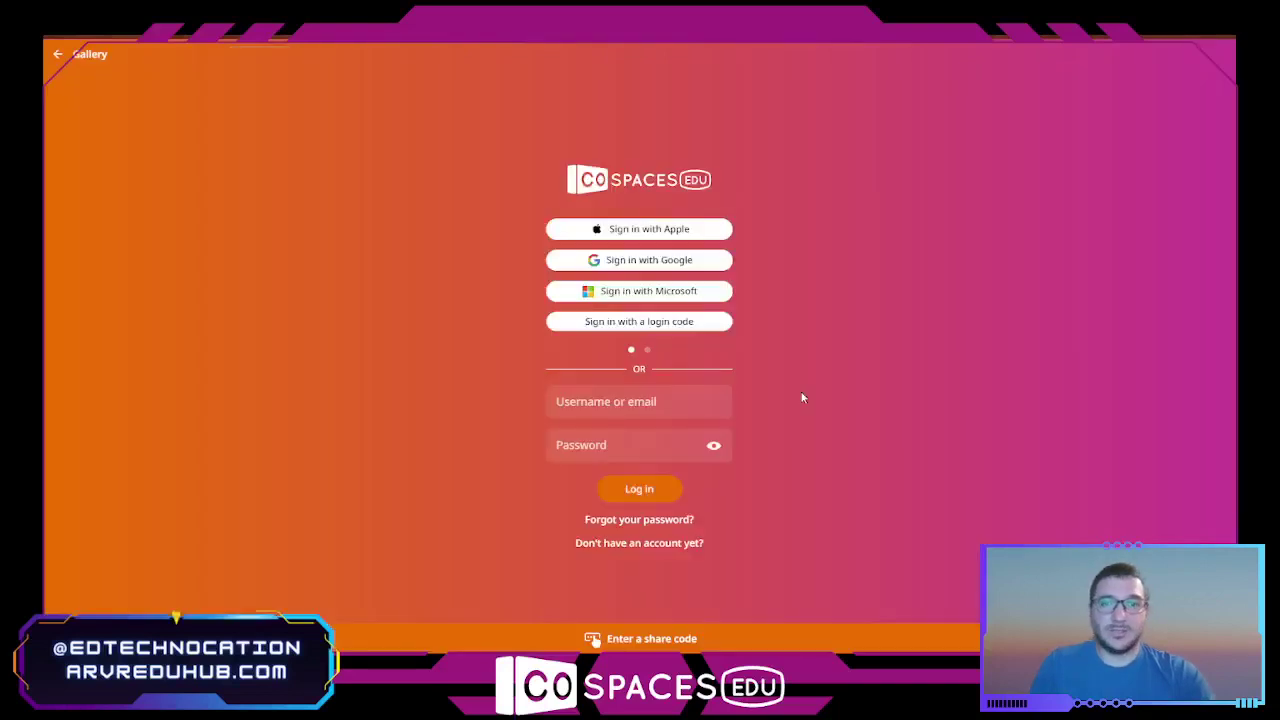
Step: Log in to the teacher account and open Plant Cell Quiz 1 in the Practice Quiz Class
left_click(647, 490)
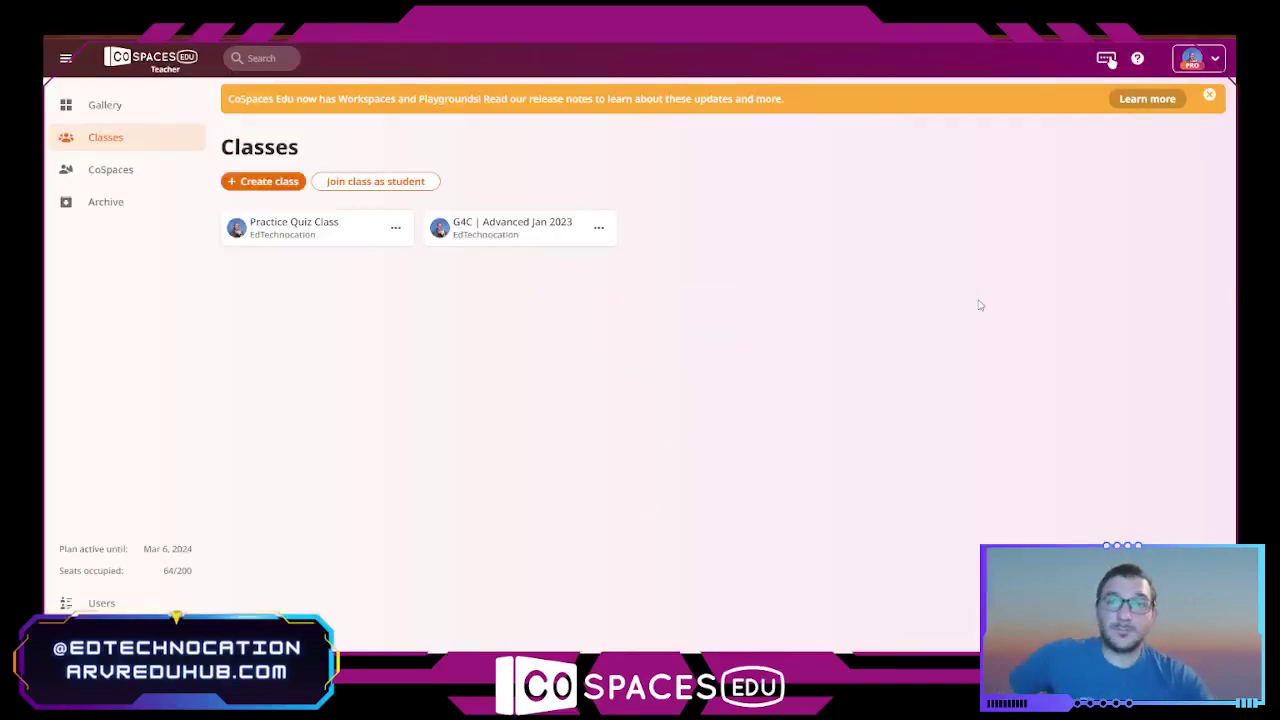
left_click(320, 240)
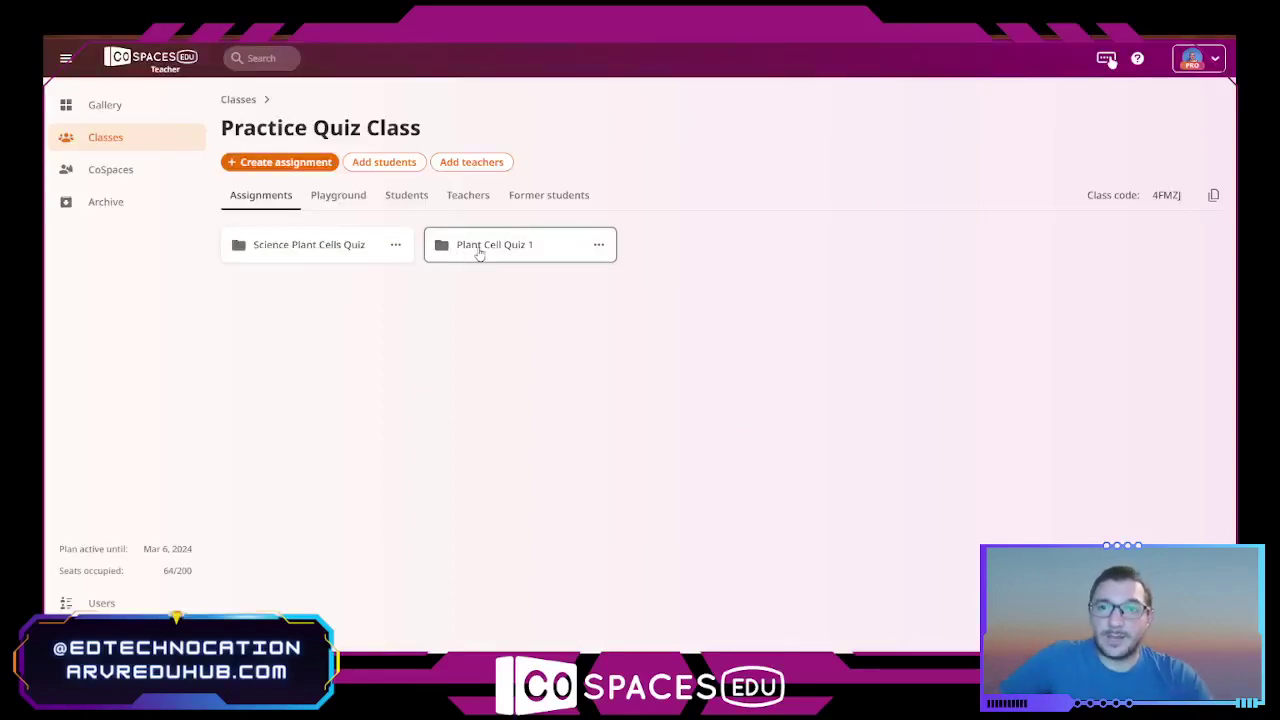
left_click(479, 254)
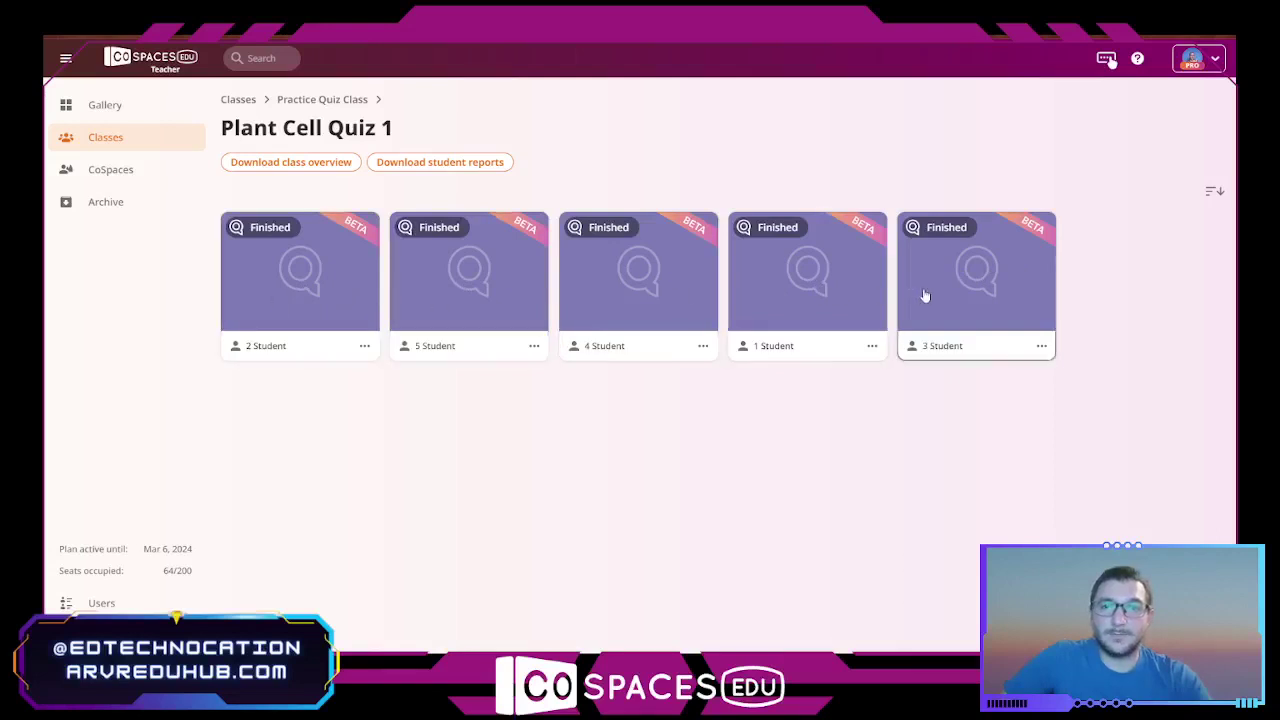
Step: Download the student reports and the class overview for Plant Cell Quiz 1
left_click(406, 165)
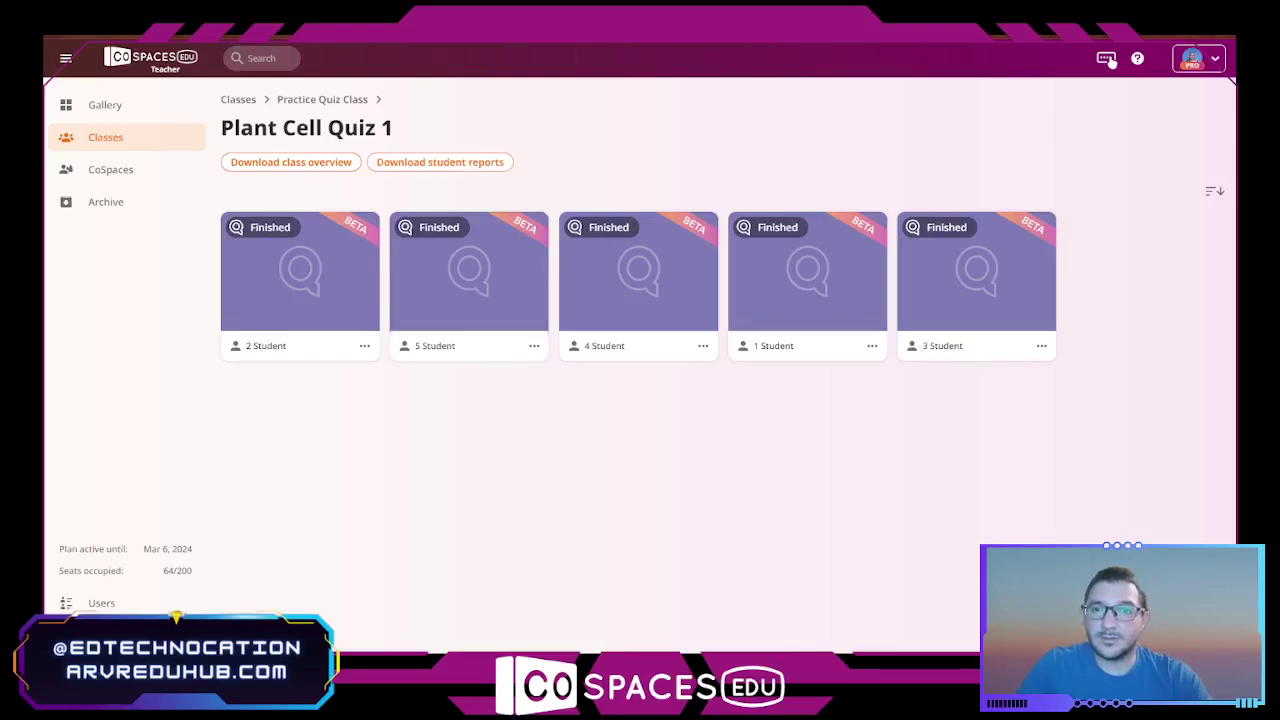
left_click(318, 167)
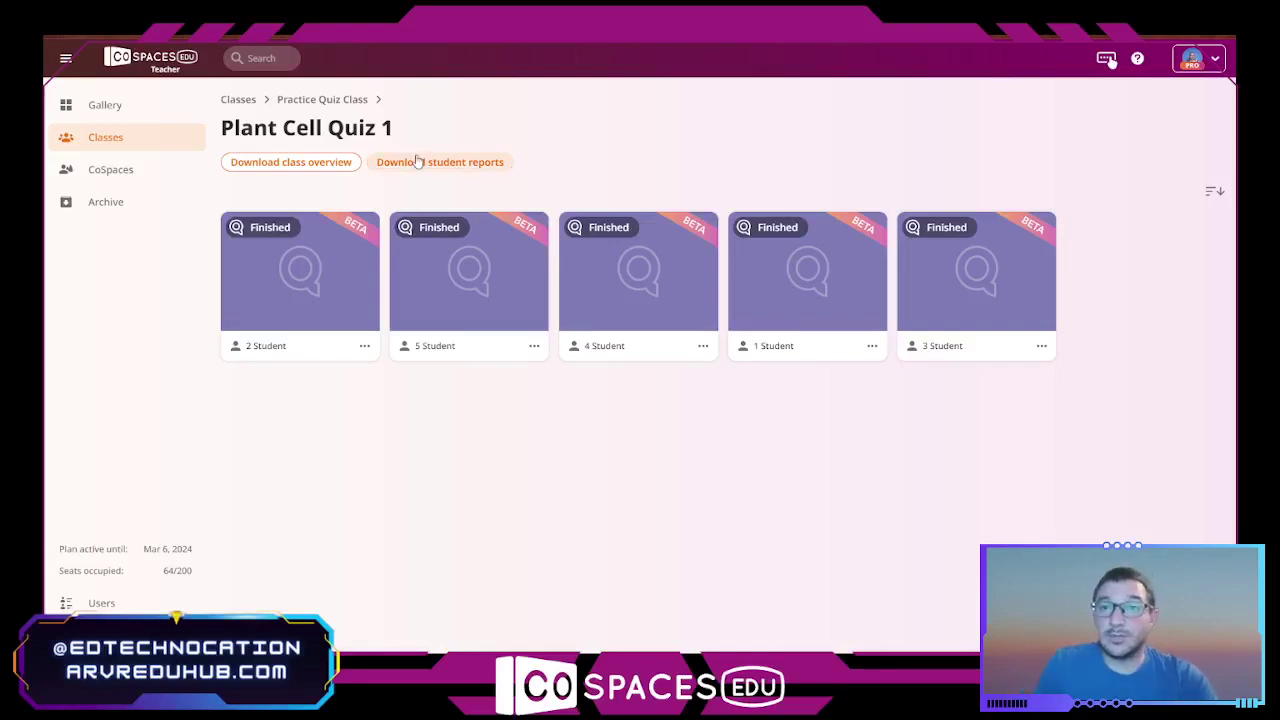
left_click(378, 166)
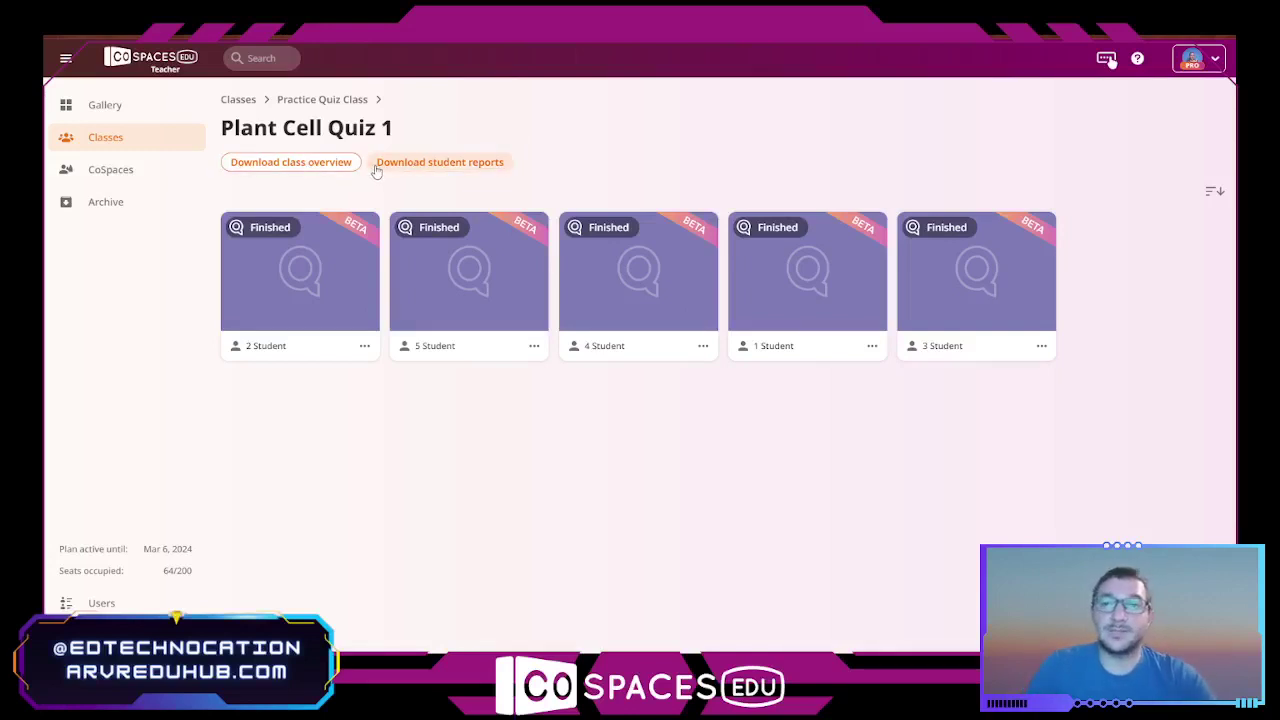
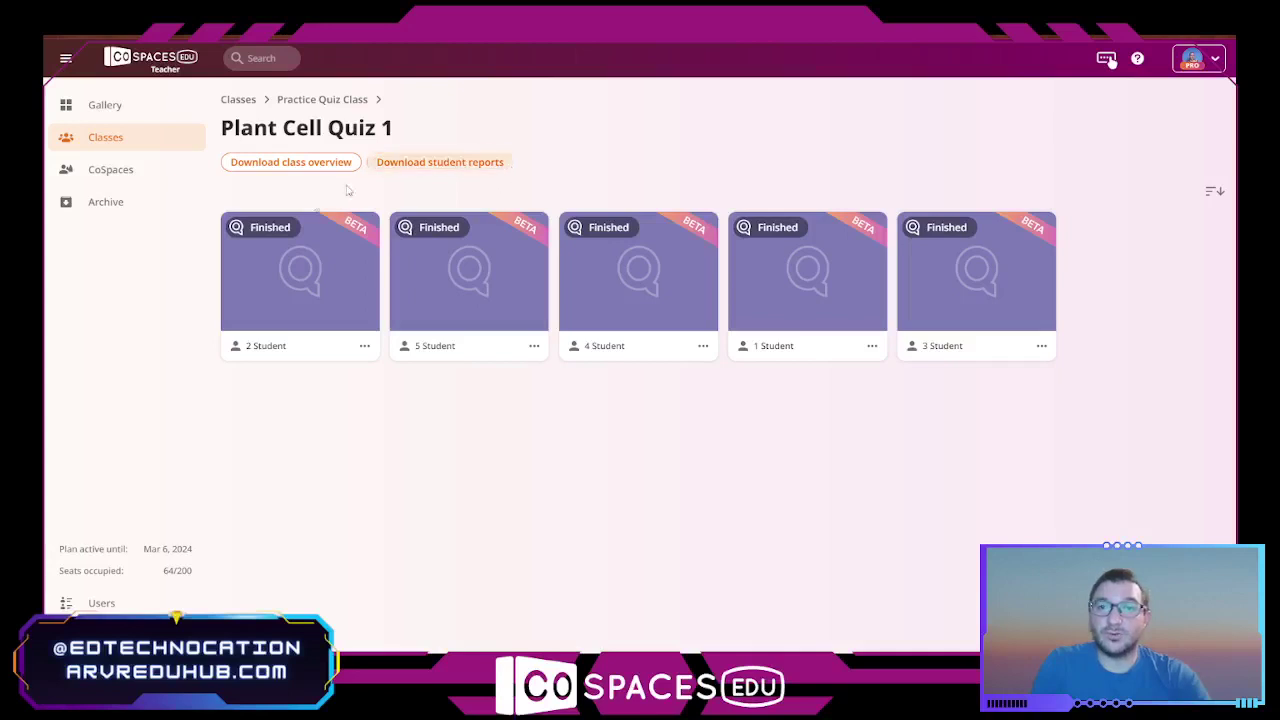
Step: Start over the quiz attempt of 3 Student and confirm resetting the CoSpace
left_click(1041, 346)
left_click(978, 430)
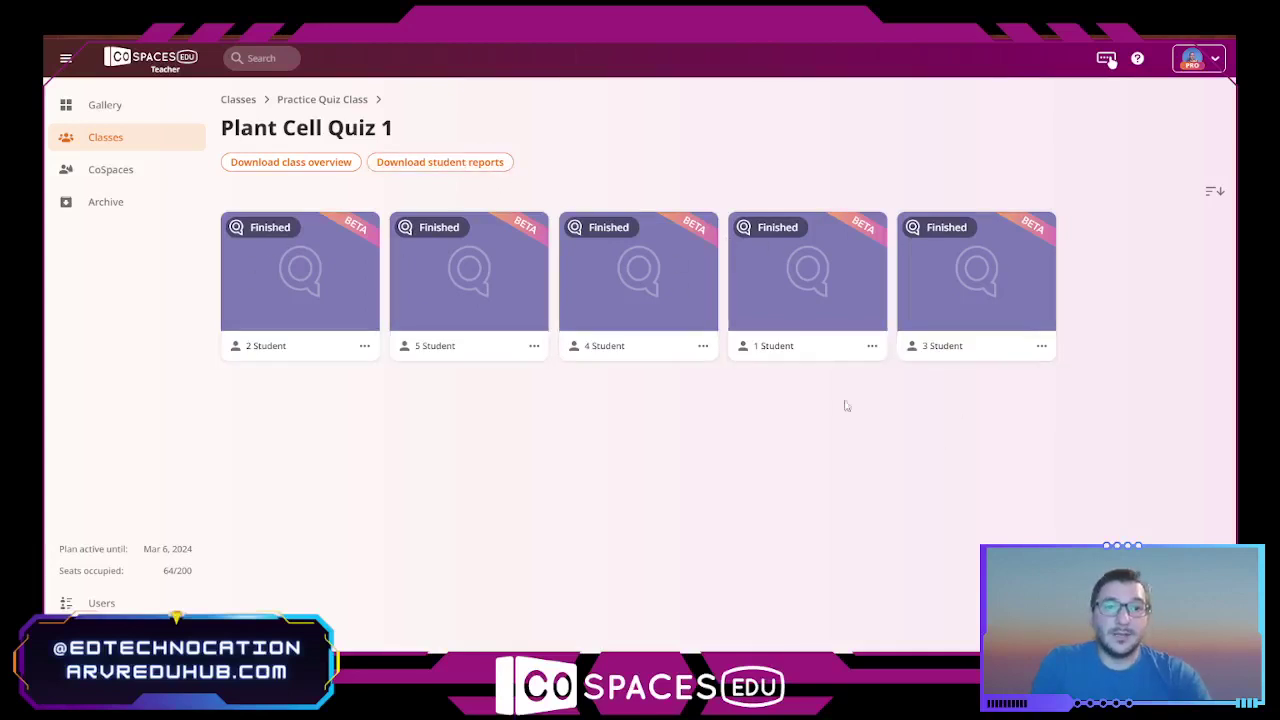
left_click(363, 346)
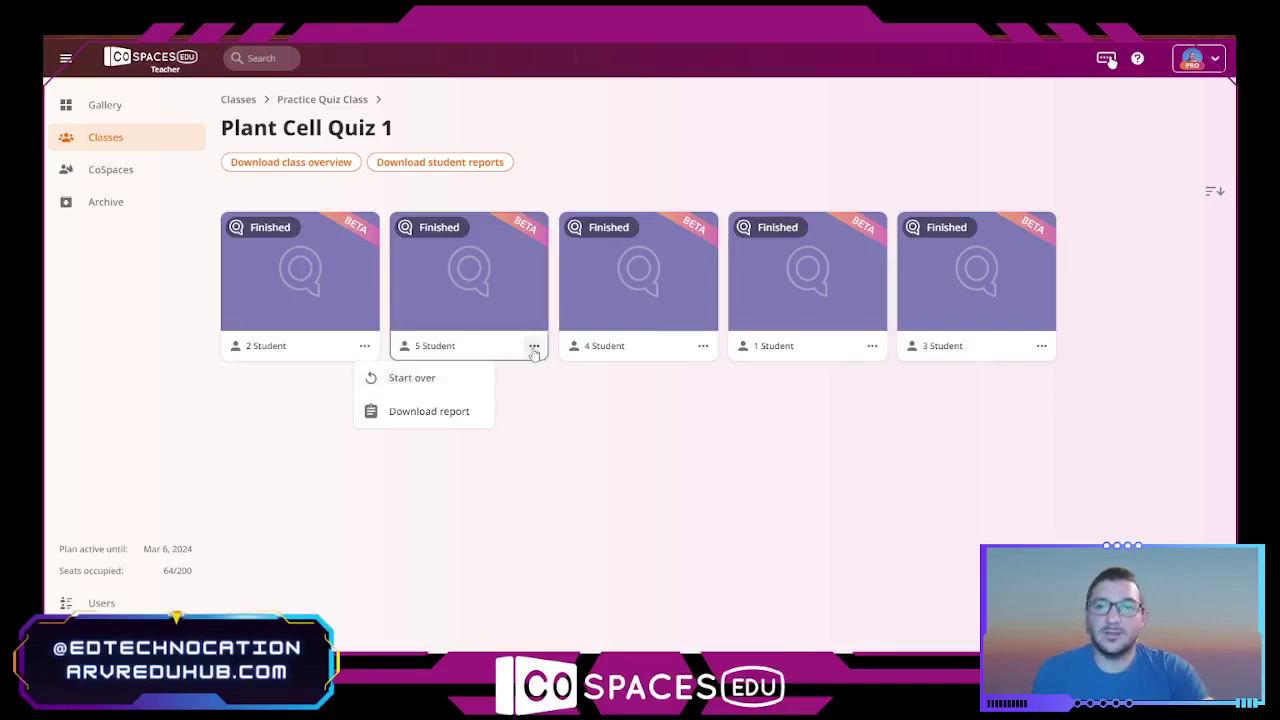
left_click(1041, 346)
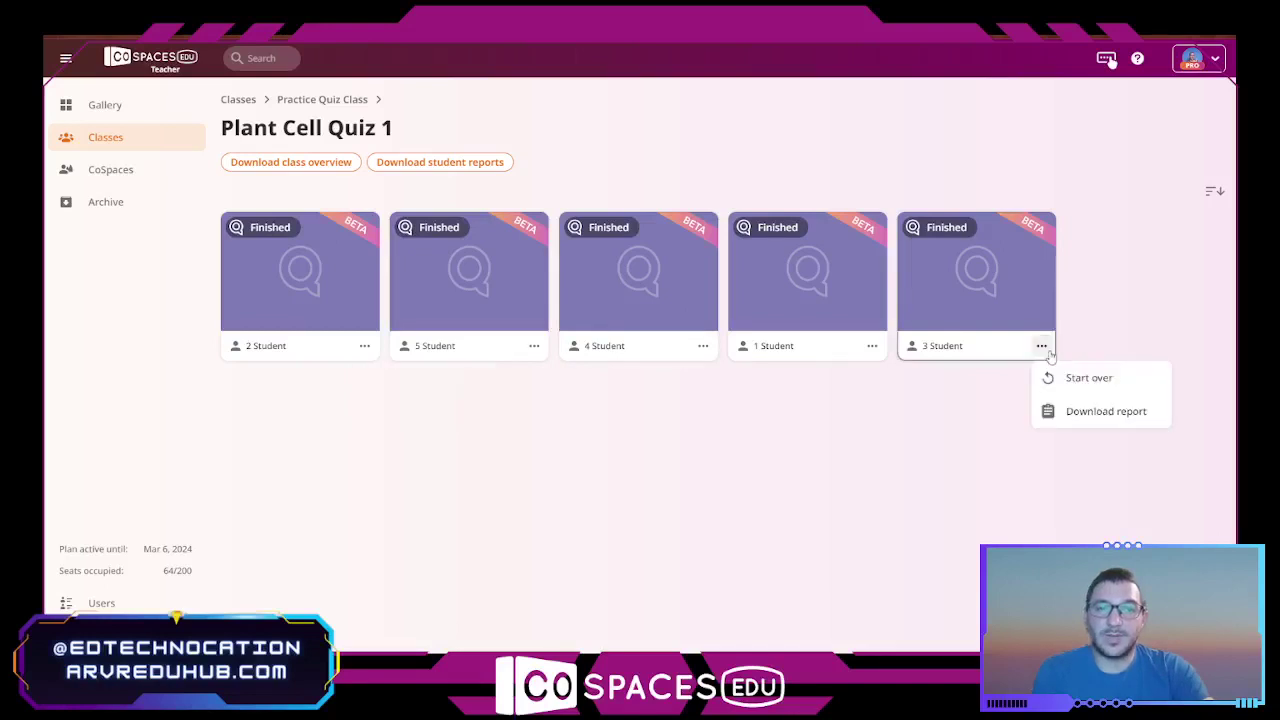
left_click(1088, 379)
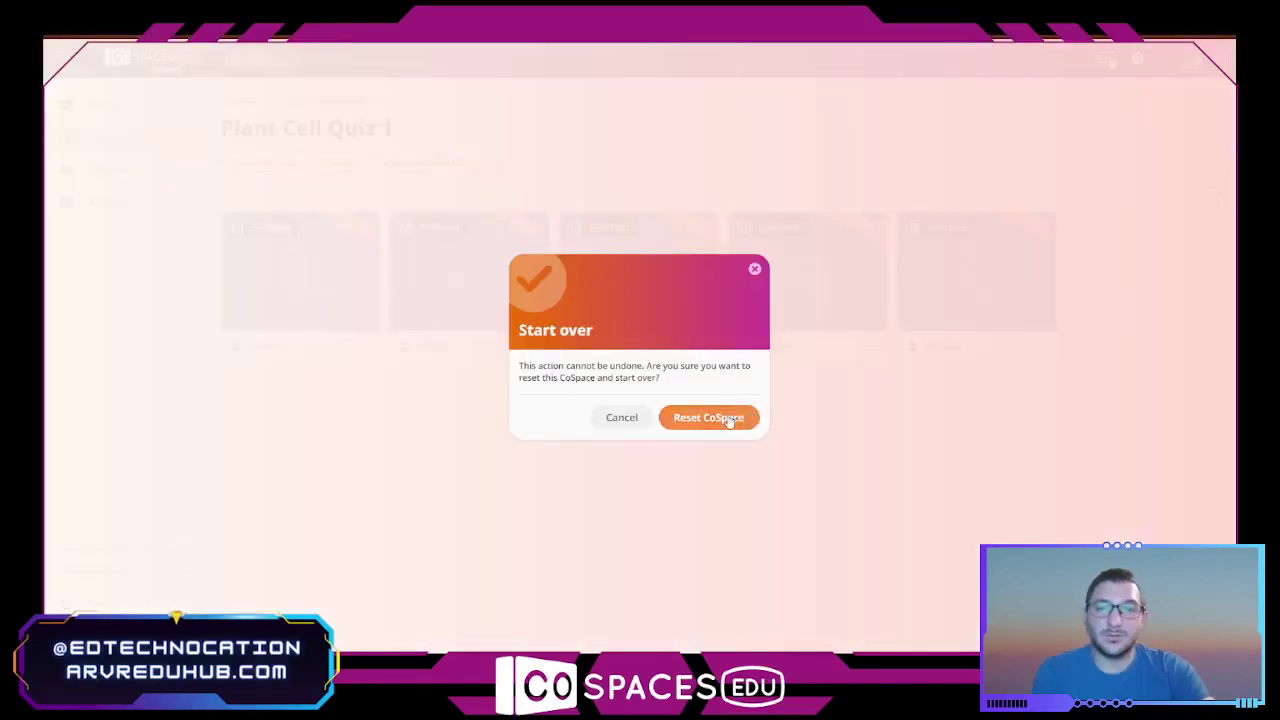
left_click(731, 419)
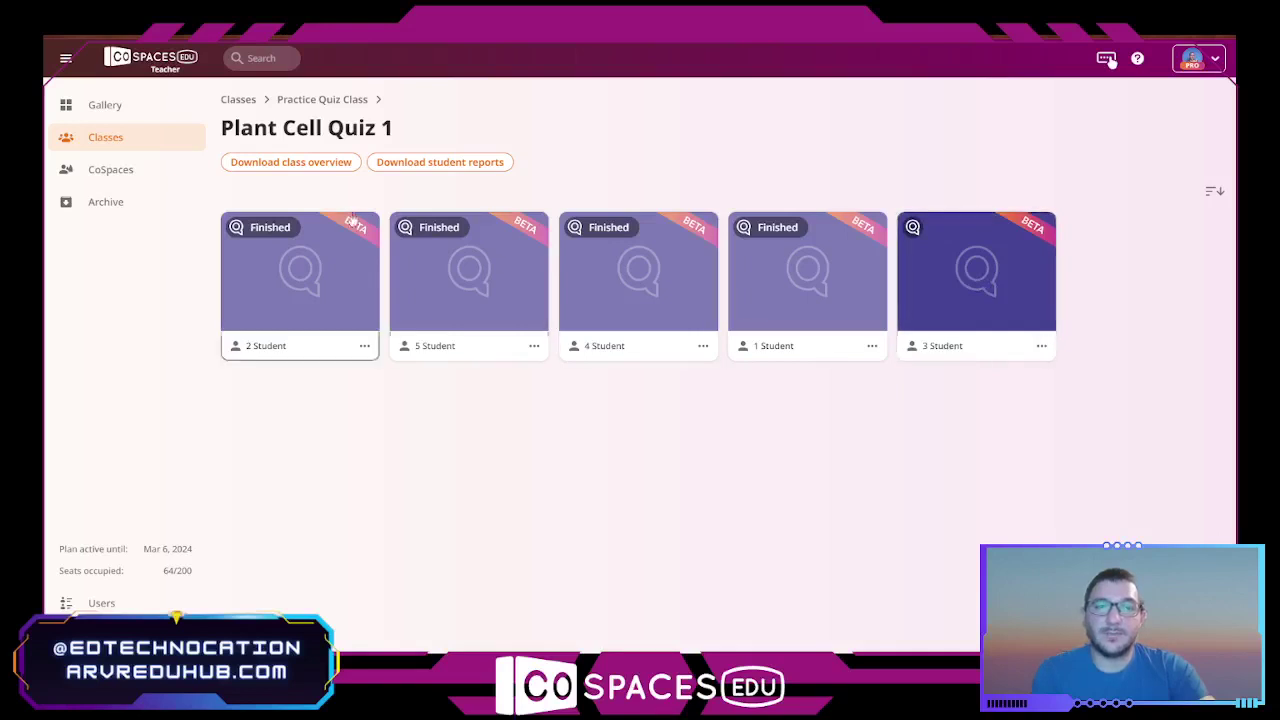
Step: Generate the class overview report for Plant Cell Quiz 1 and review its quiz status, class performance and students performance sections
left_click(302, 164)
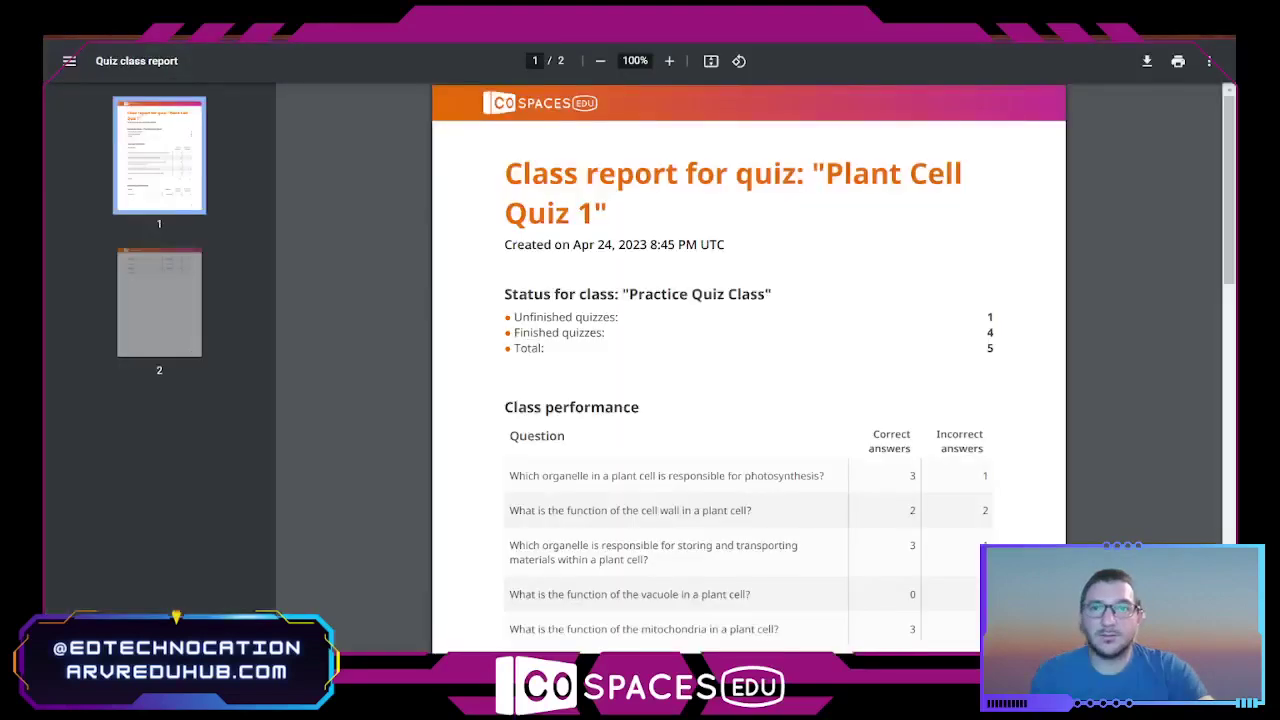
scroll(778, 340, "down", 3)
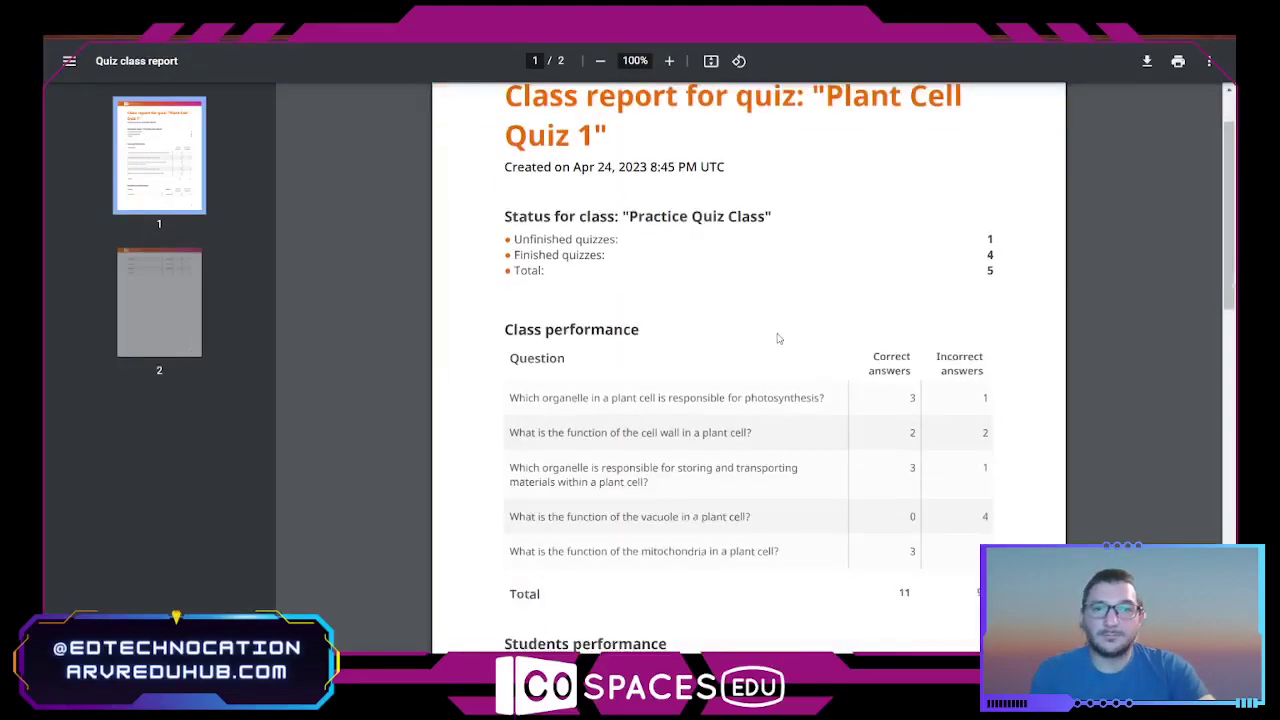
scroll(778, 338, "down", 4)
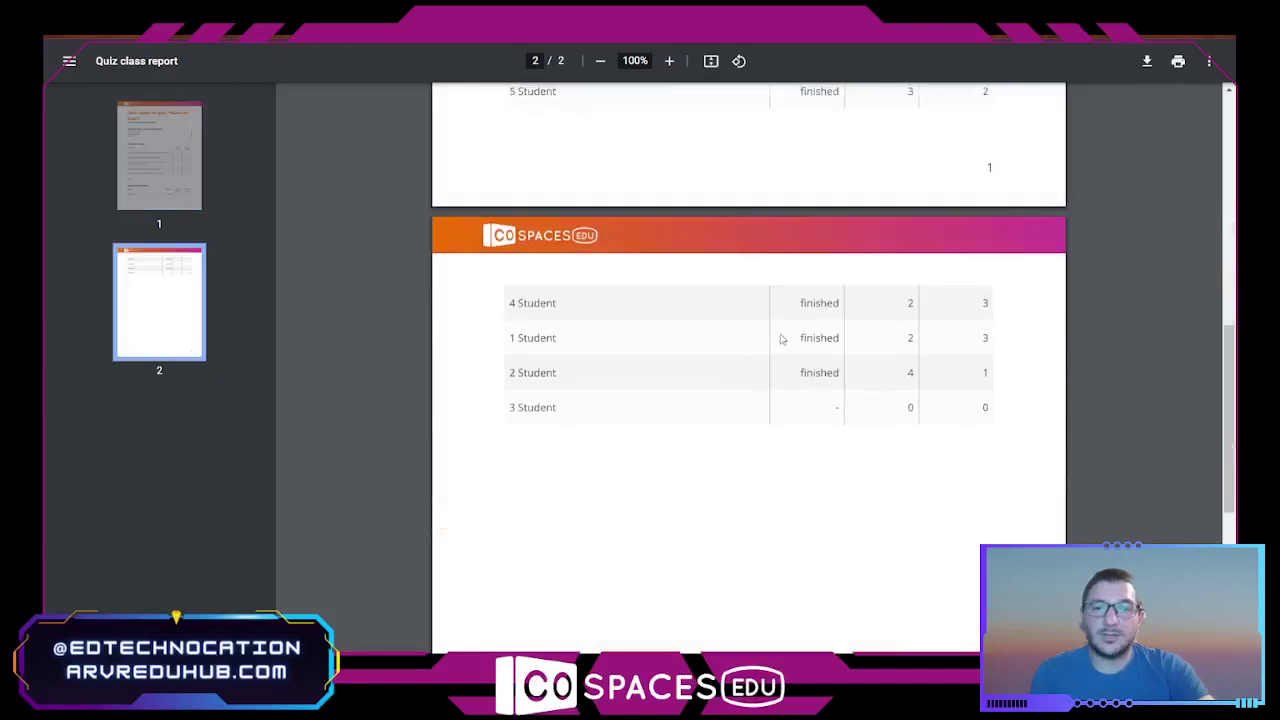
scroll(797, 362, "up", 5)
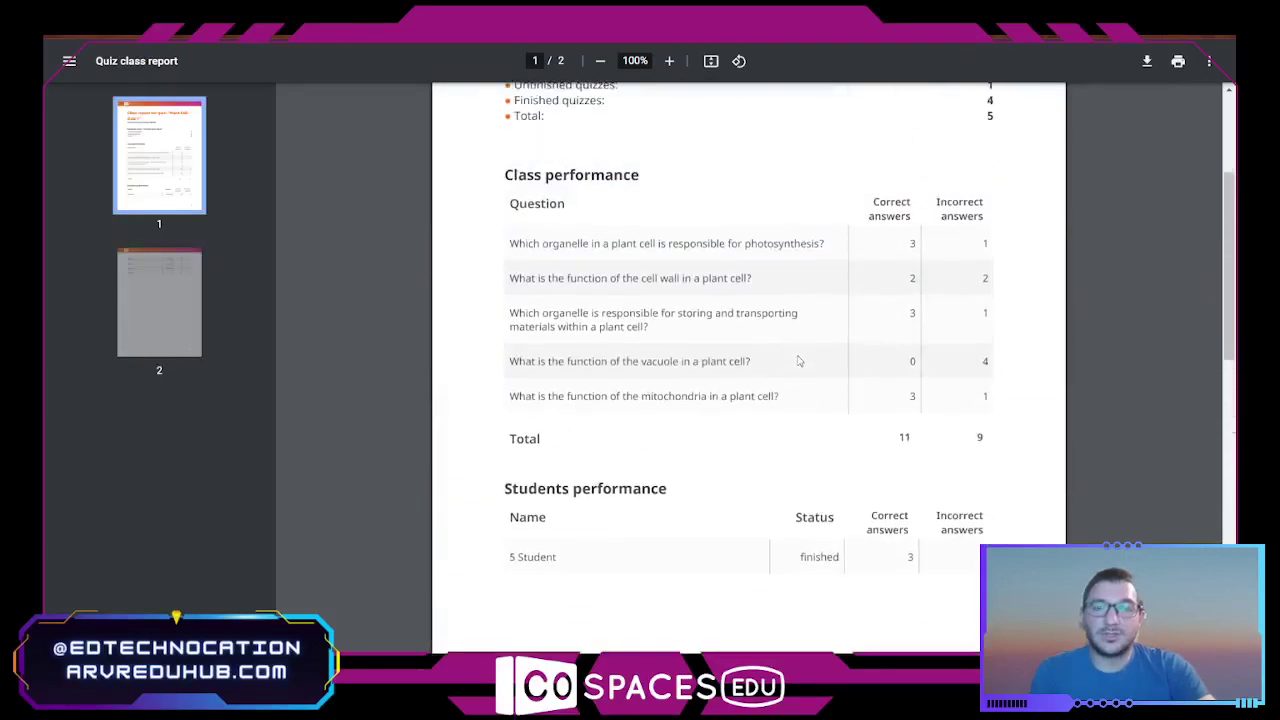
scroll(803, 350, "up", 1)
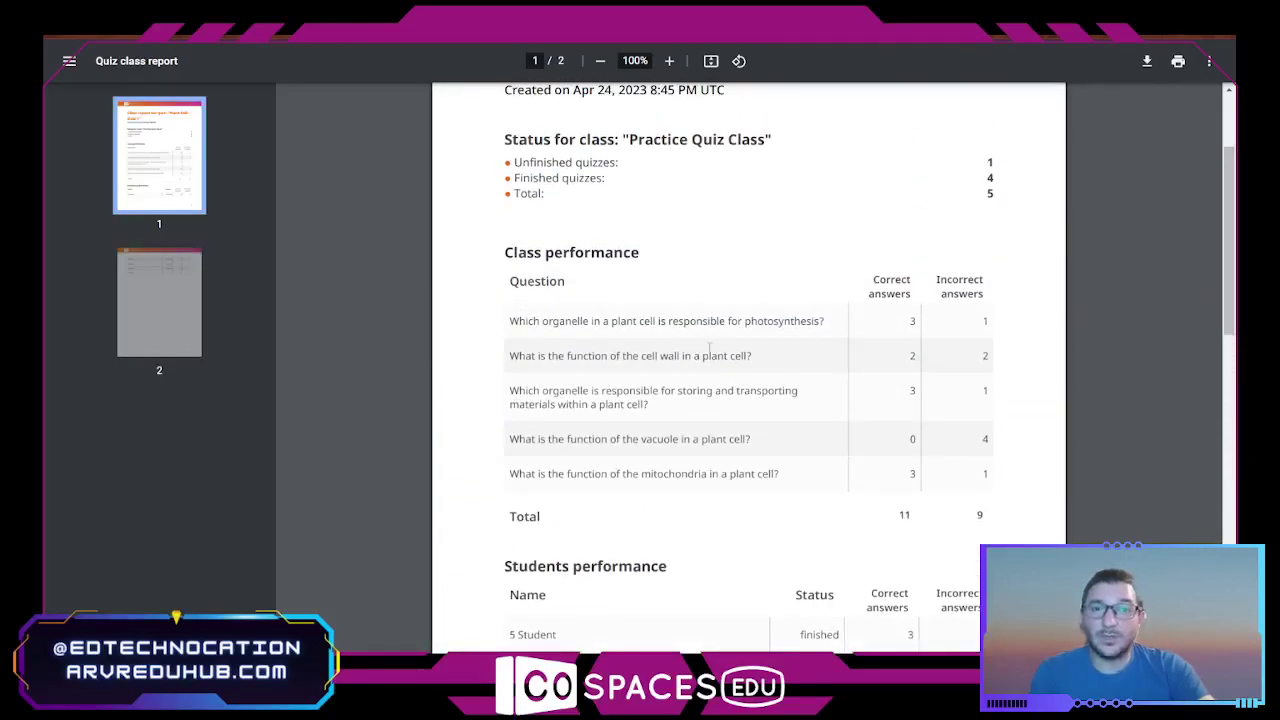
scroll(714, 347, "down", 1)
scroll(714, 347, "up", 1)
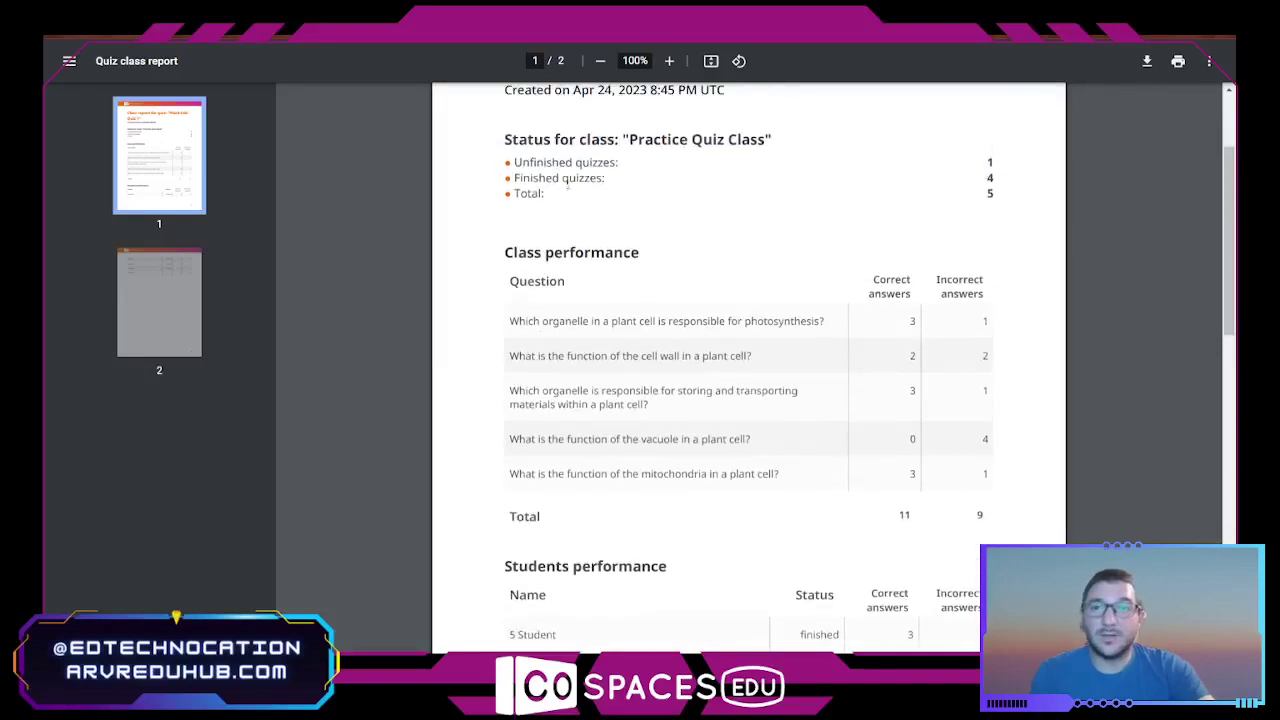
scroll(660, 320, "down", 1)
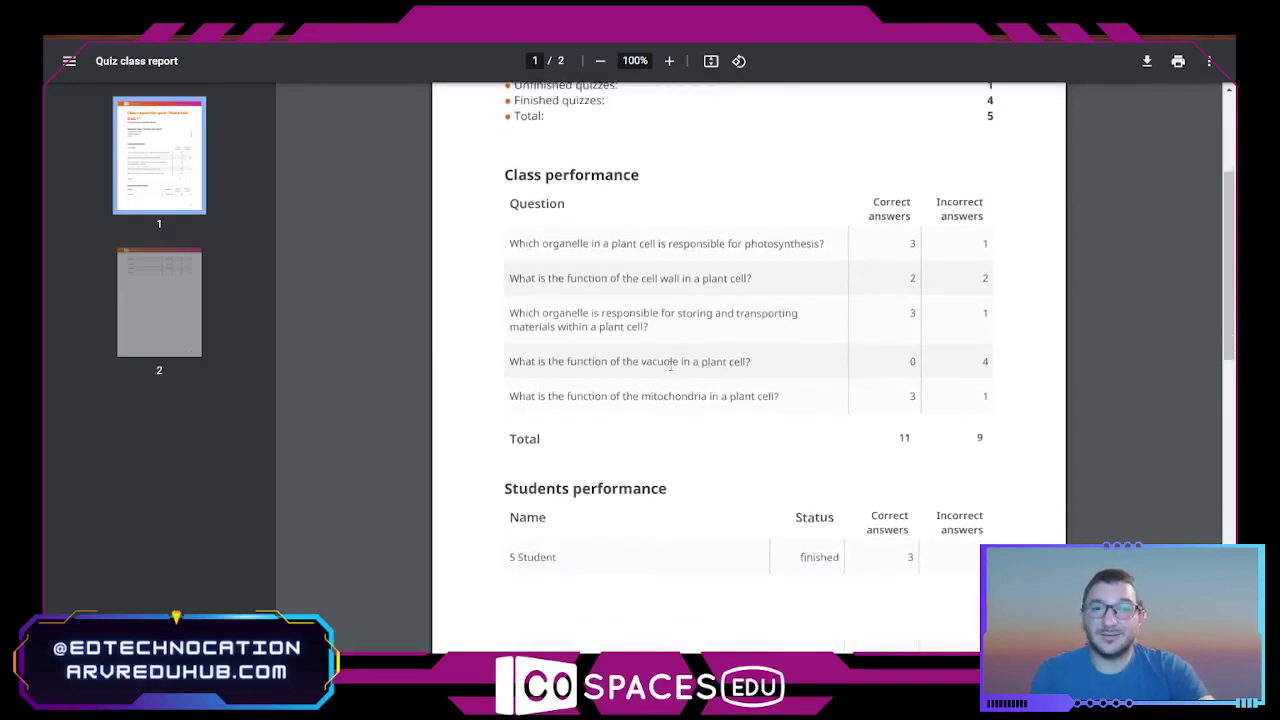
scroll(649, 280, "up", 1)
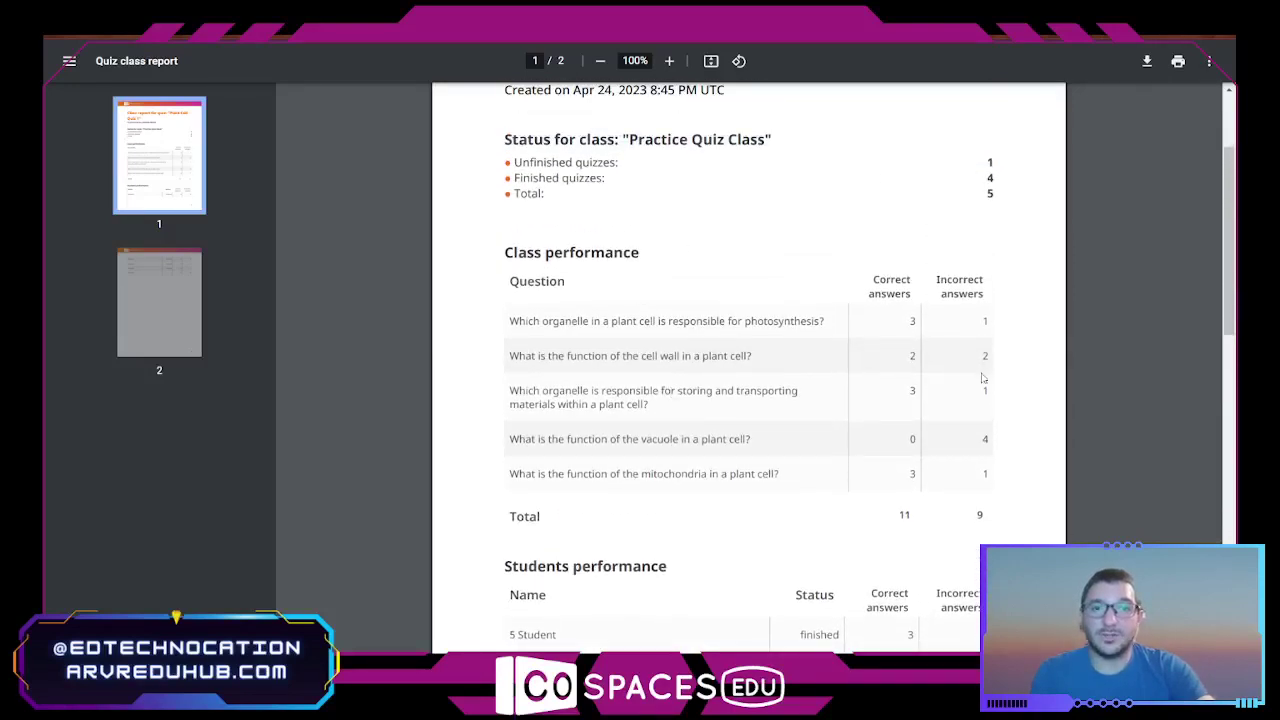
scroll(983, 375, "down", 5)
scroll(981, 391, "down", 1)
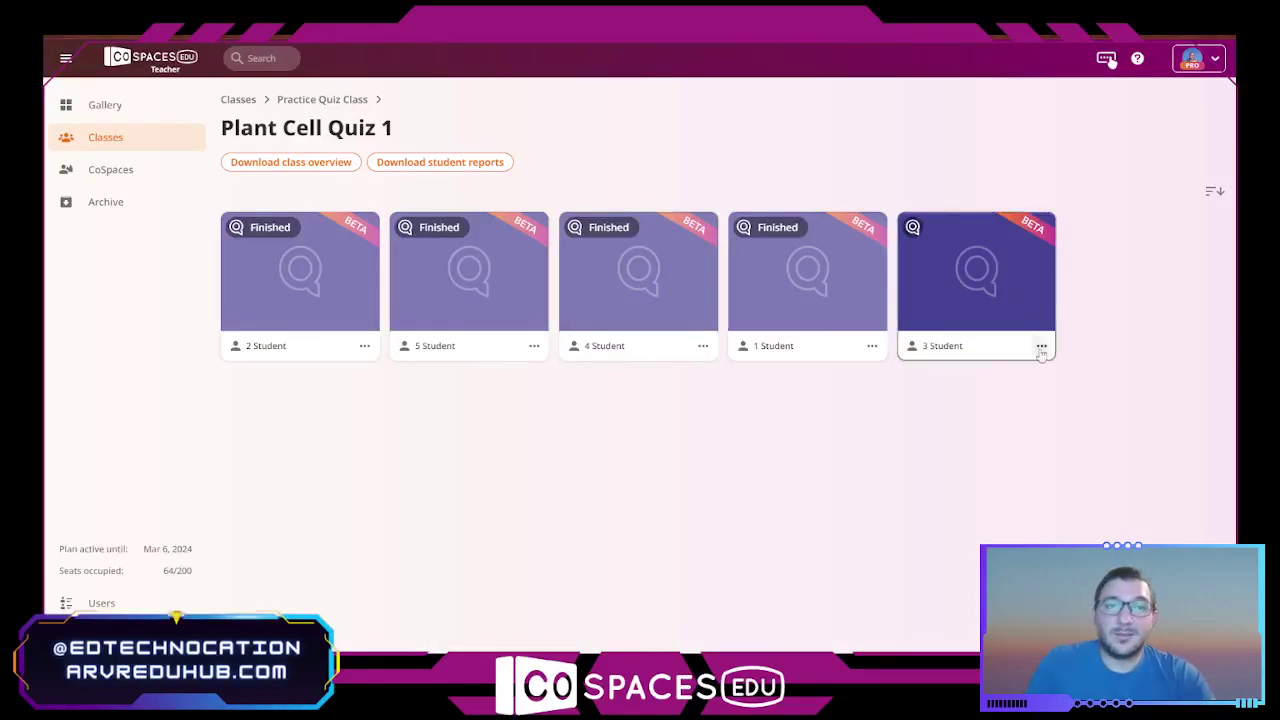
Step: Generate the individual quiz report for 1 Student, review the result of each question, and return to the assignment
left_click(1042, 346)
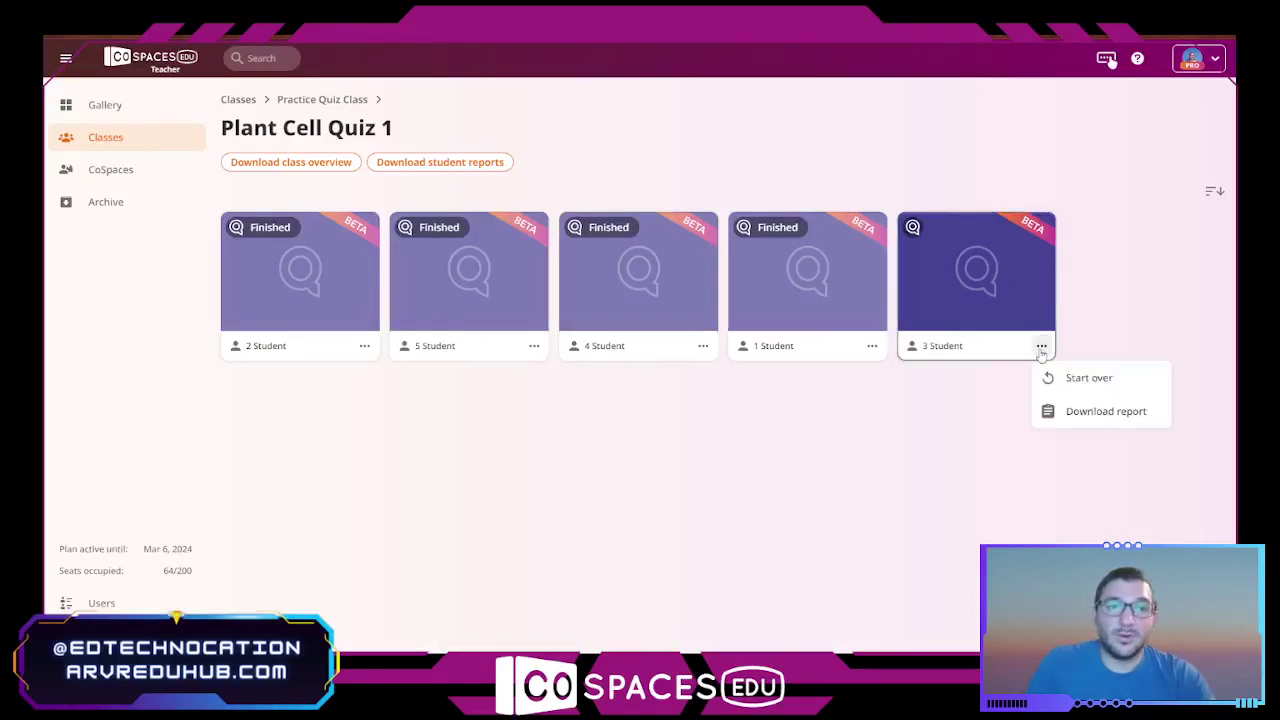
left_click(977, 380)
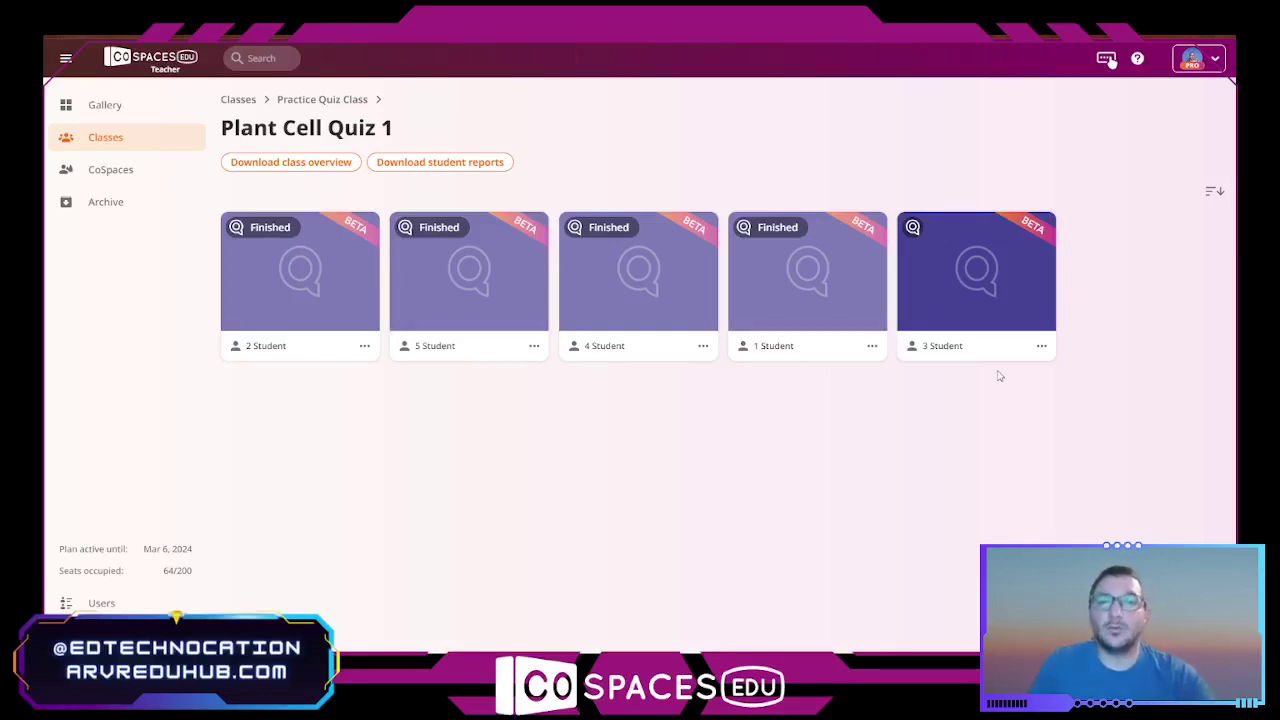
left_click(872, 345)
left_click(912, 421)
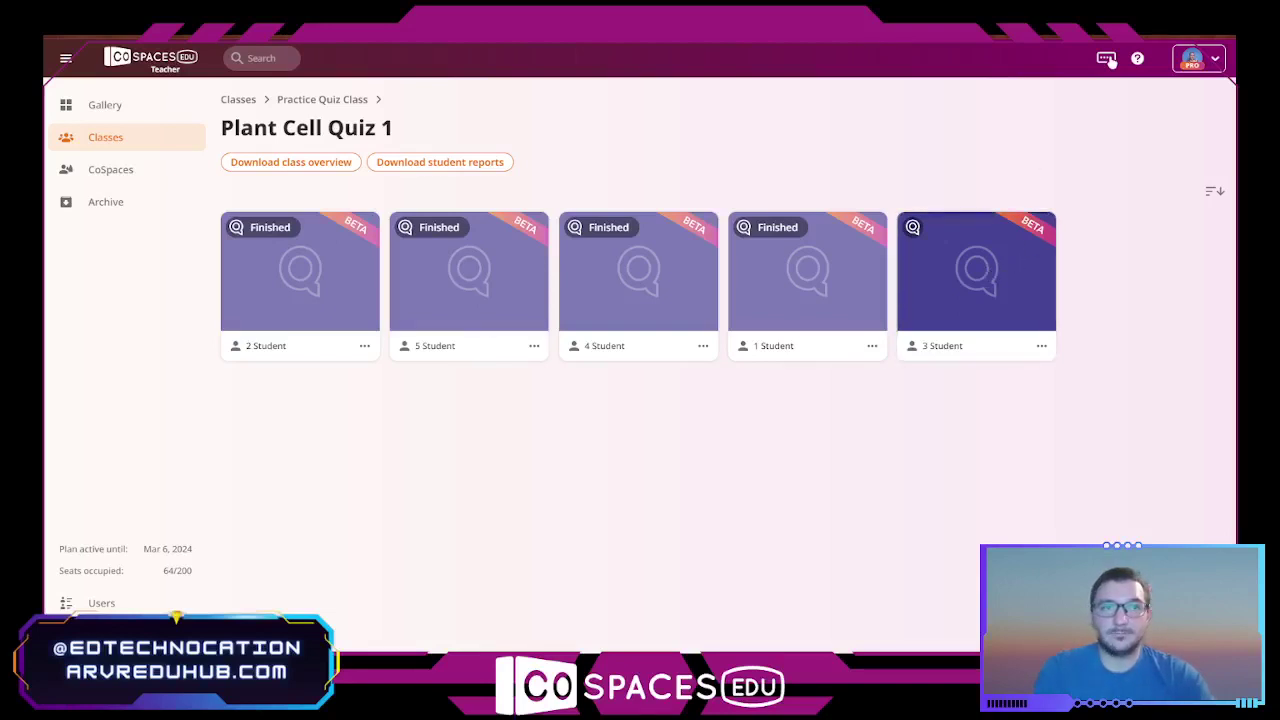
left_click(1056, 60)
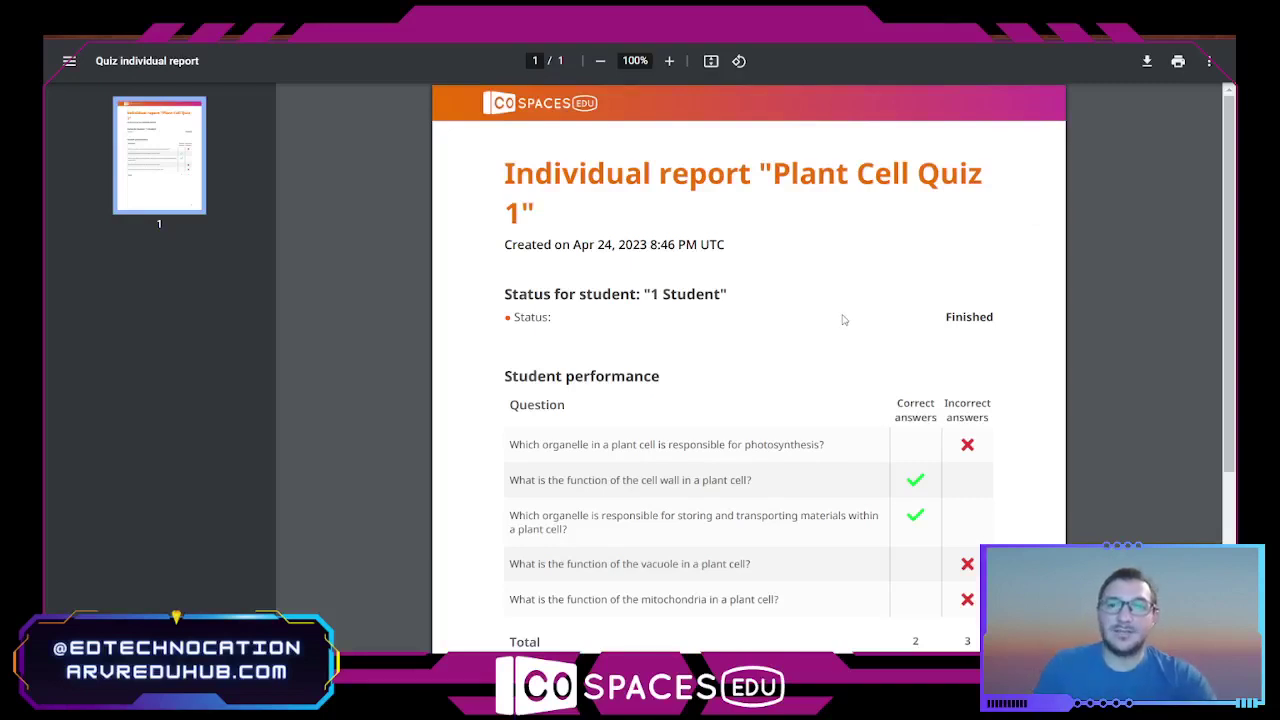
scroll(857, 320, "down", 2)
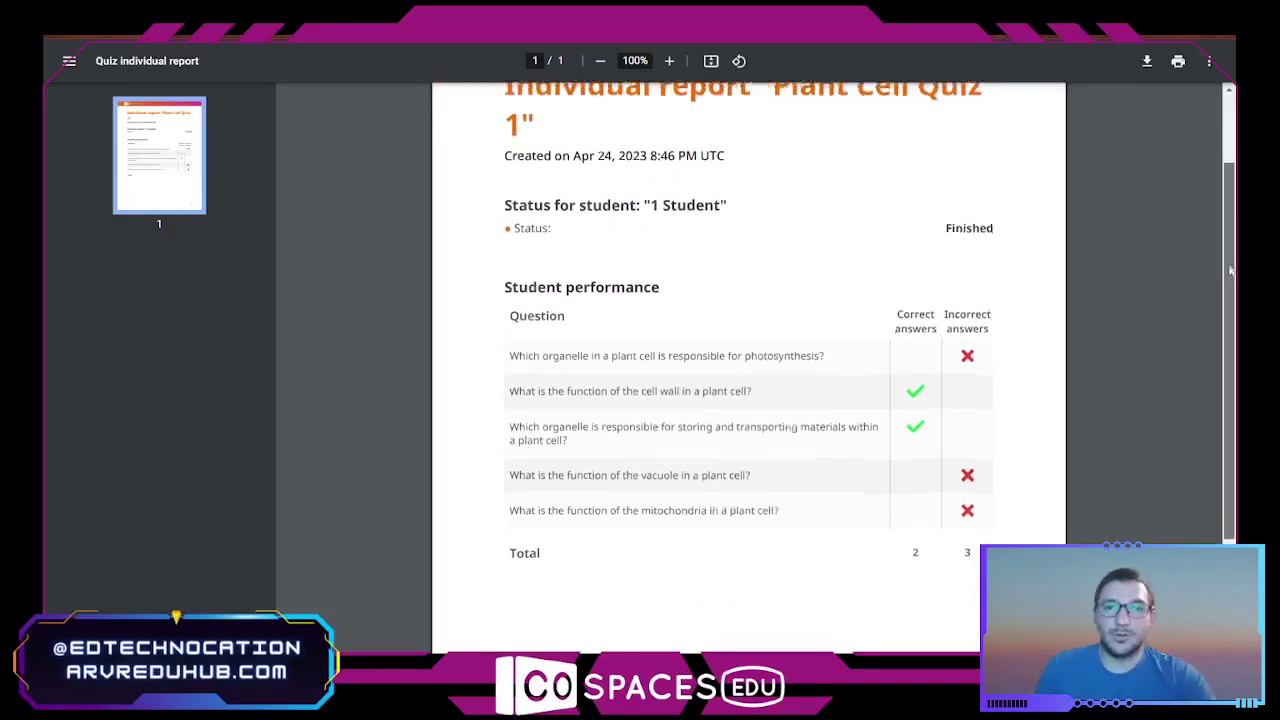
scroll(1231, 270, "down", 2)
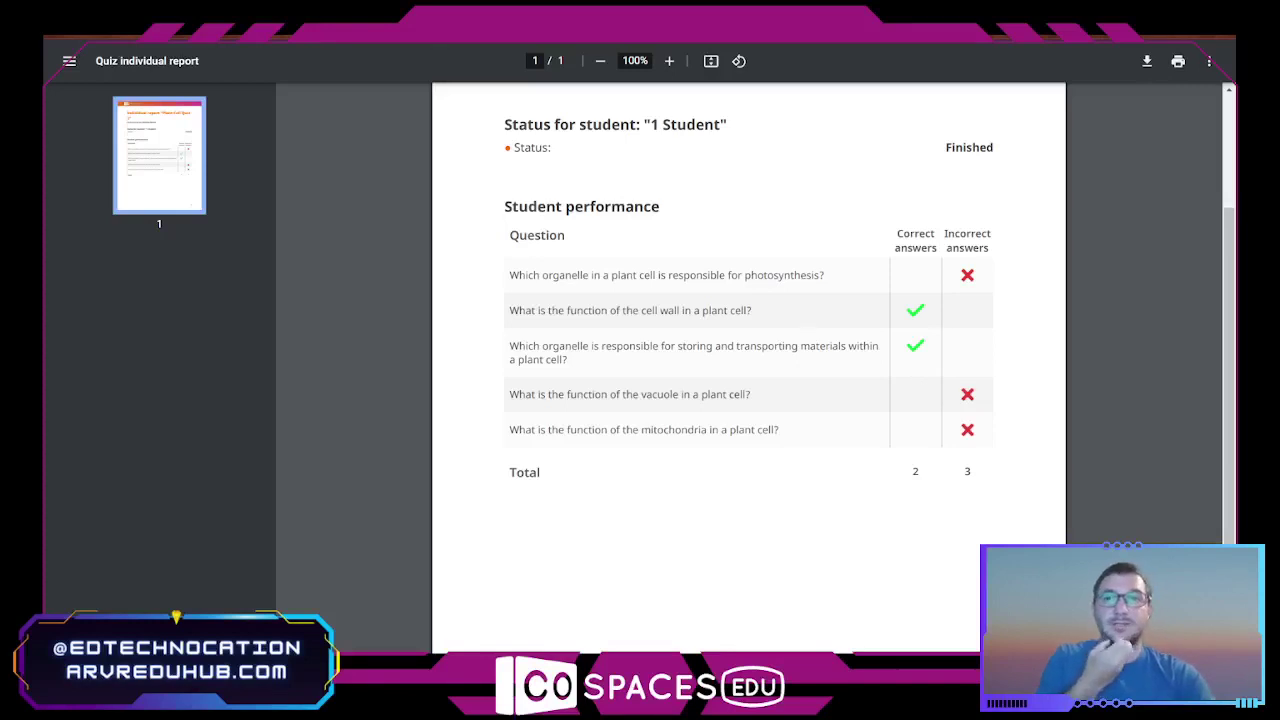
scroll(659, 244, "up", 3)
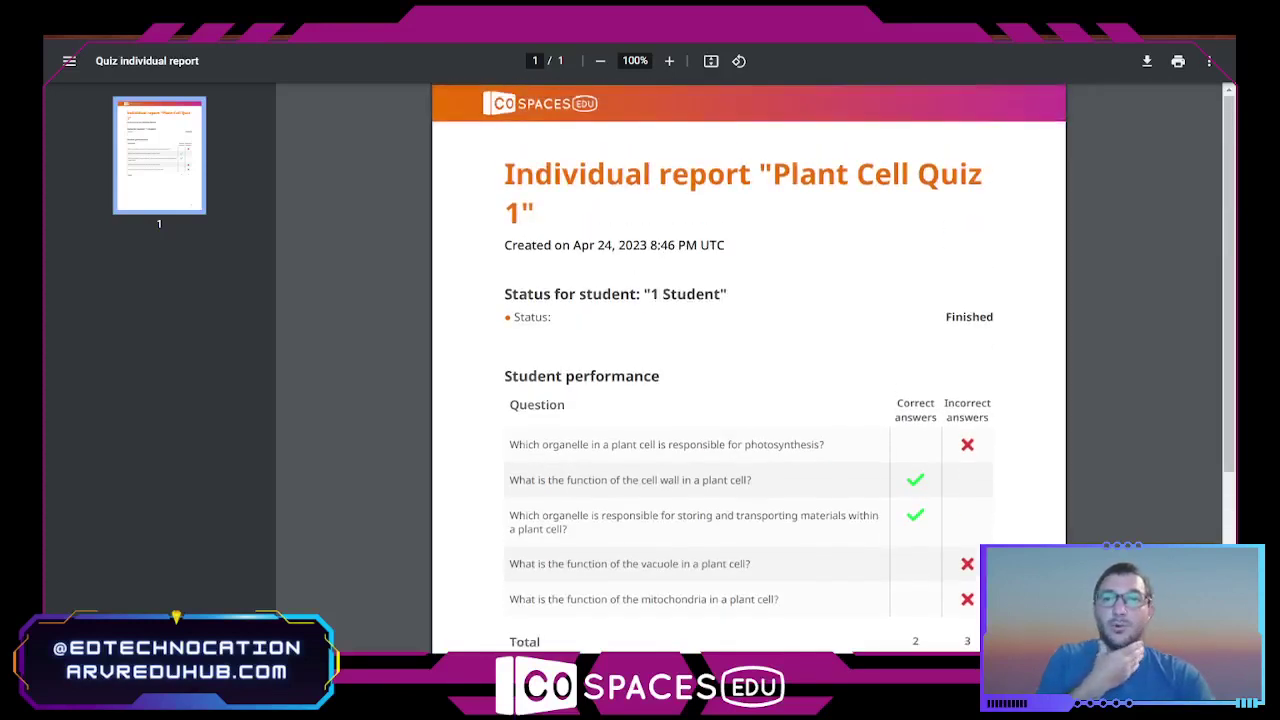
left_click(398, 40)
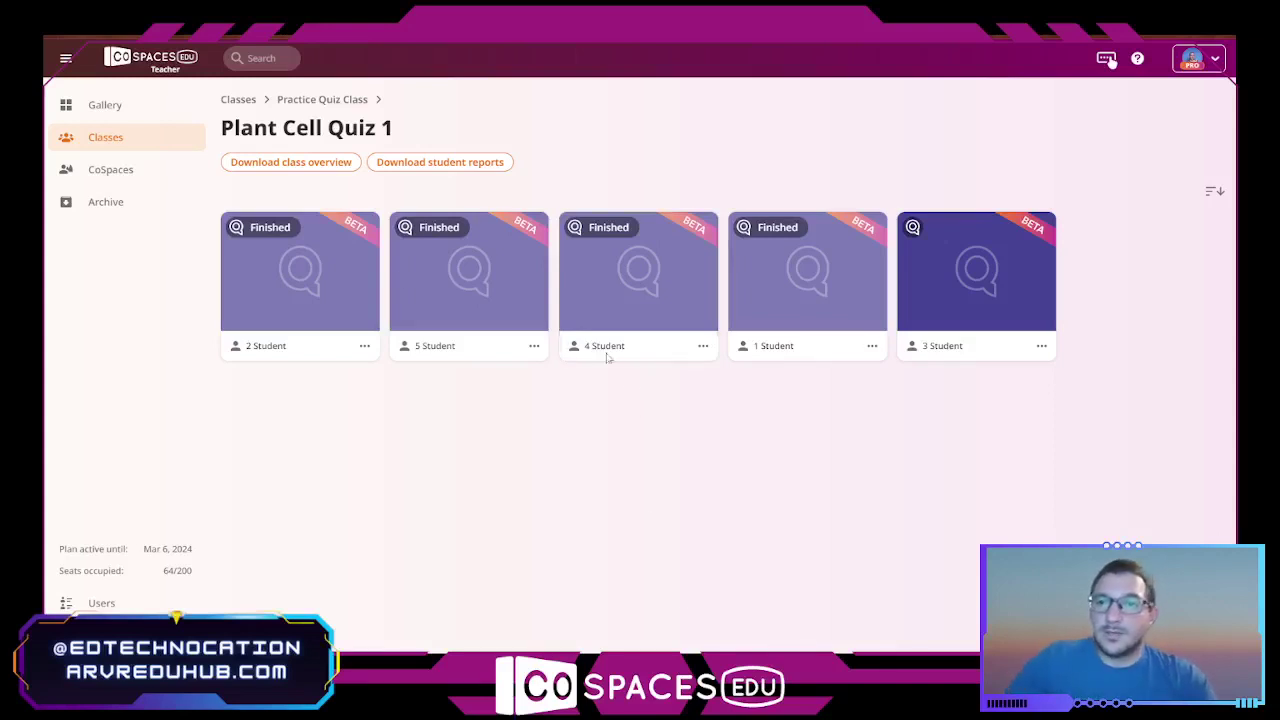
Step: Open the CoSpaces library and check which actions are available for Quiz 1
left_click(153, 176)
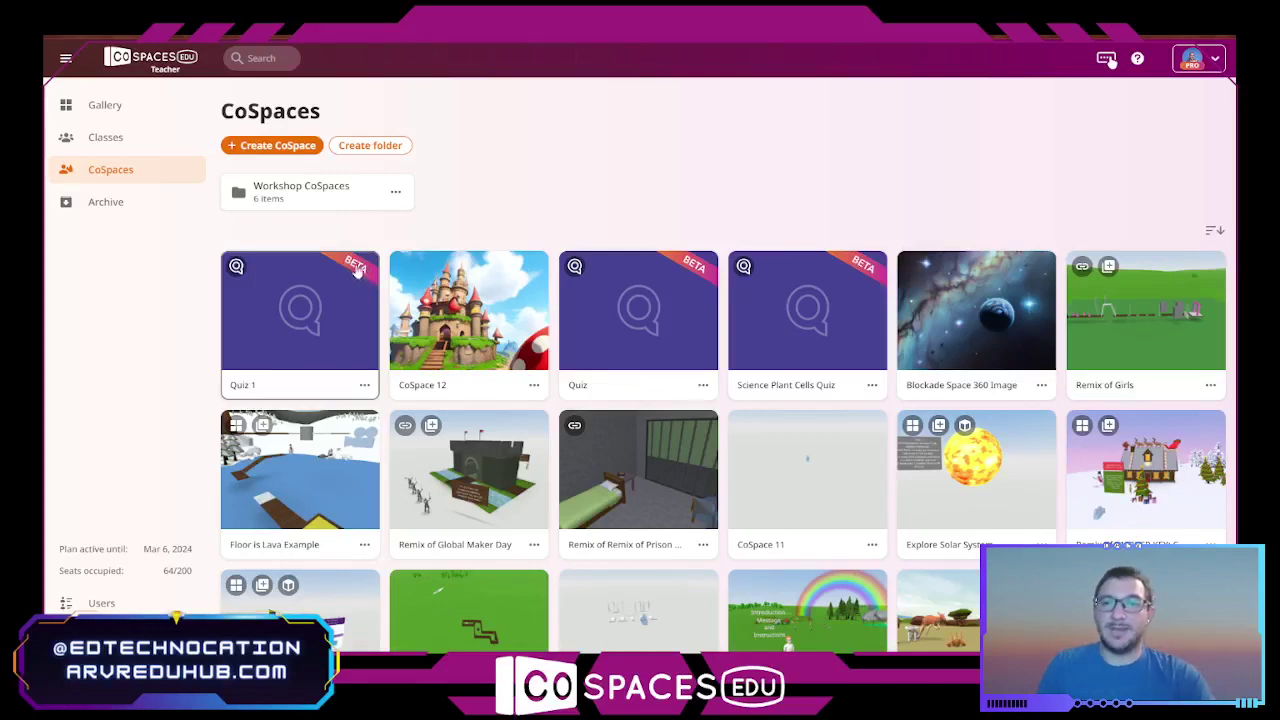
left_click(365, 385)
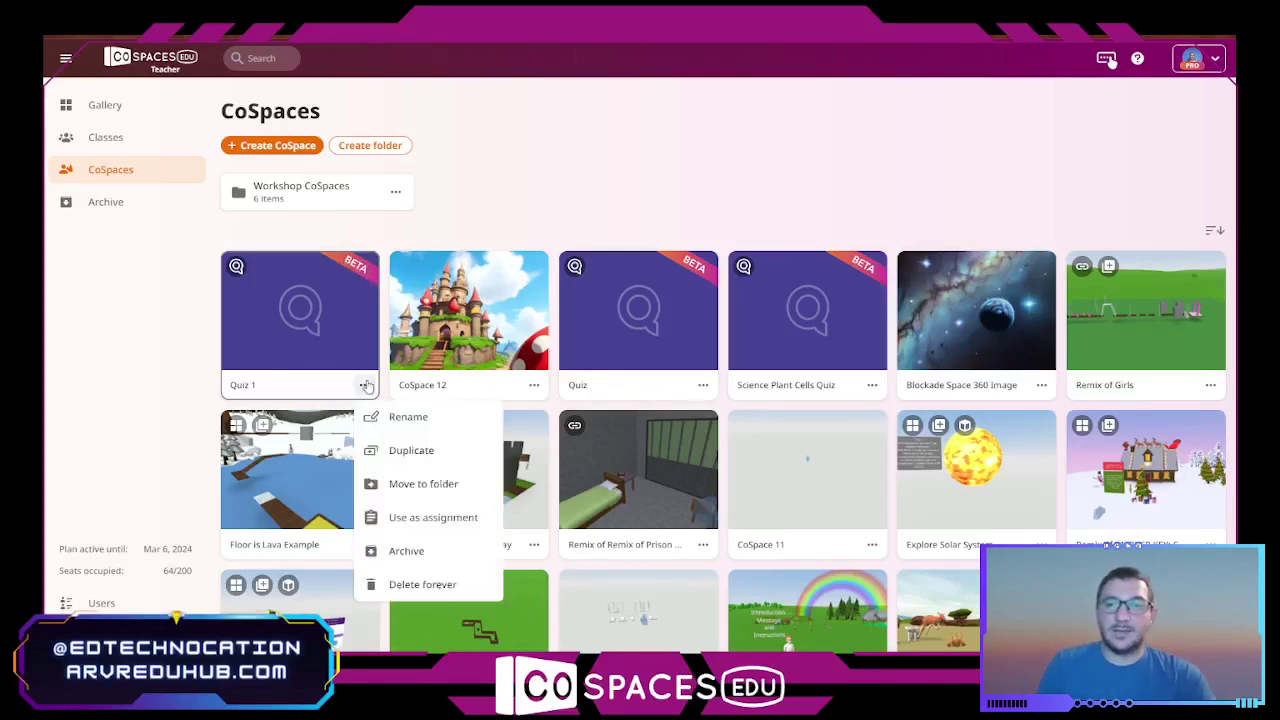
left_click(493, 216)
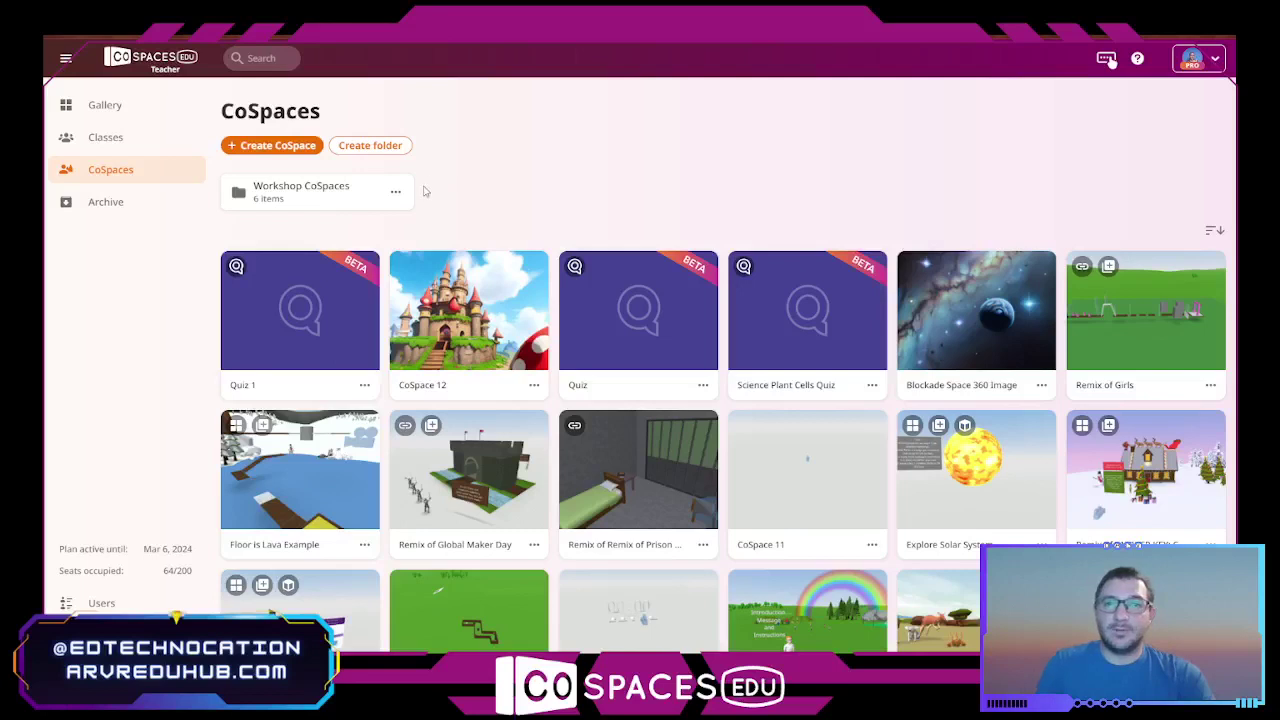